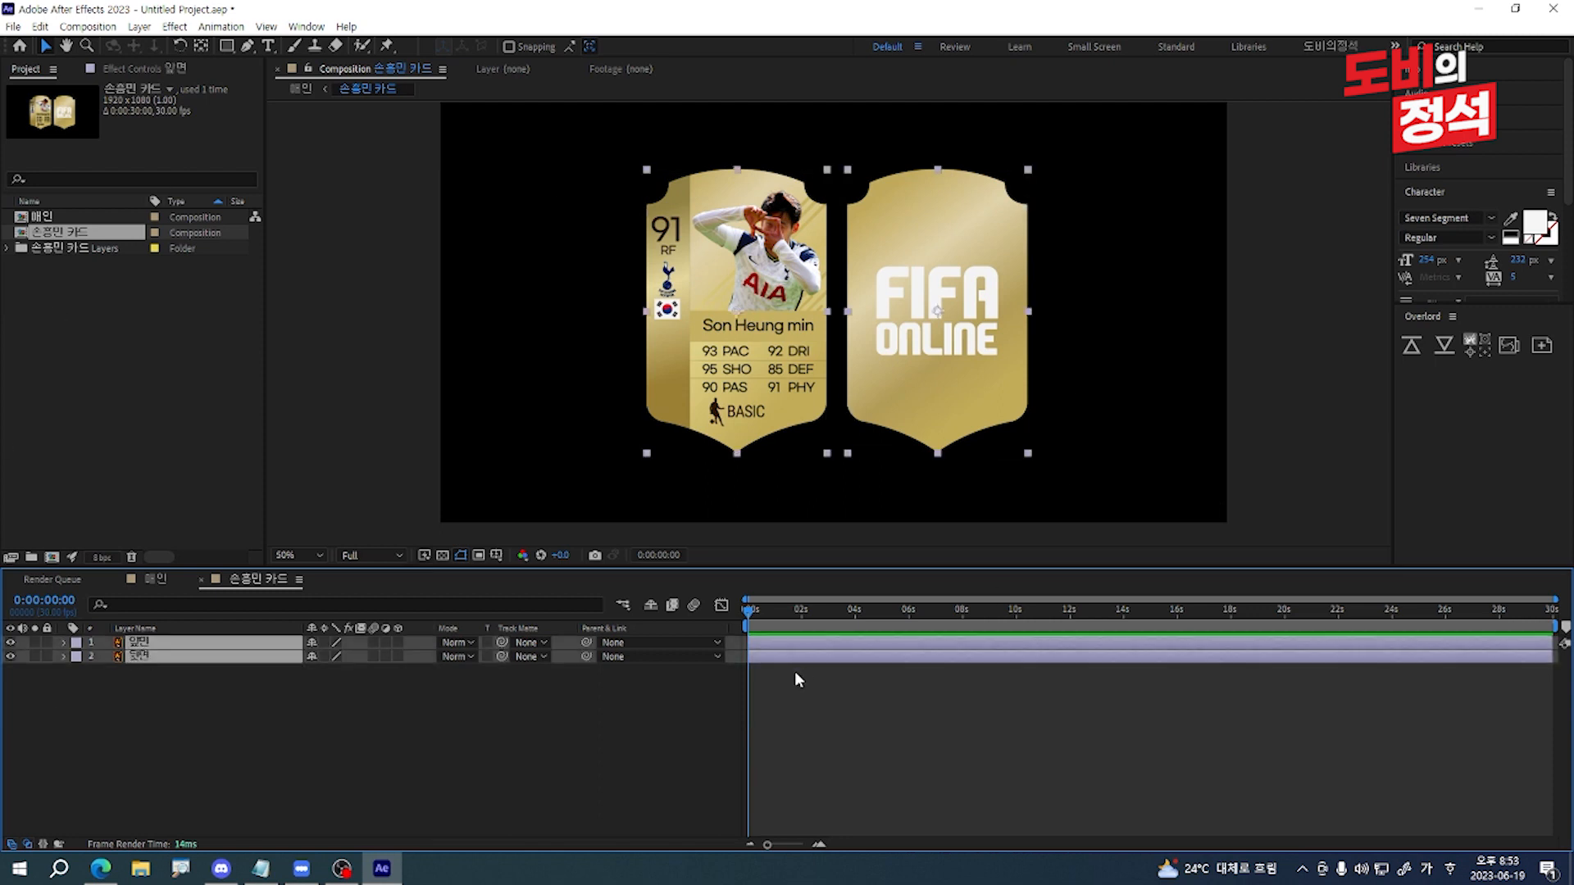
Step: Turn both card layers, 앞면 and 뒷면, into 3D layers
click(398, 643)
click(371, 729)
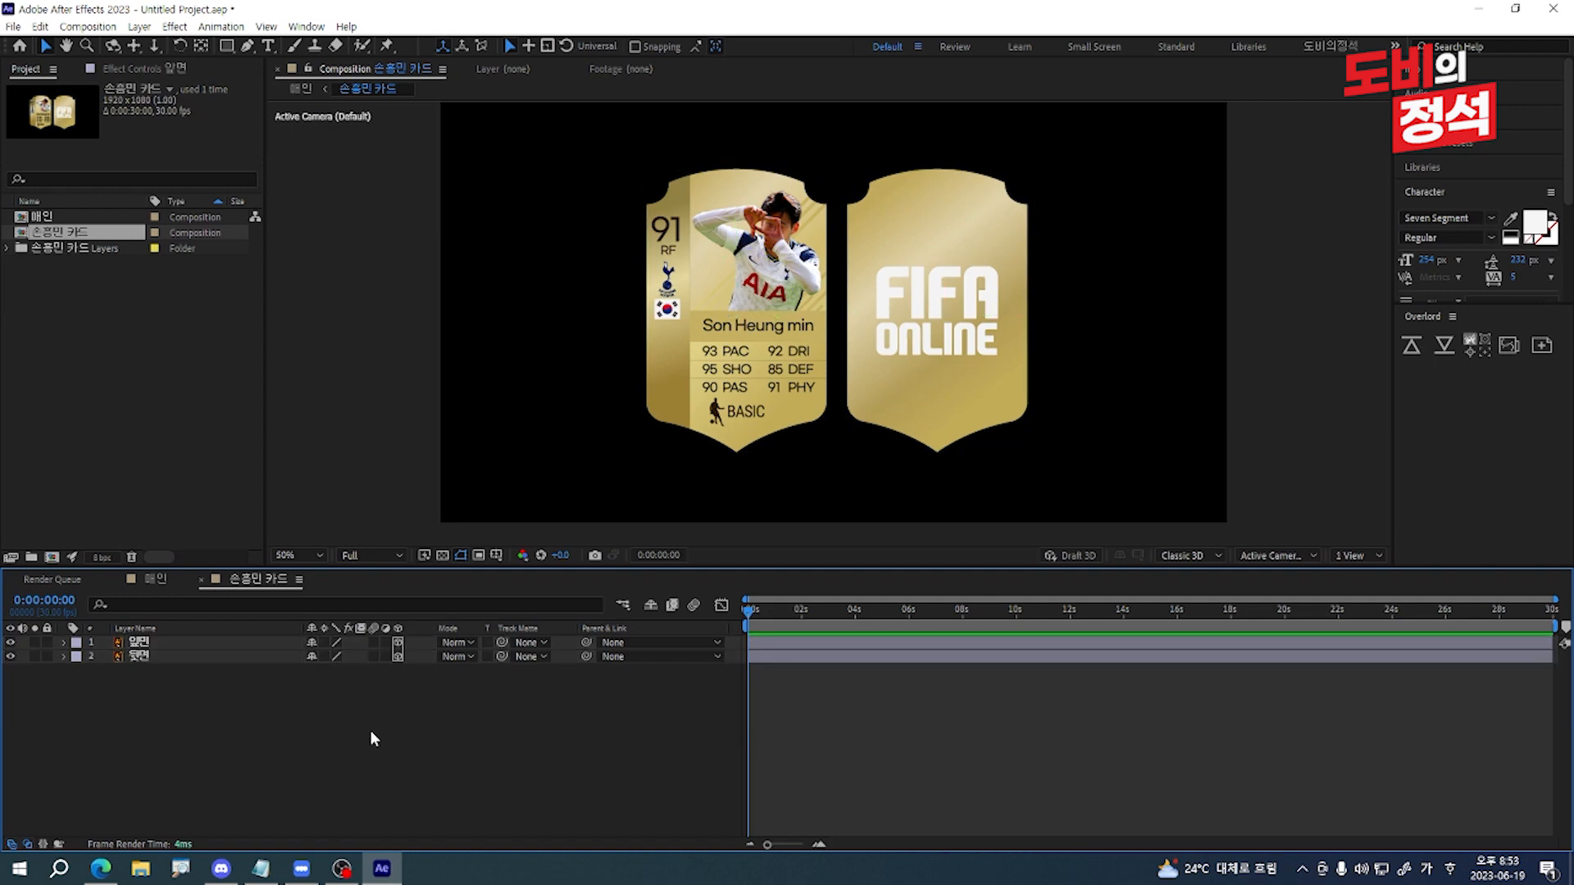
Step: Add the expression toCompVec([0,0,1])[2]; to the Opacity of the front card layer 앞면
click(138, 641)
key(t)
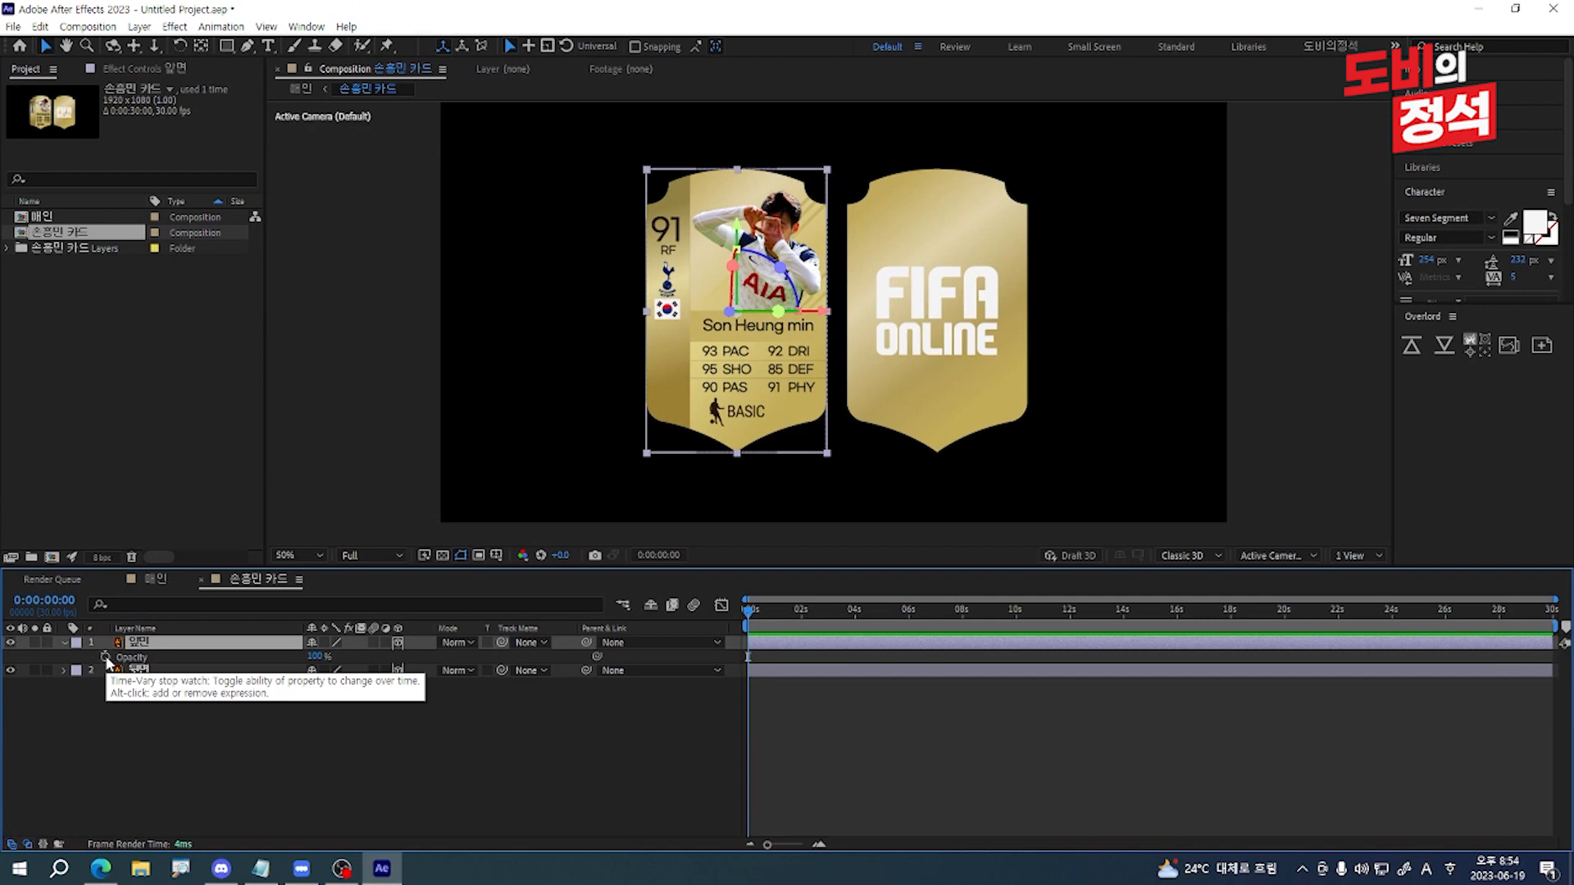
alt+click(106, 657)
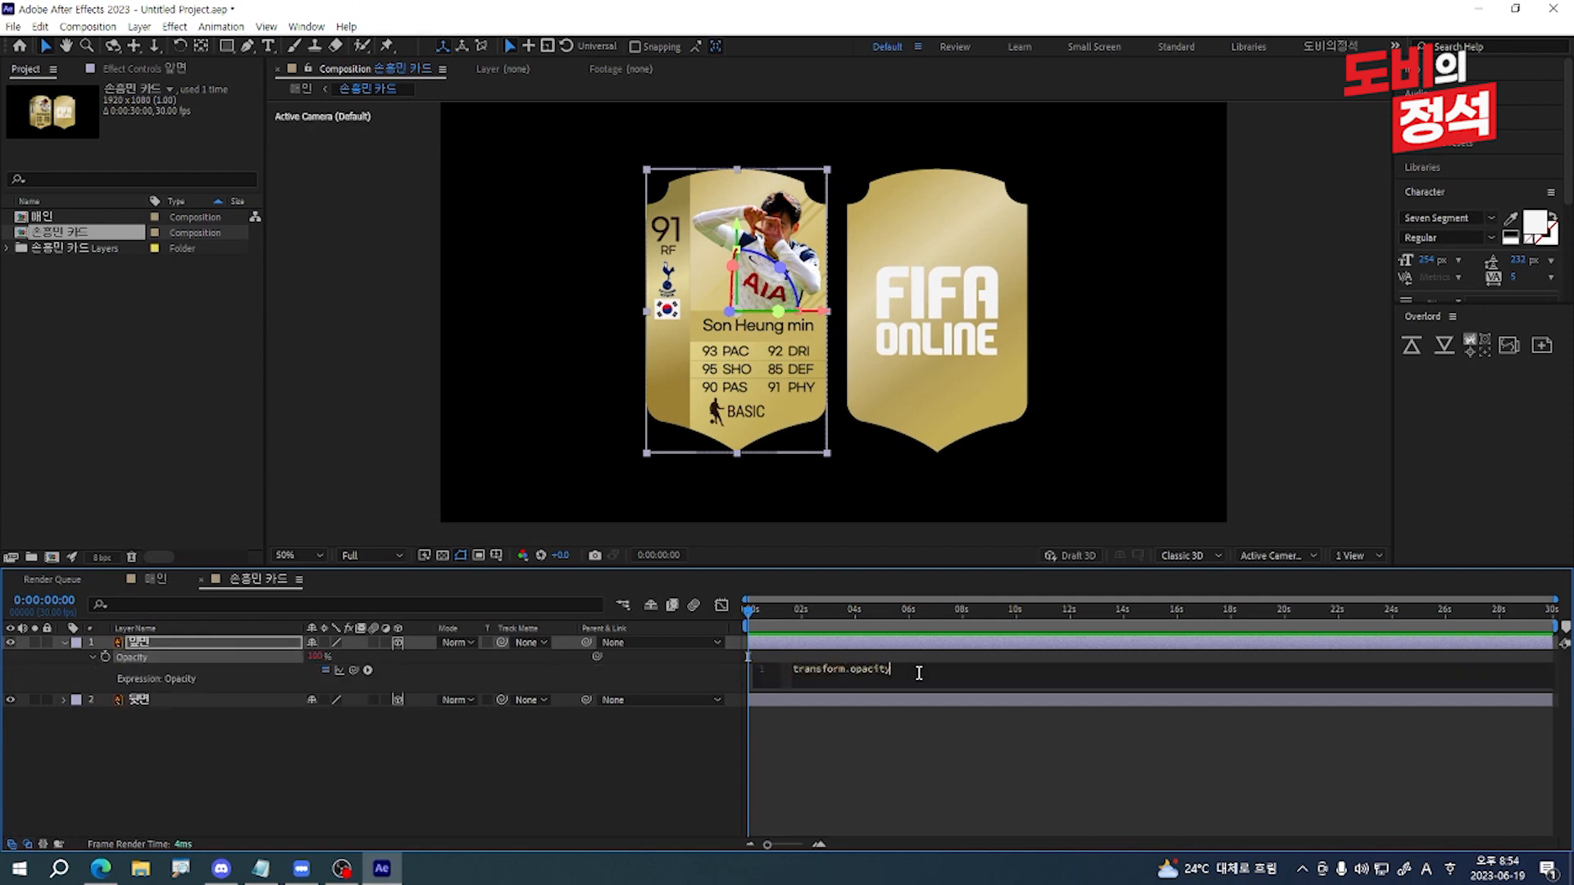
drag(919, 672, 446, 673)
text(to)
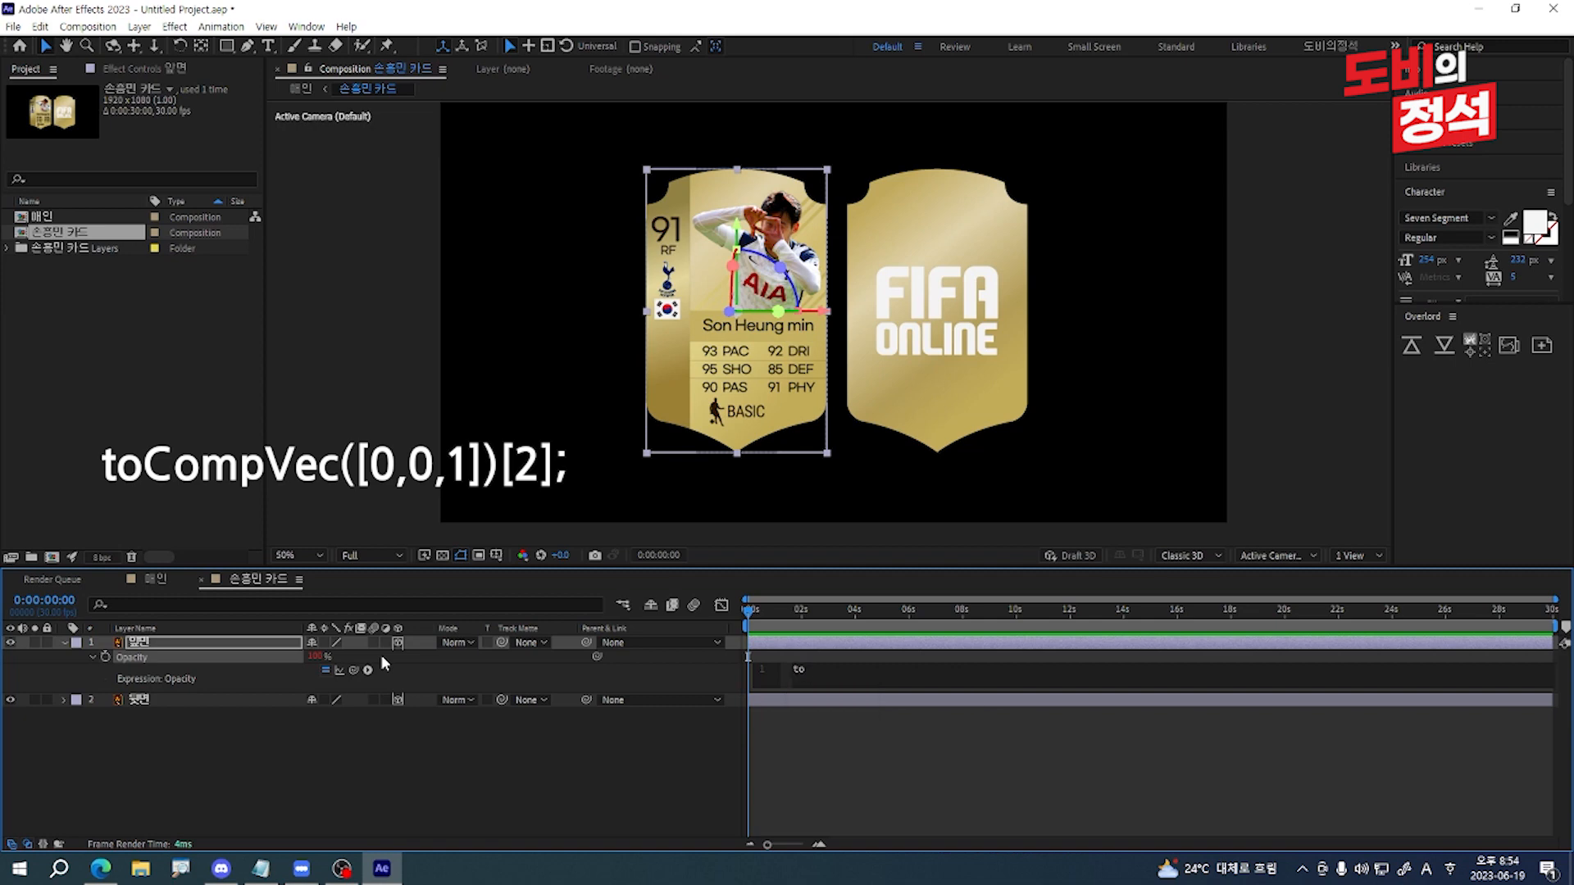
text( co)
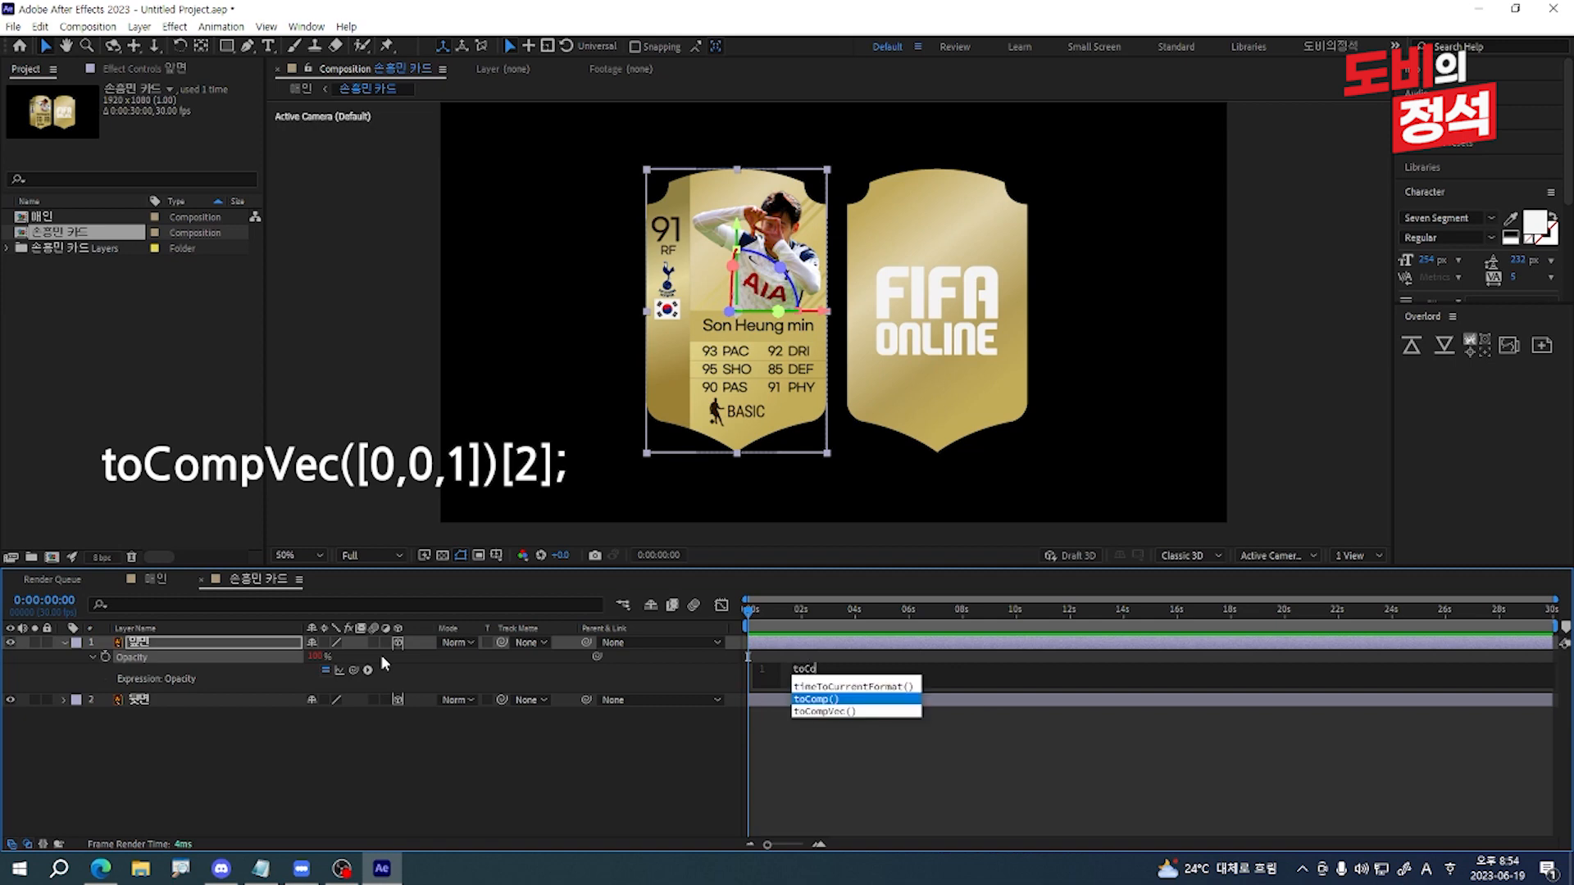
text(mp)
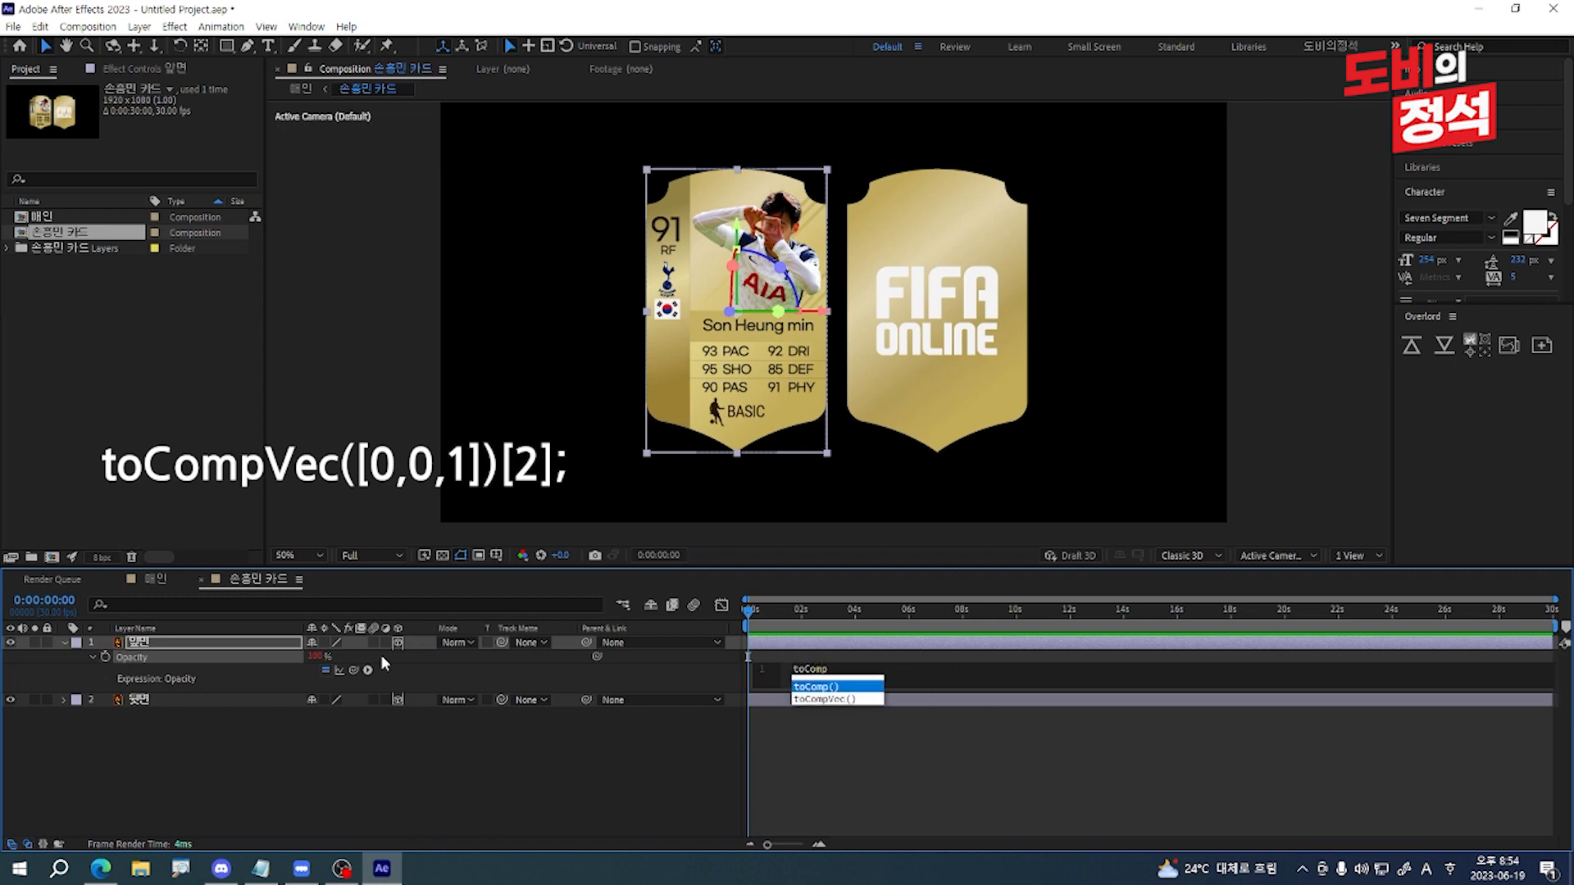
text(V)
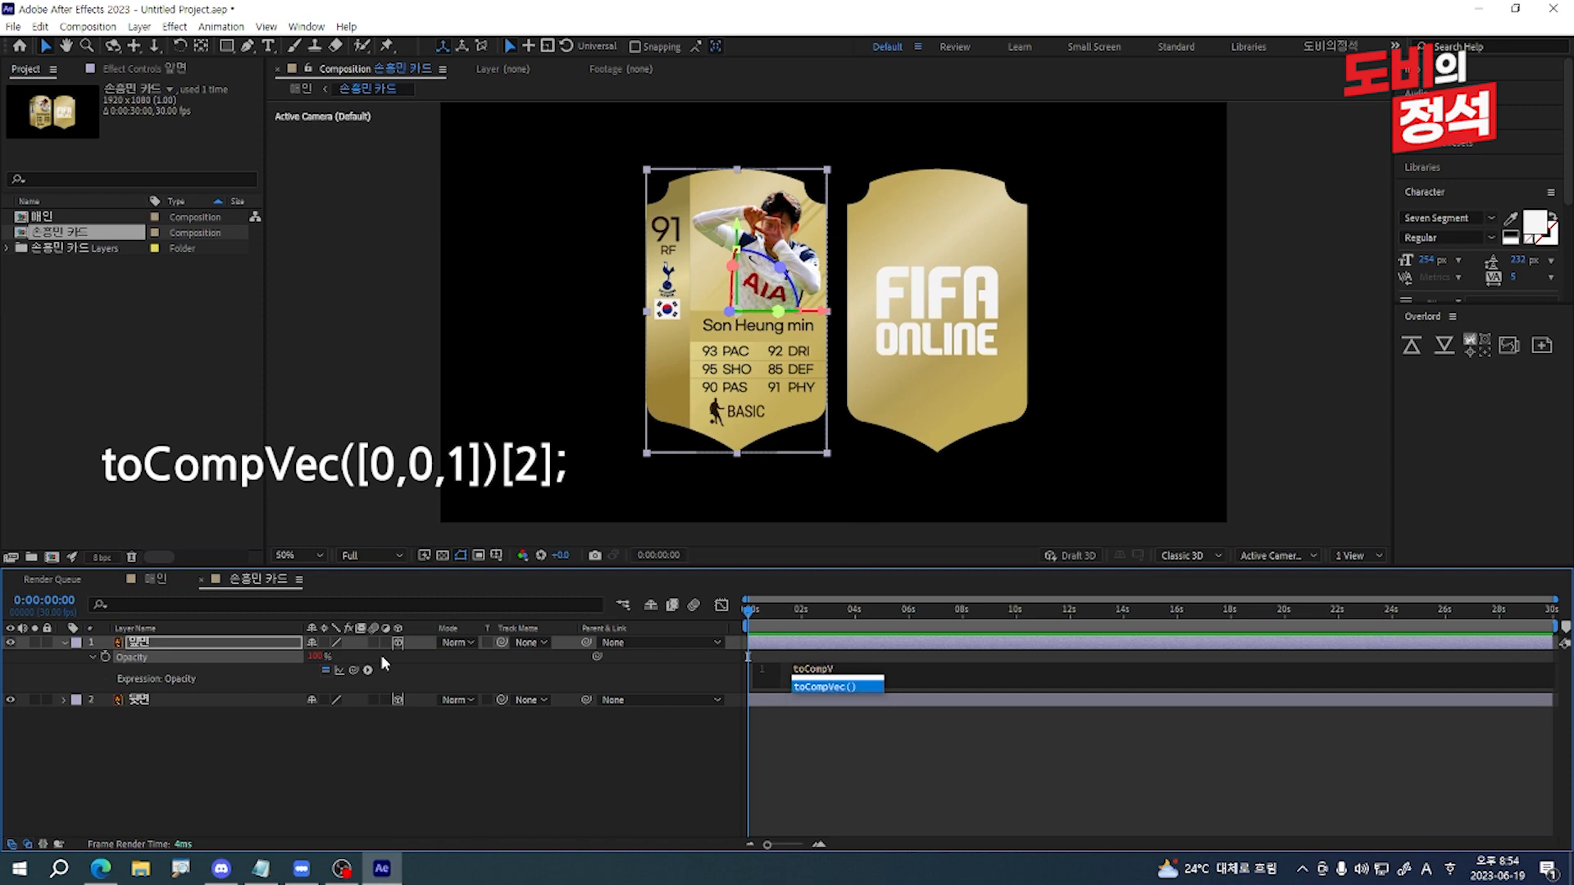
text(ec)
click(848, 687)
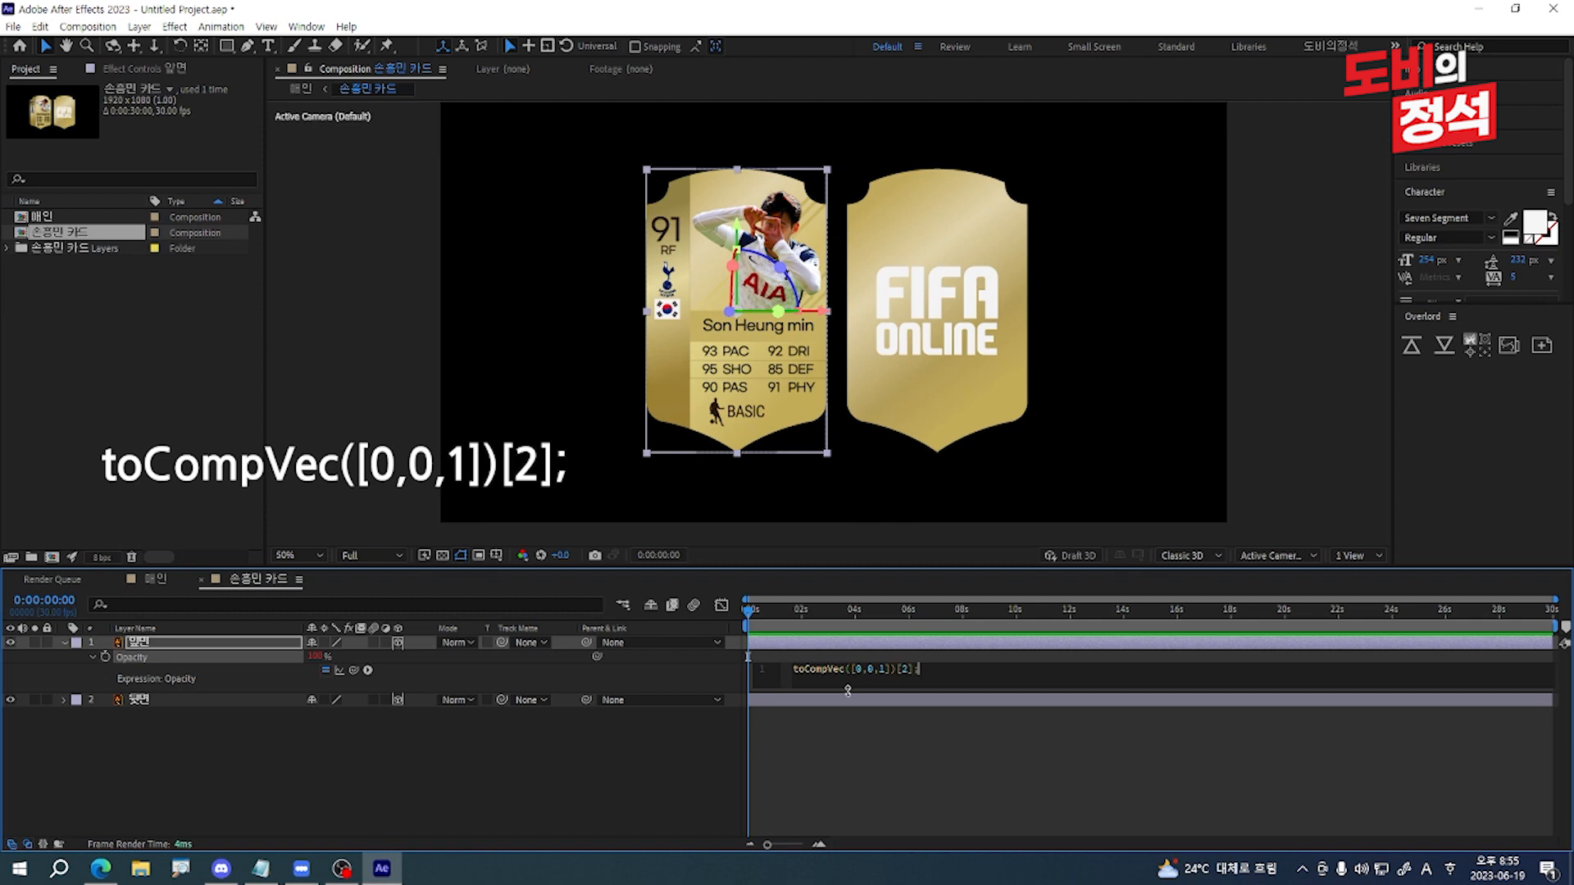
click(844, 721)
Step: Try rotating the front card layer around its Y axis to test the opacity expression
drag(784, 616, 742, 664)
click(188, 643)
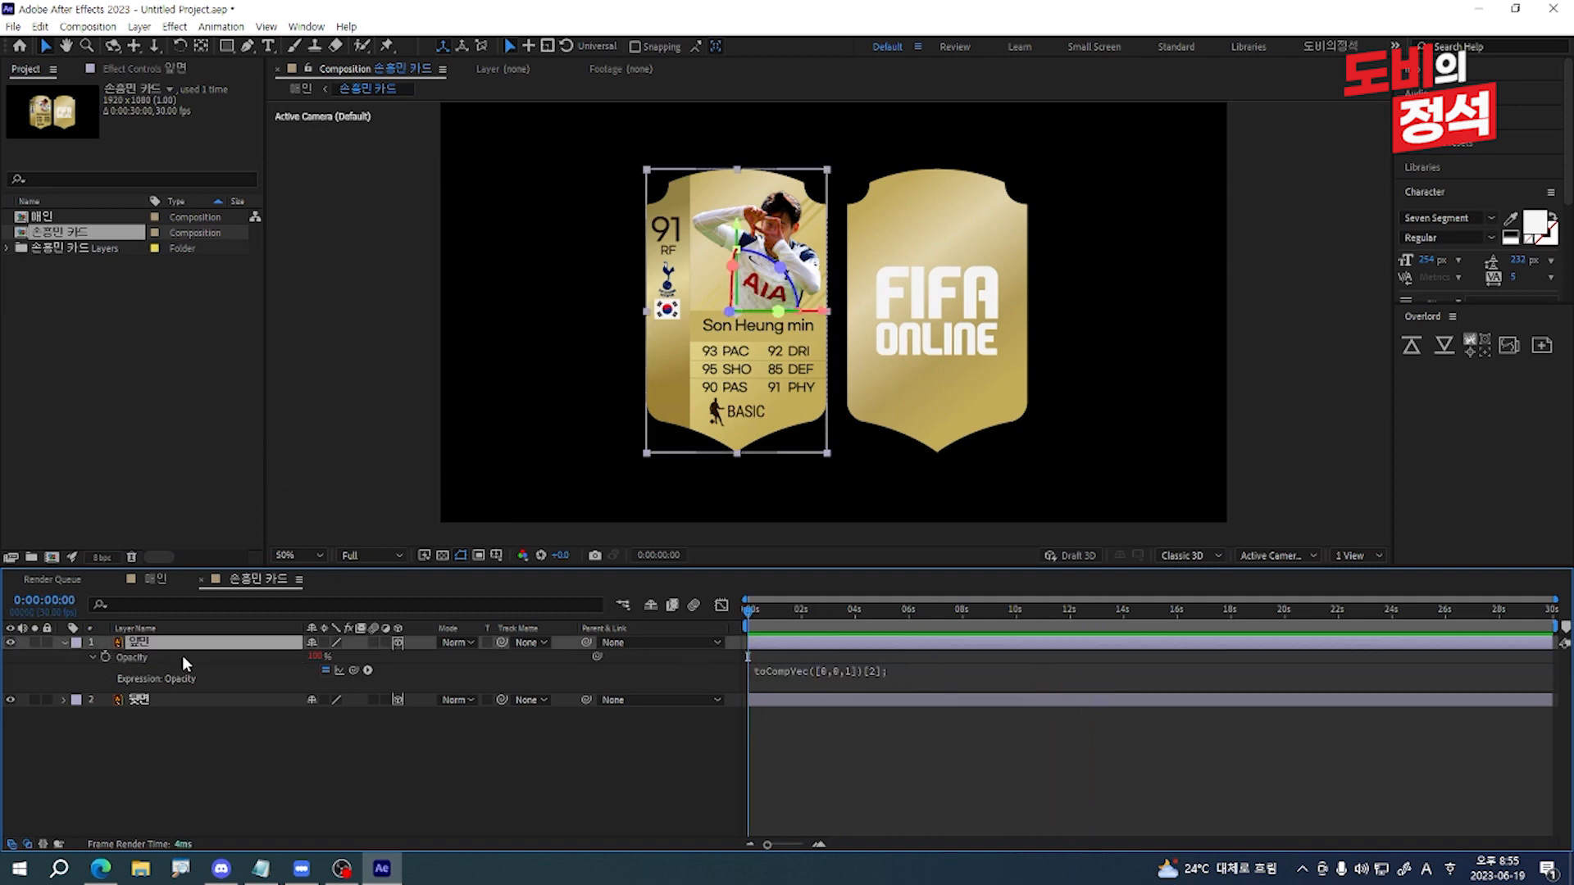
key(r)
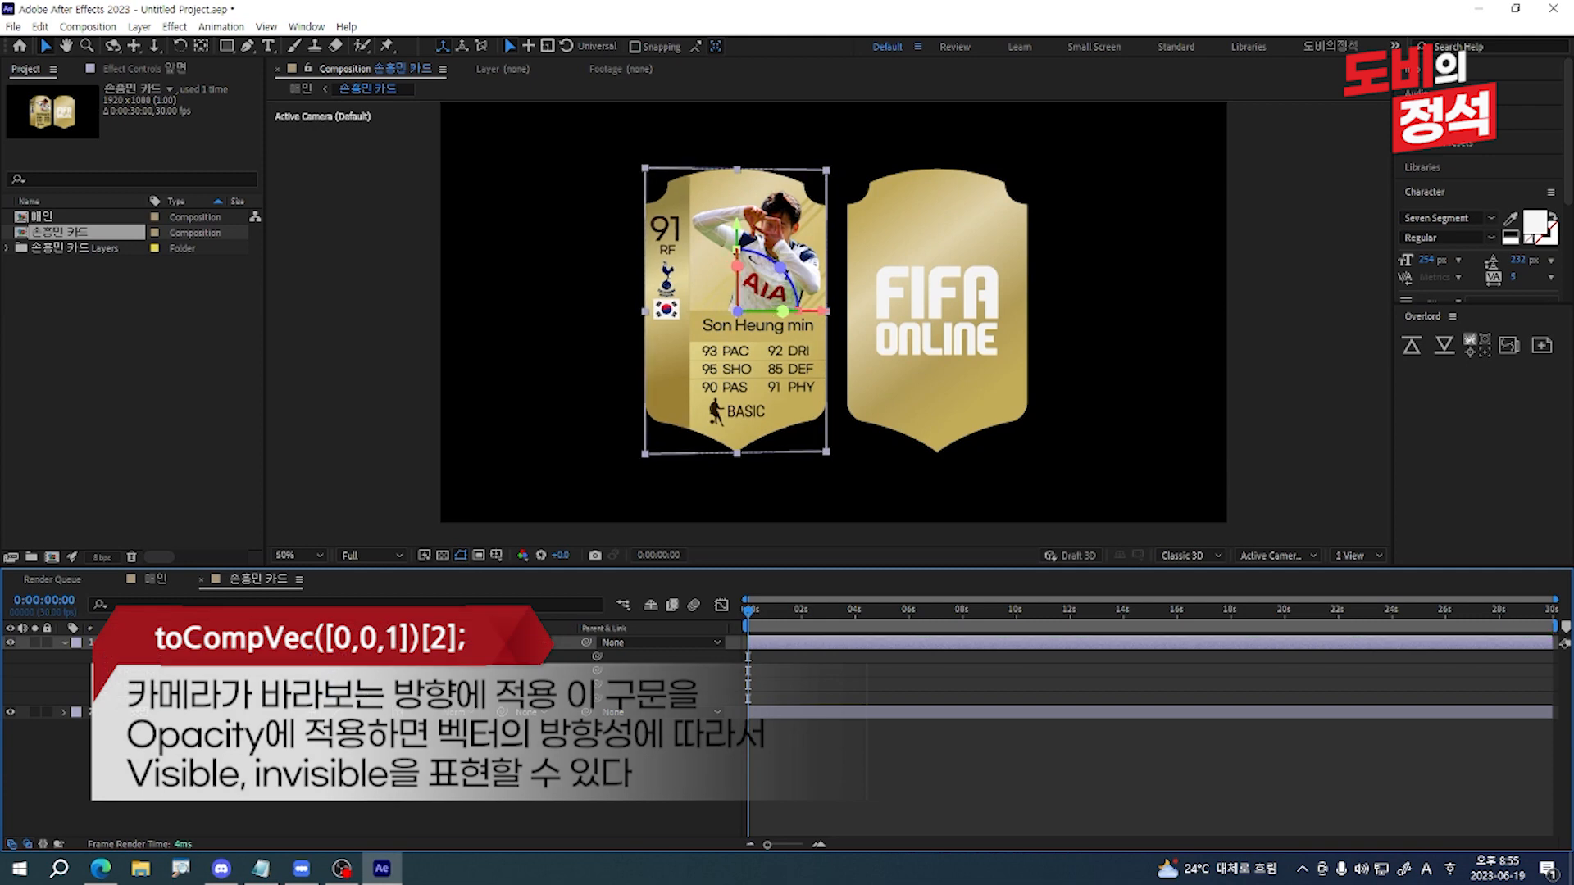
drag(476, 685, 328, 684)
key(r)
Step: Center both card layers in the composition so they overlap
click(147, 657)
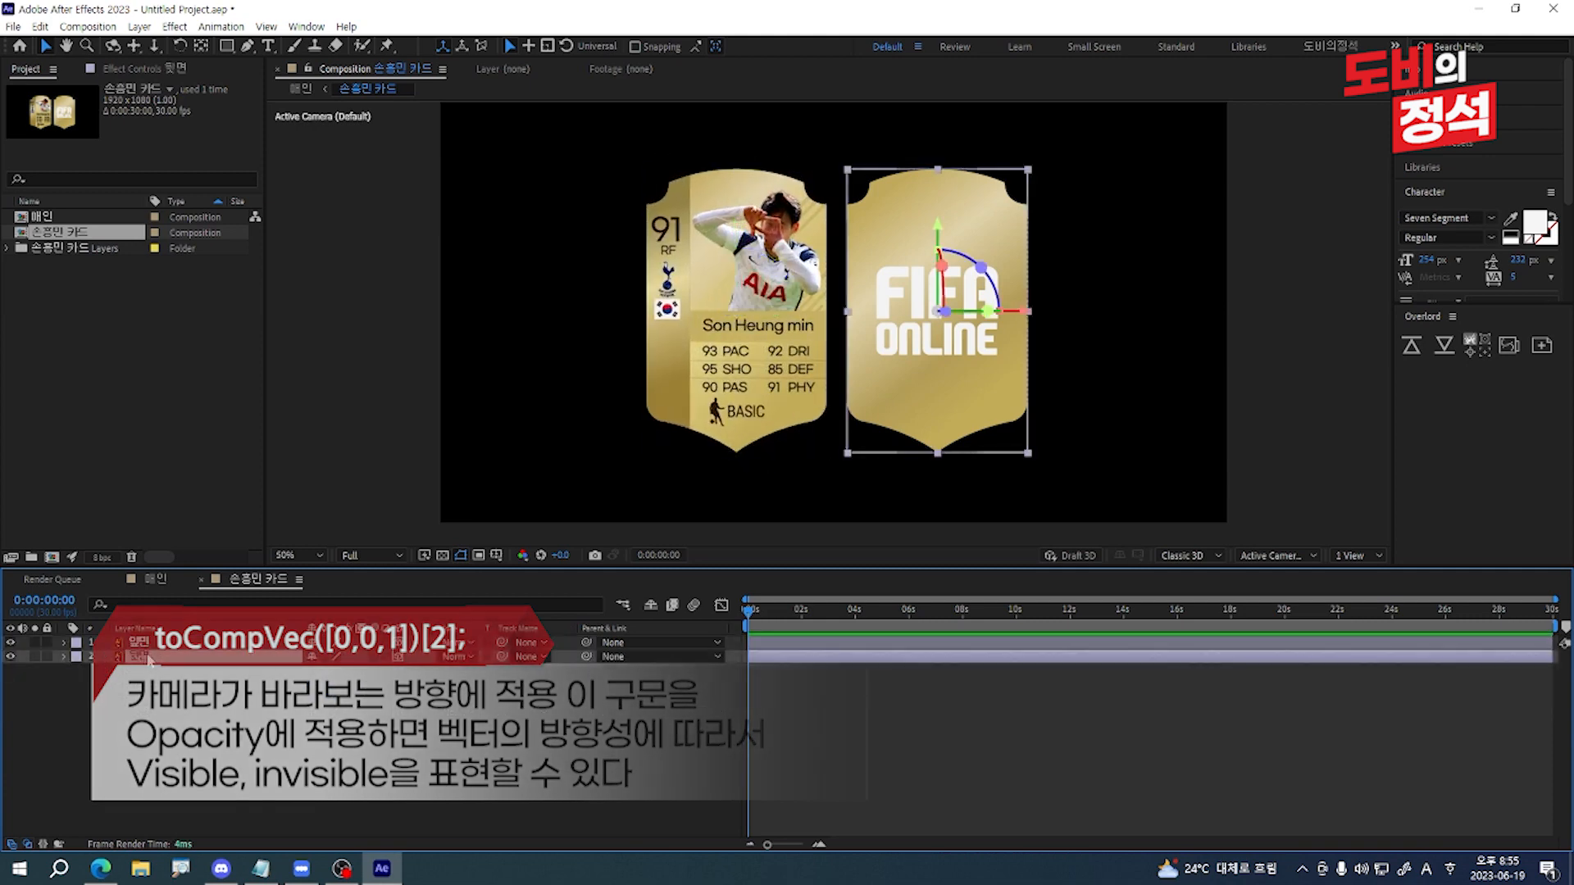
shift+click(154, 644)
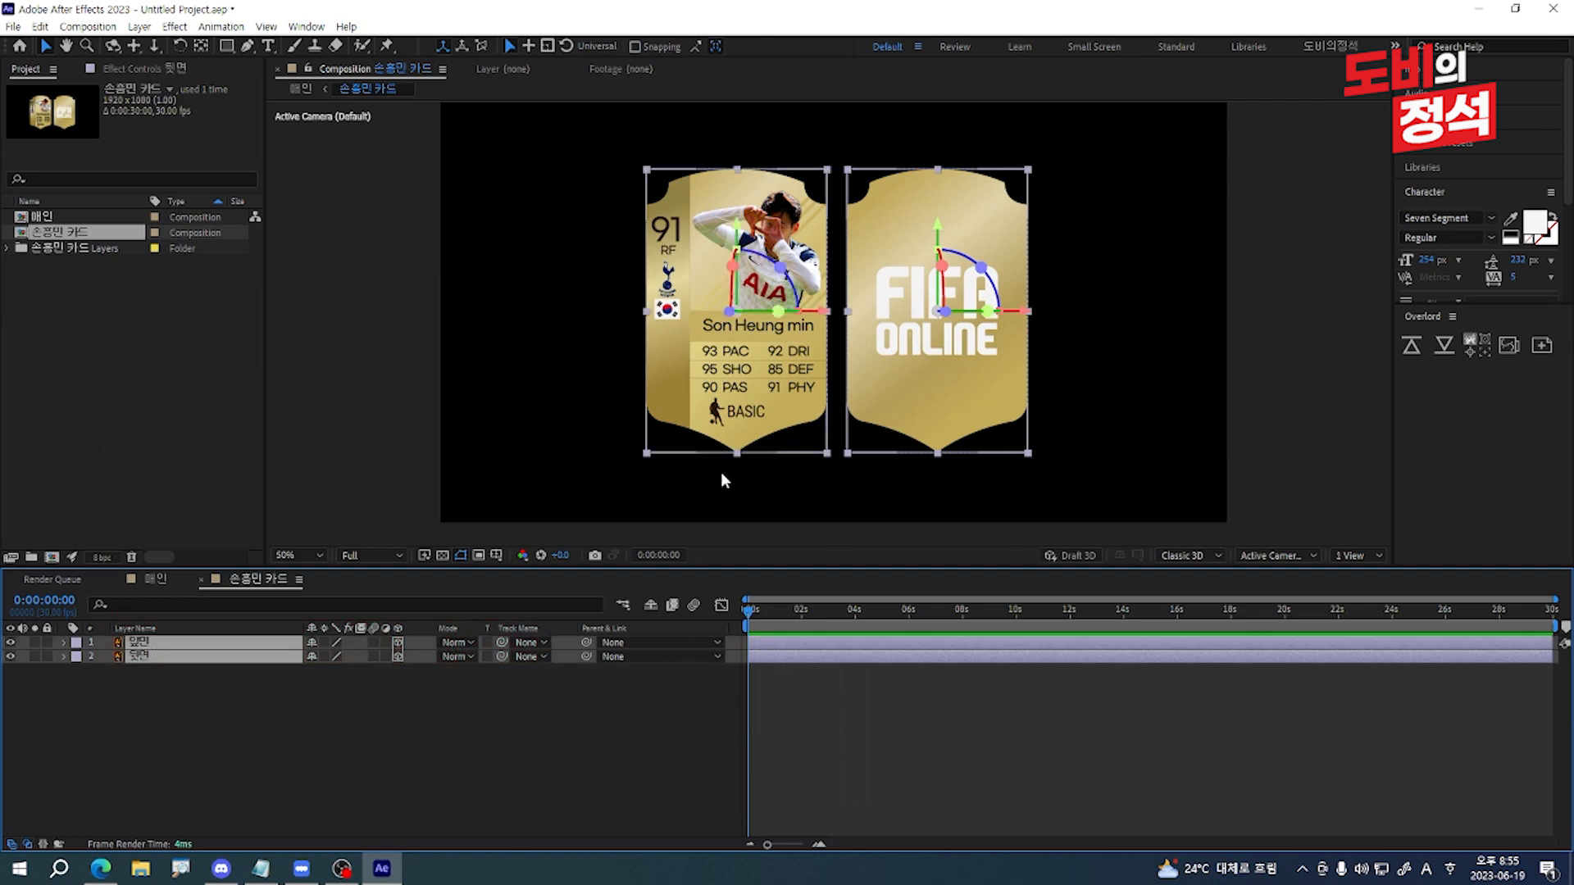
key(ctrl+Home)
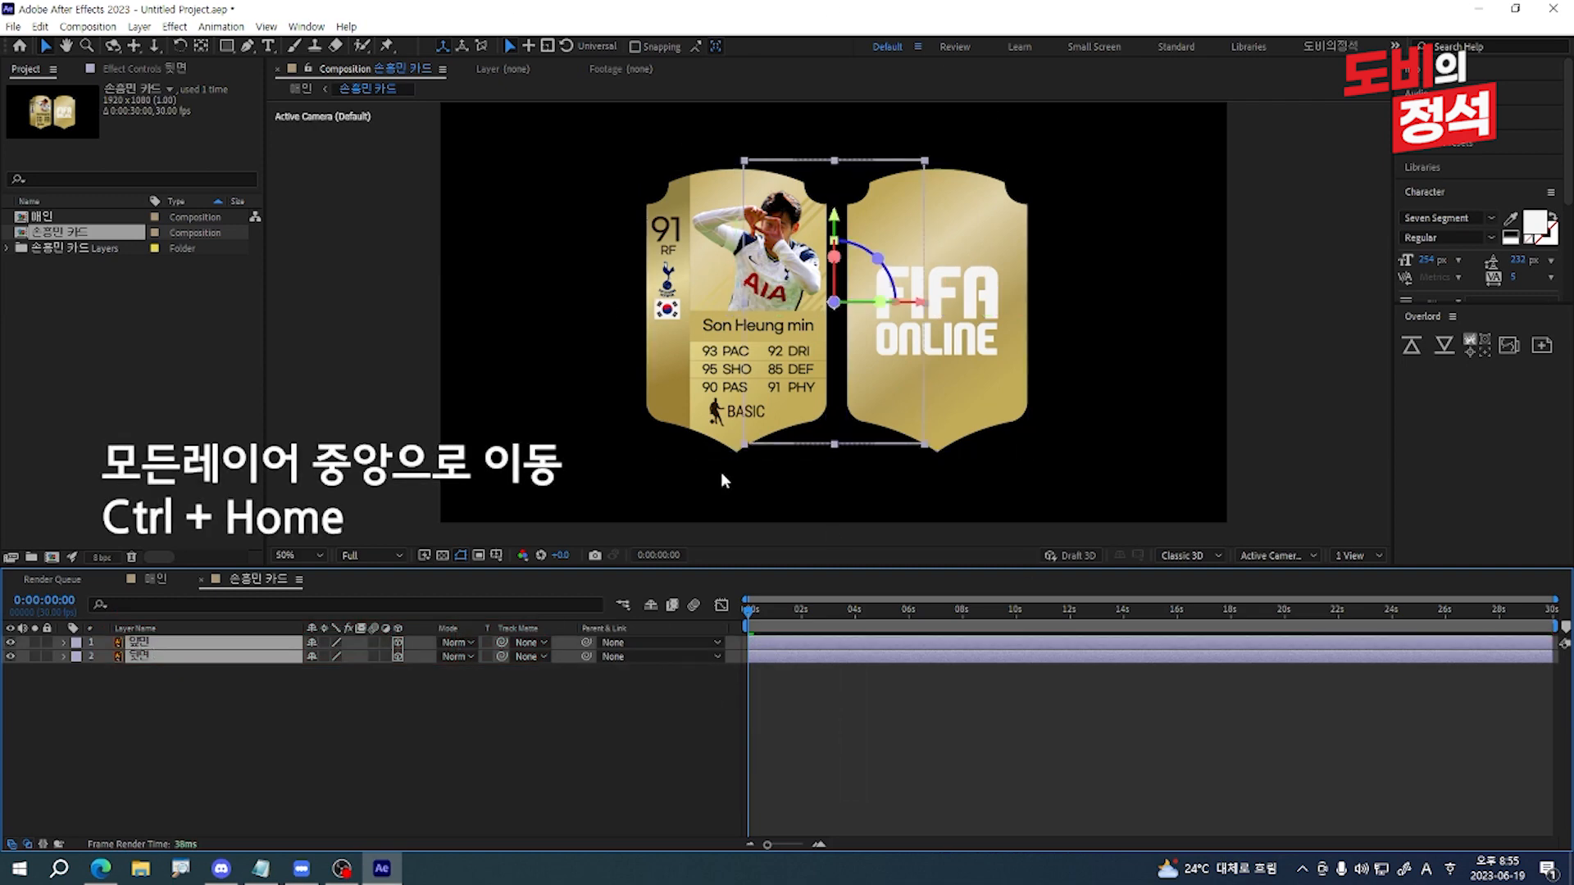
click(1021, 672)
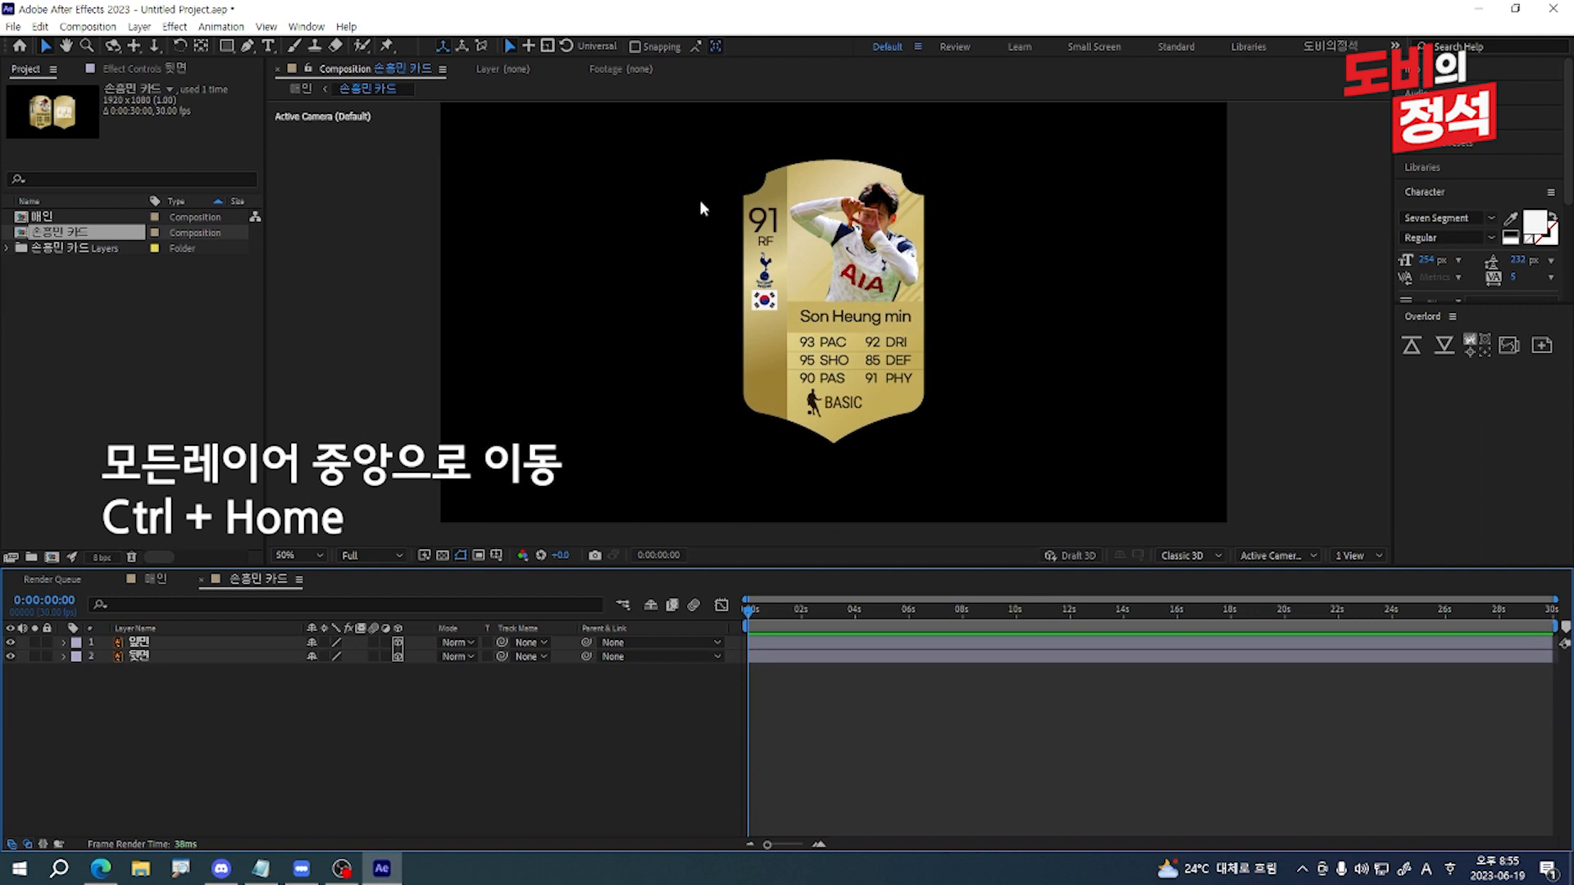
Step: Parent the back card layer 뒷면 to the front card layer 앞면
click(839, 628)
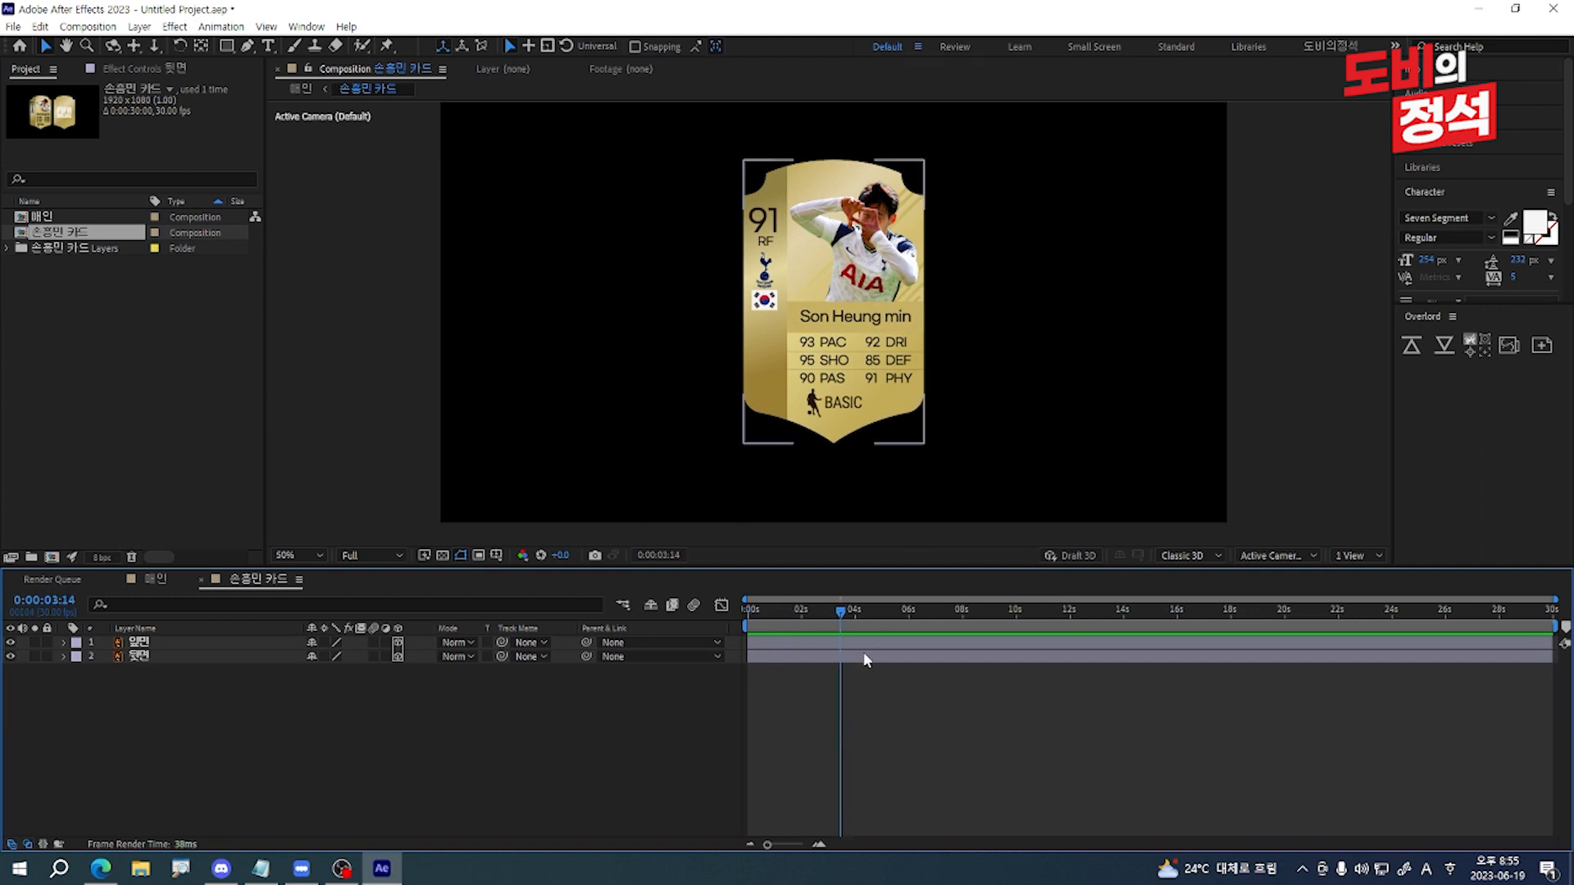
click(861, 654)
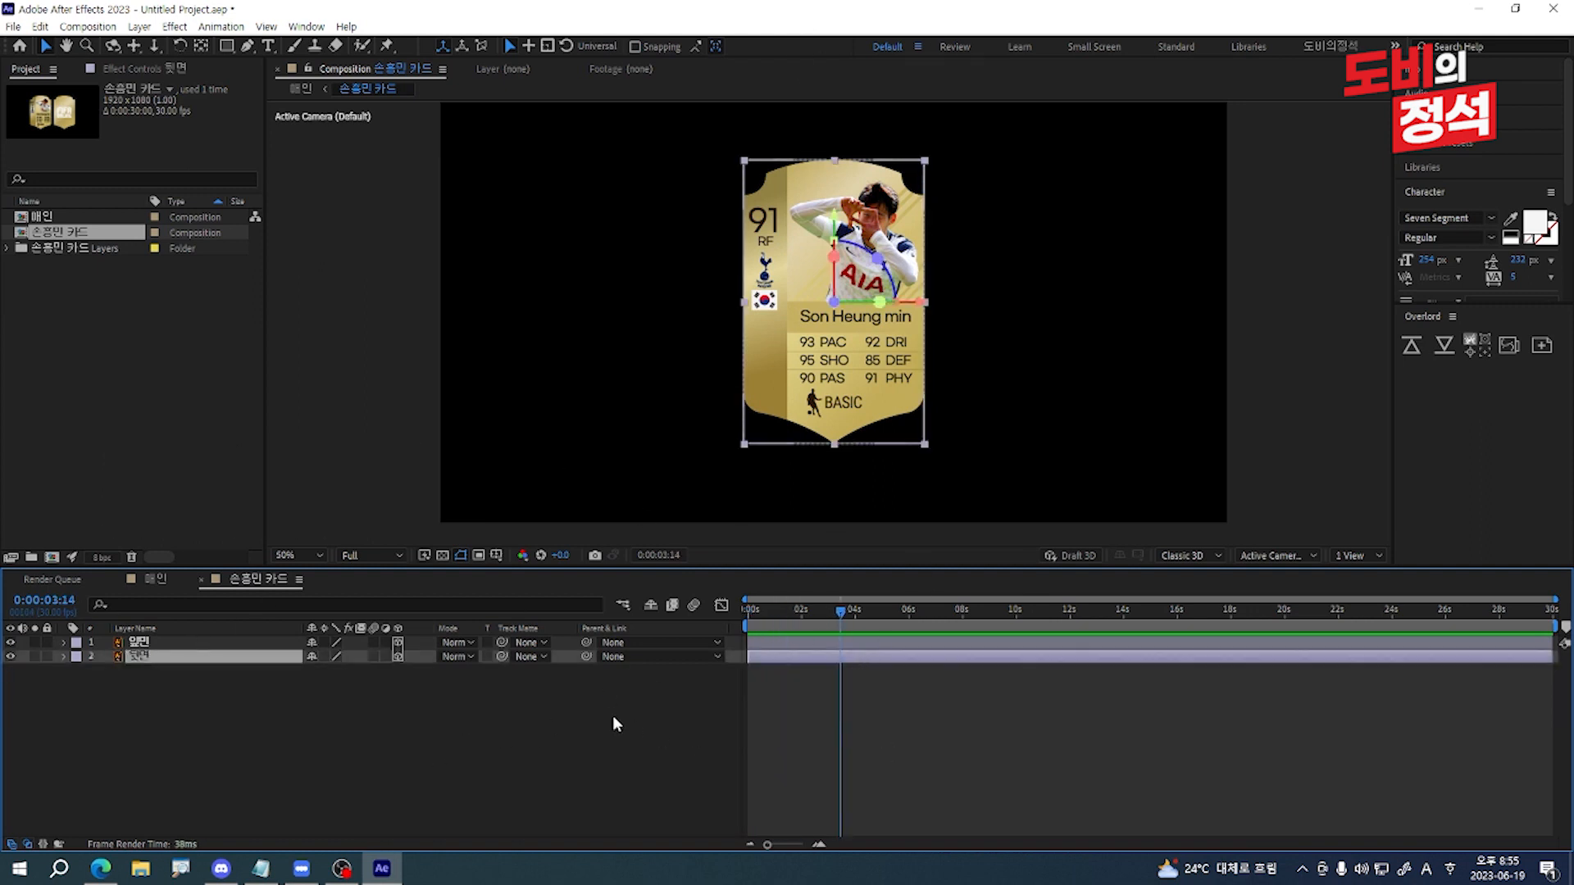
drag(586, 655, 139, 645)
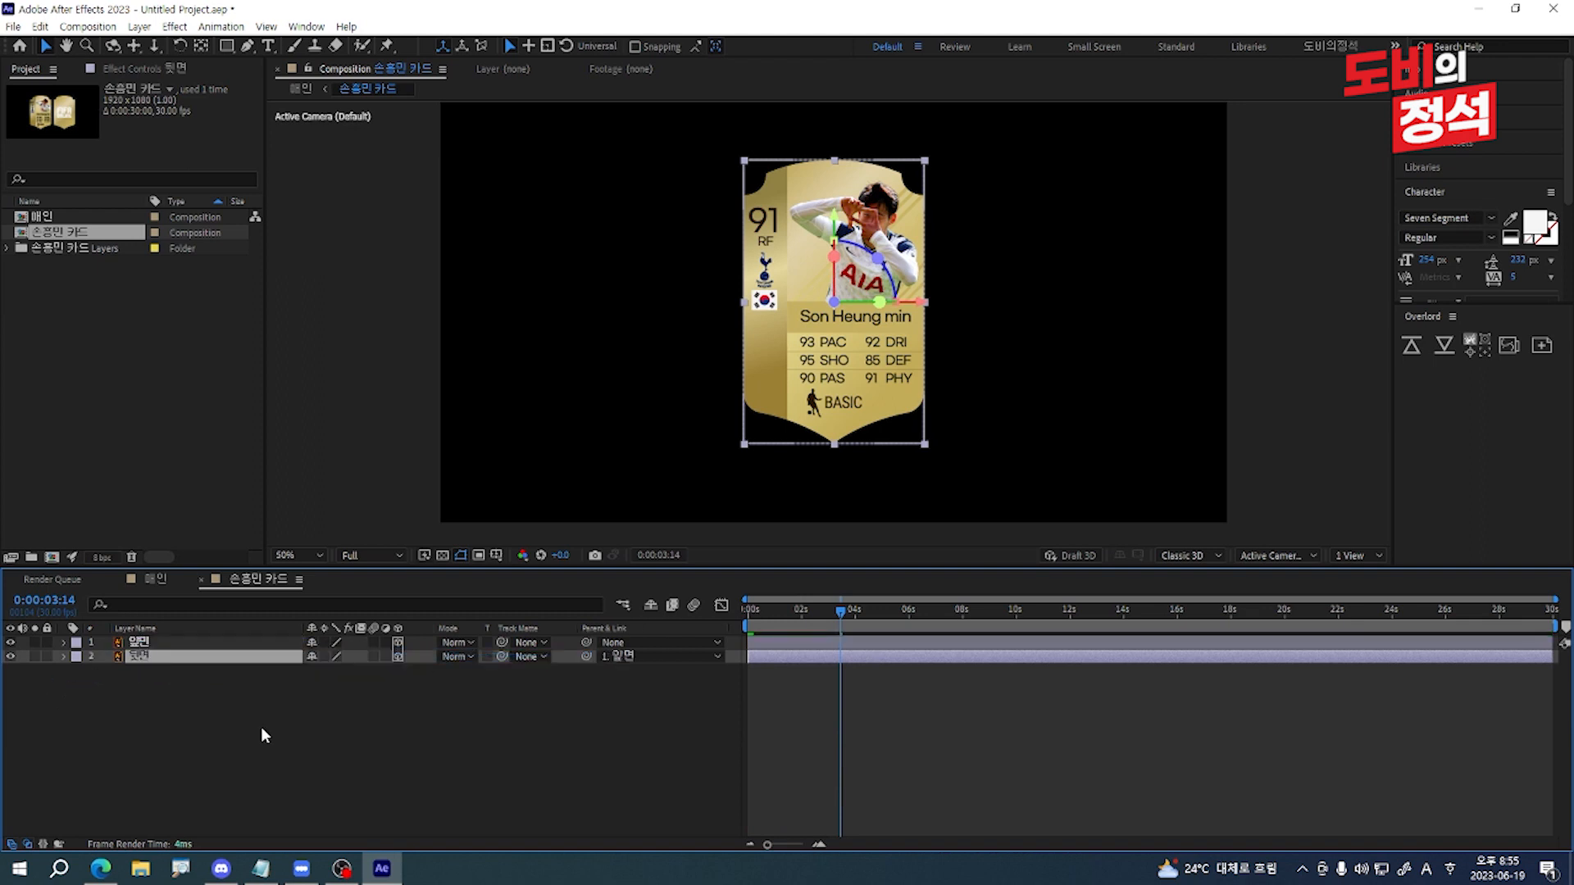
Step: Set the front card layer's Y Rotation to 180°
click(166, 647)
key(r)
mouse_move(332, 684)
mouse_down()
mouse_move(89, 682)
mouse_move(329, 670)
mouse_up()
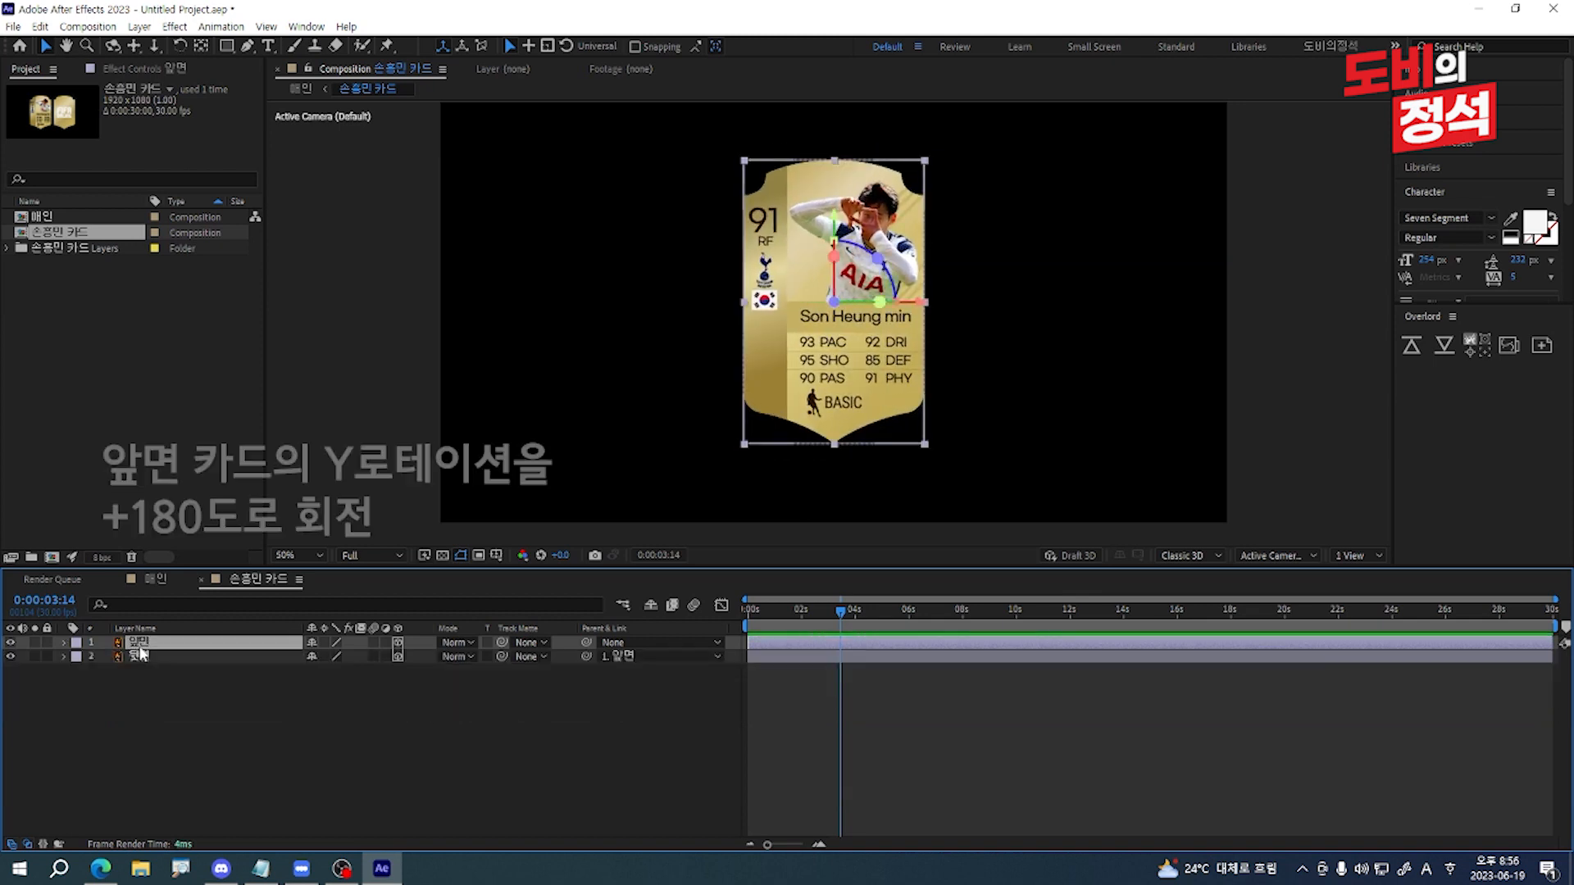
key(r)
click(330, 684)
click(1019, 253)
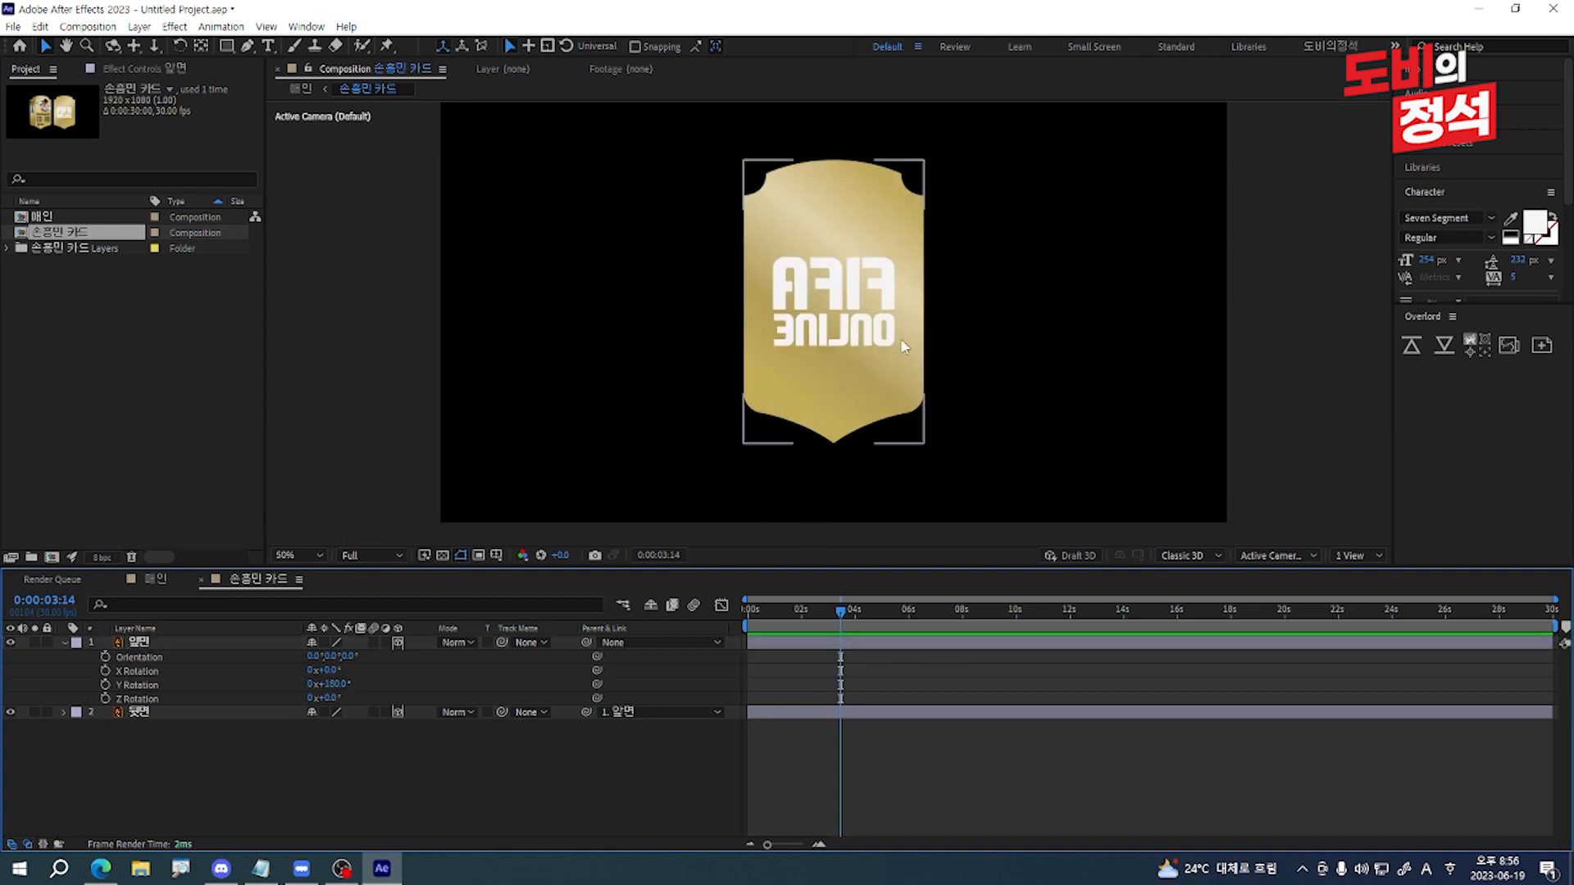
Step: Set the back card layer's Y Rotation to -180° so its lettering reads correctly
click(145, 710)
key(r)
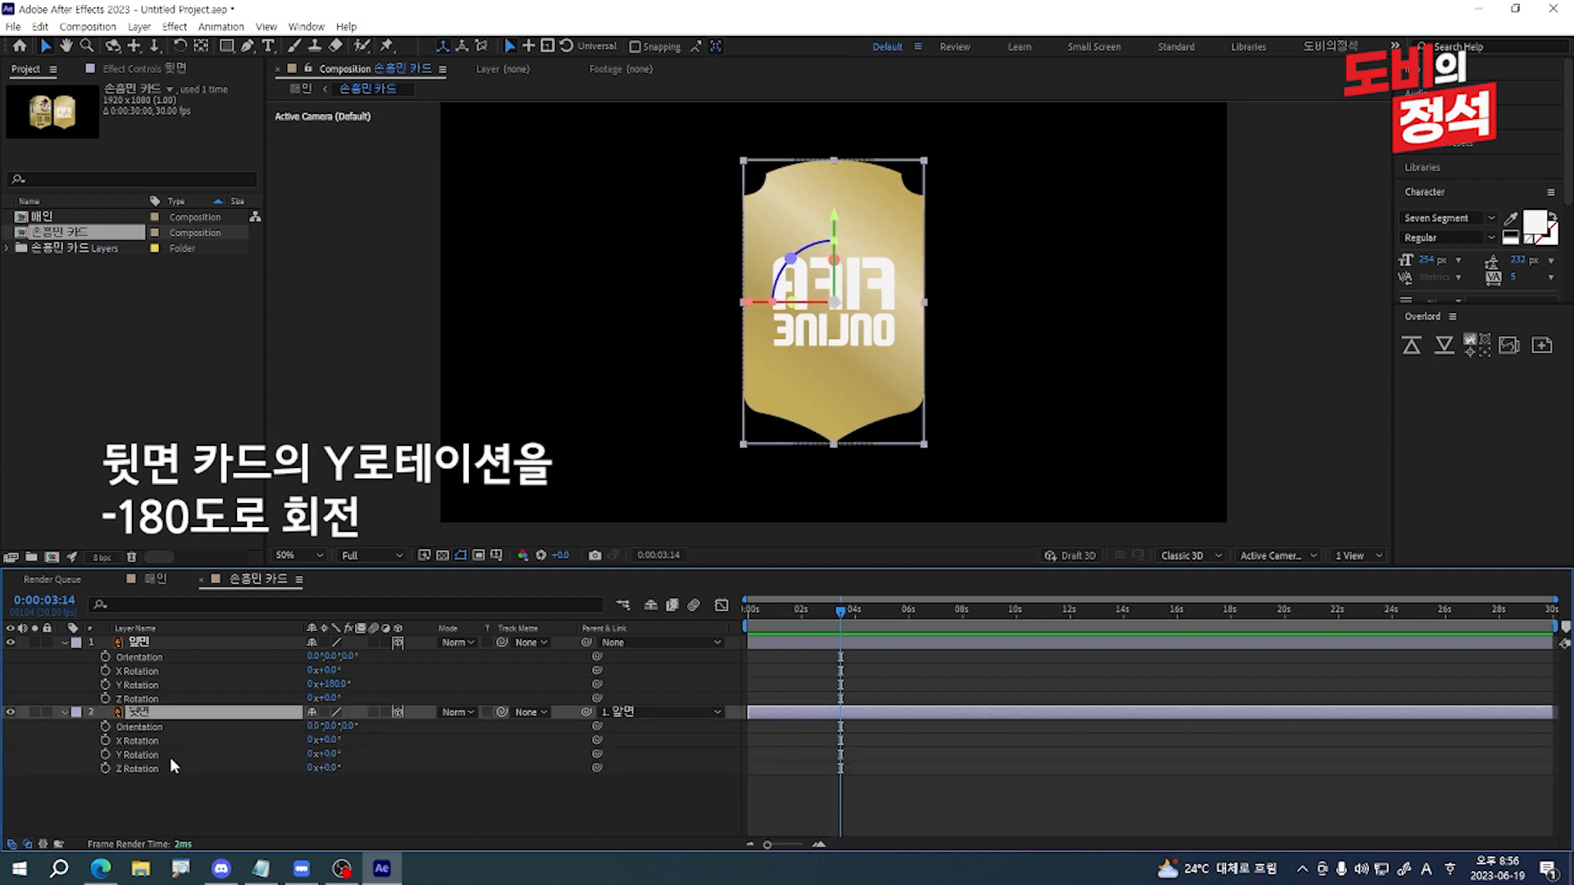
click(328, 754)
key(Return)
click(439, 801)
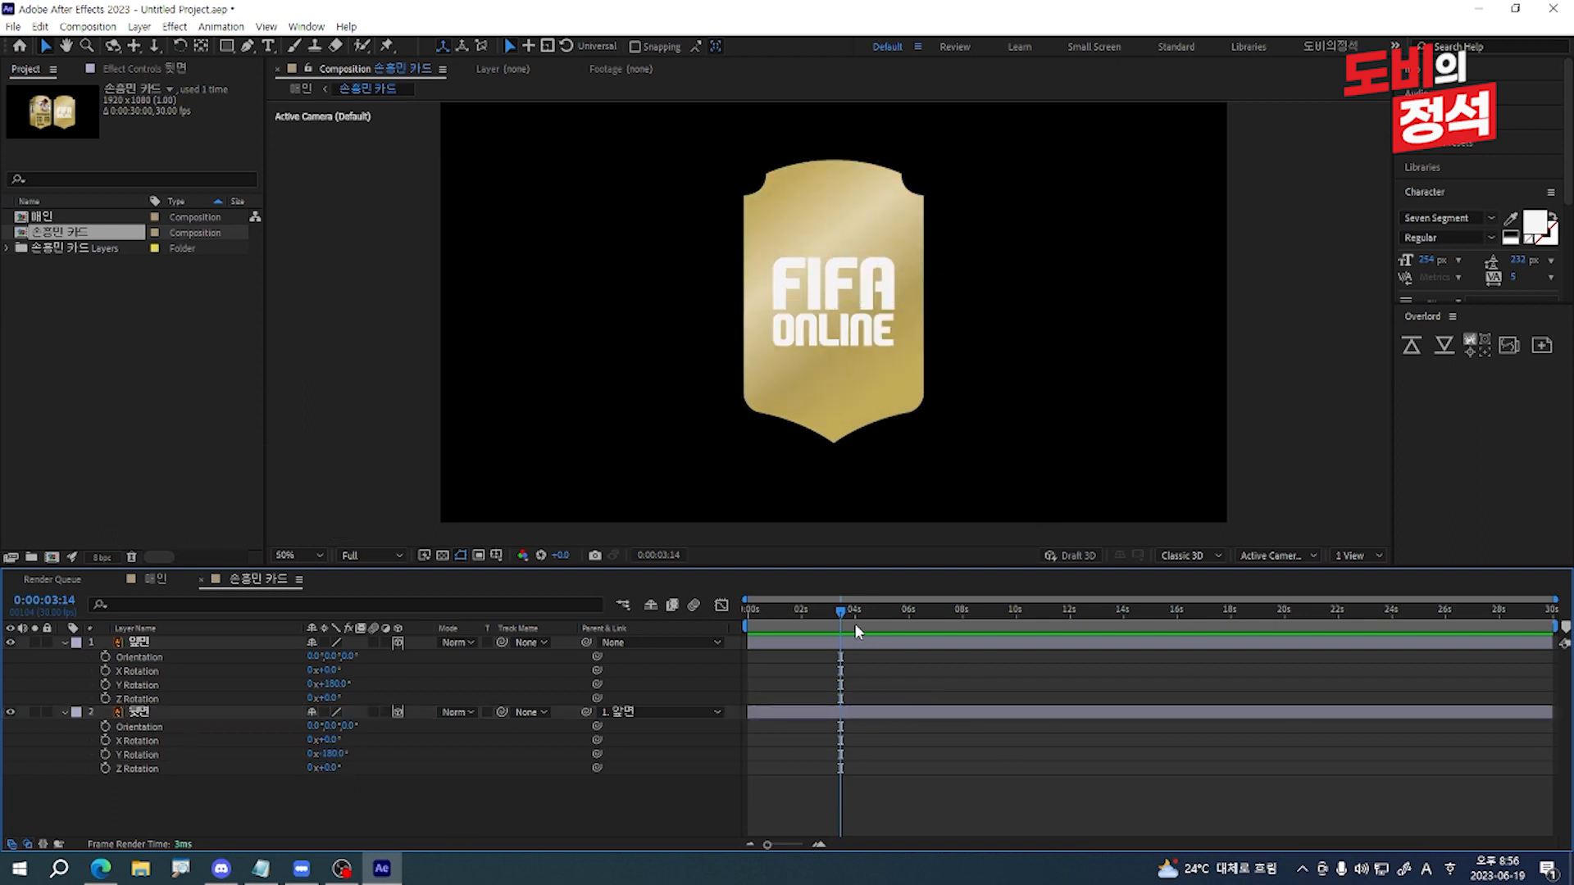
Step: Add a Y Rotation keyframe to the front card layer at 0:00:00:20, keeping 180°
key(Home)
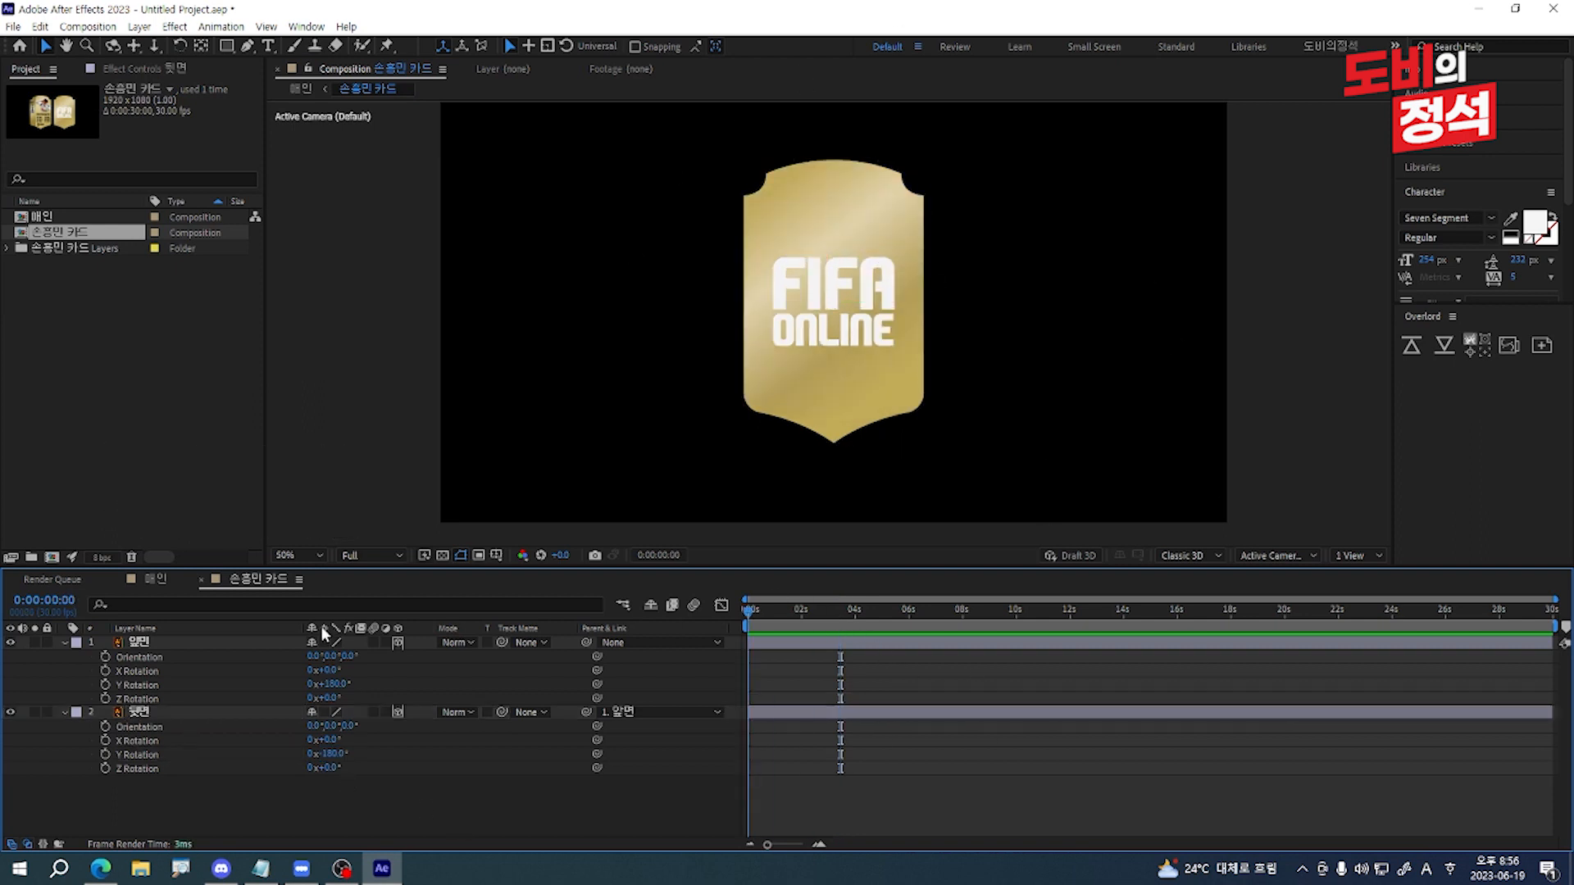
key(u)
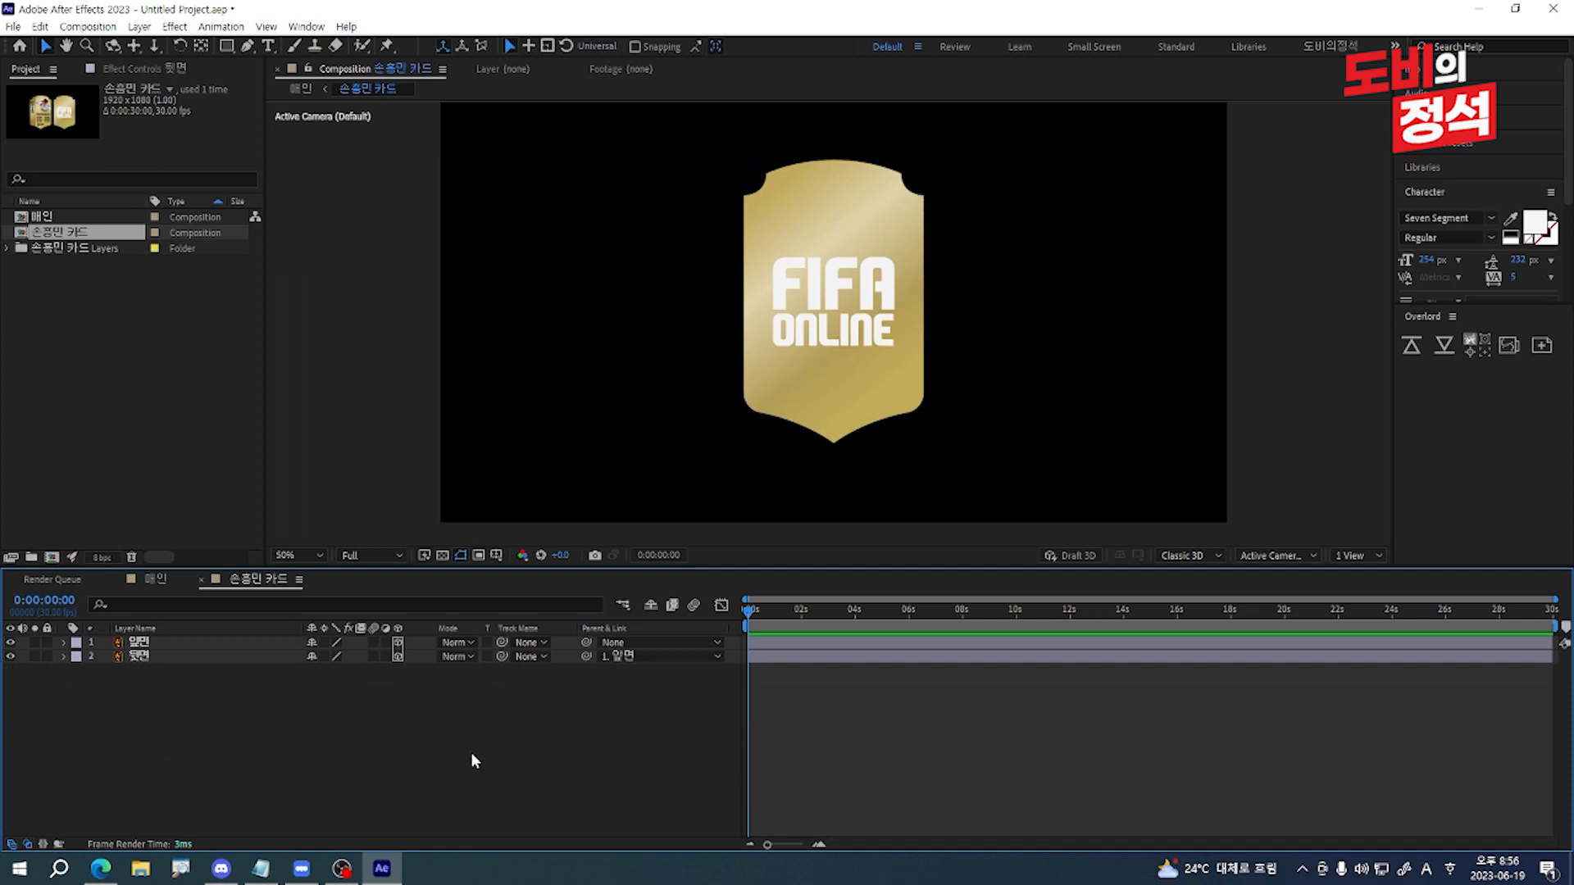
click(139, 645)
key(r)
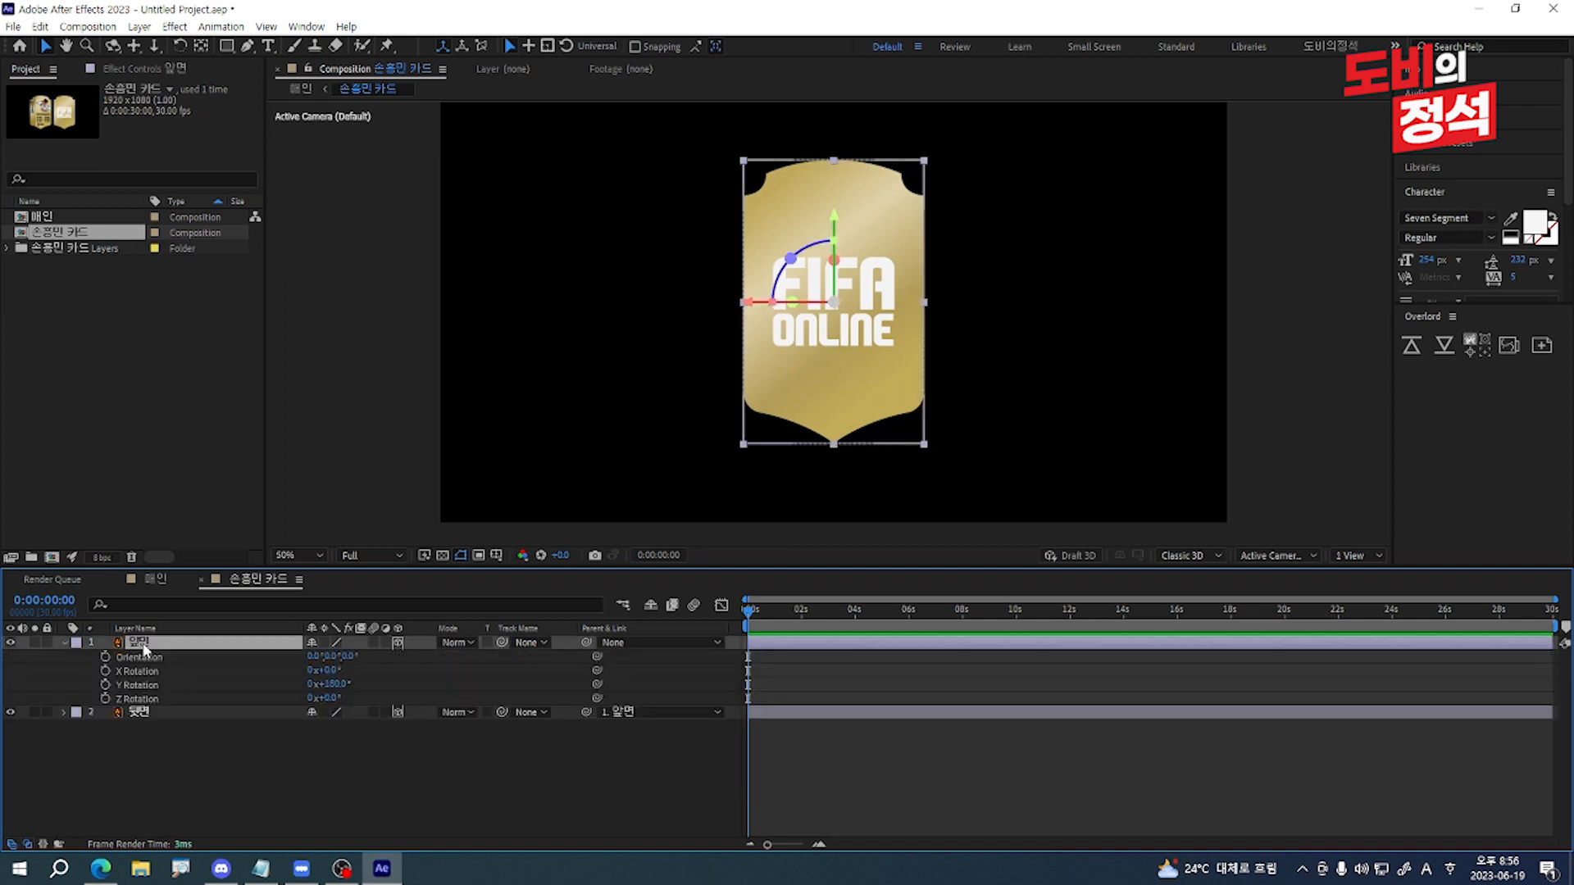
key(space)
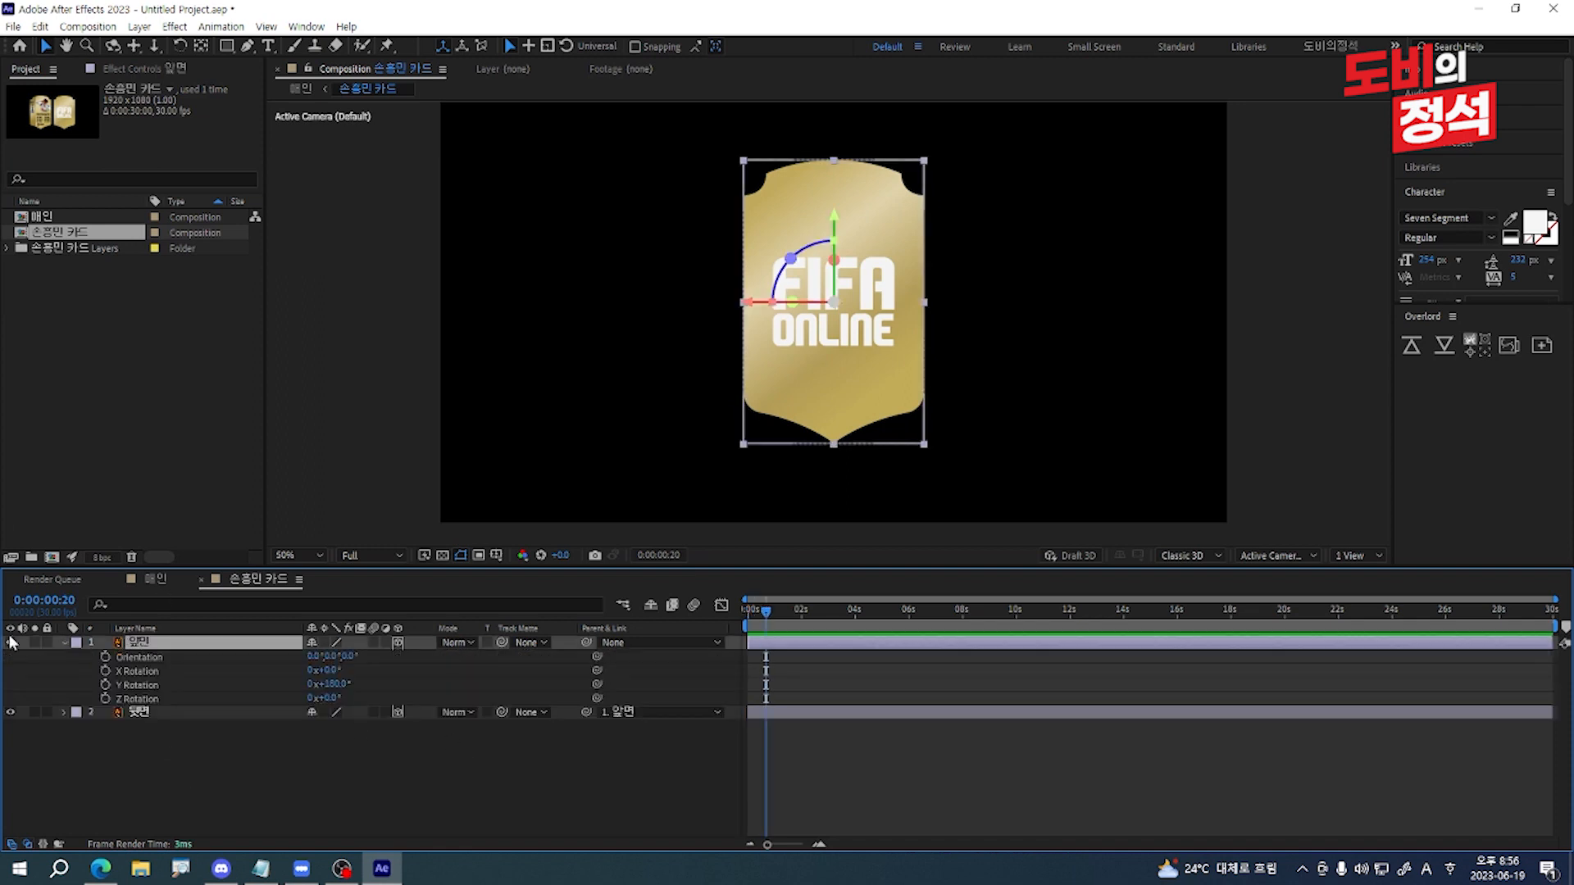
key(equal)
key(equal)
click(106, 684)
Step: Set the front card's Y Rotation to 3x+0° at 0:00:01:20 to create the end keyframe
key(space)
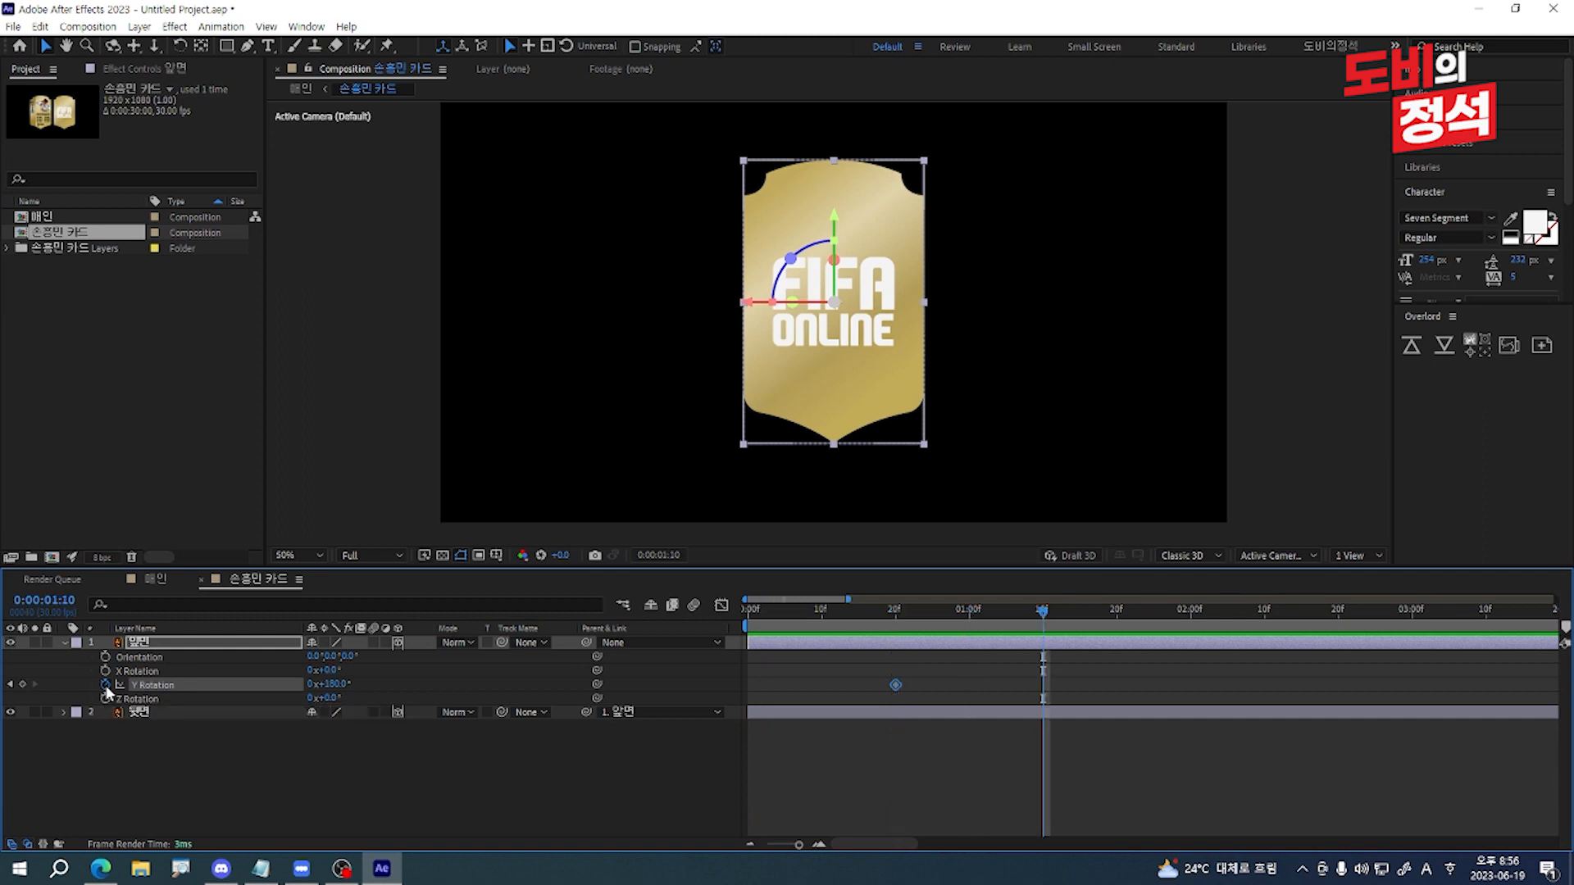
click(312, 683)
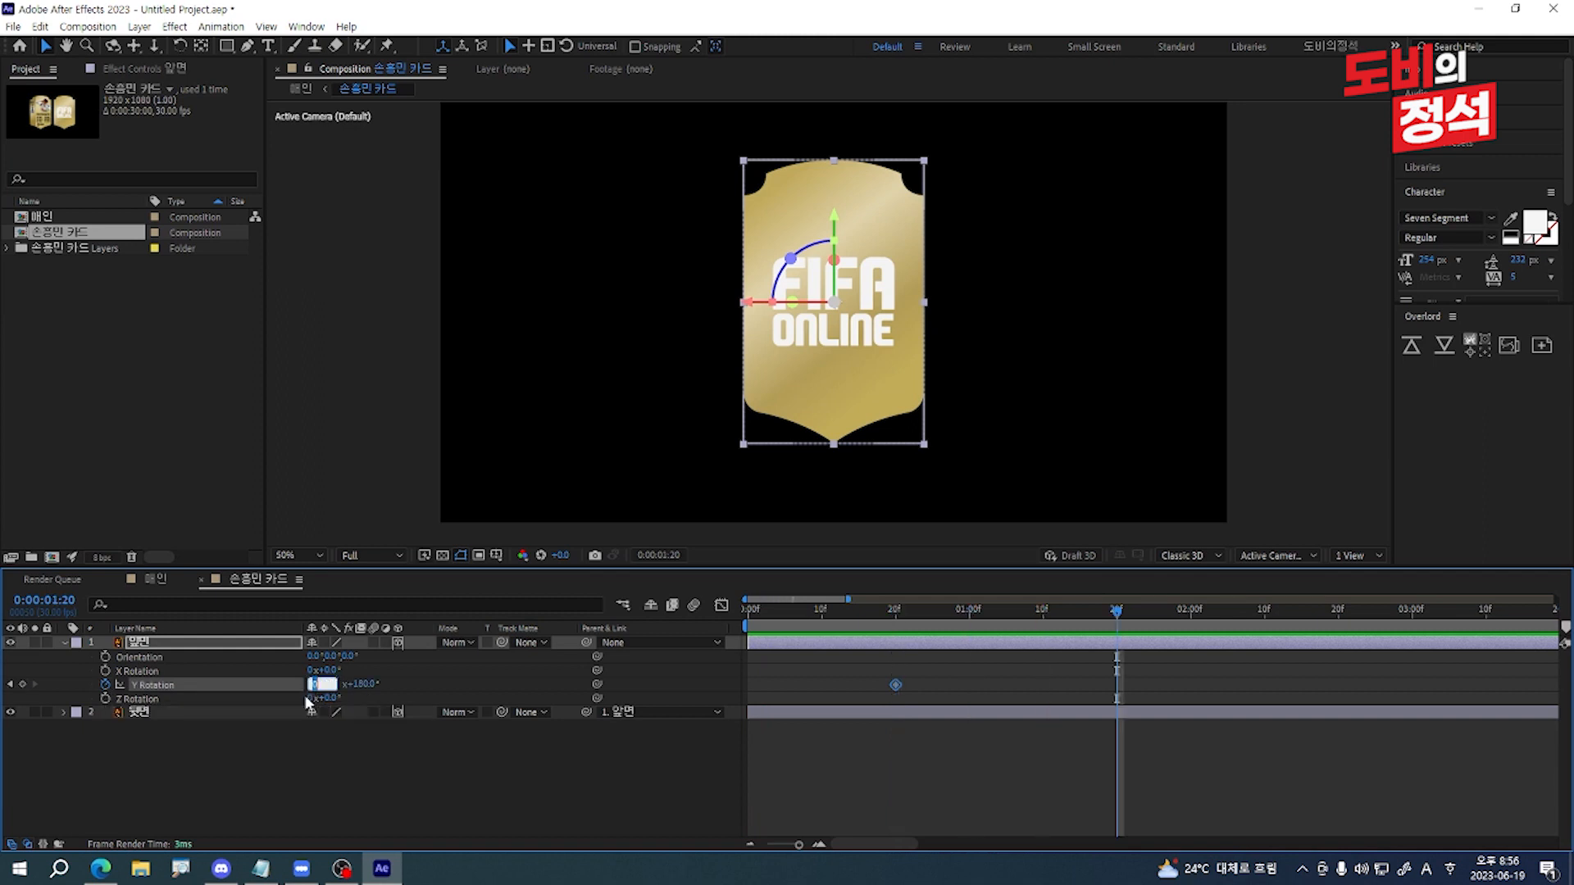
text(3)
key(Return)
click(332, 684)
text(0)
key(Return)
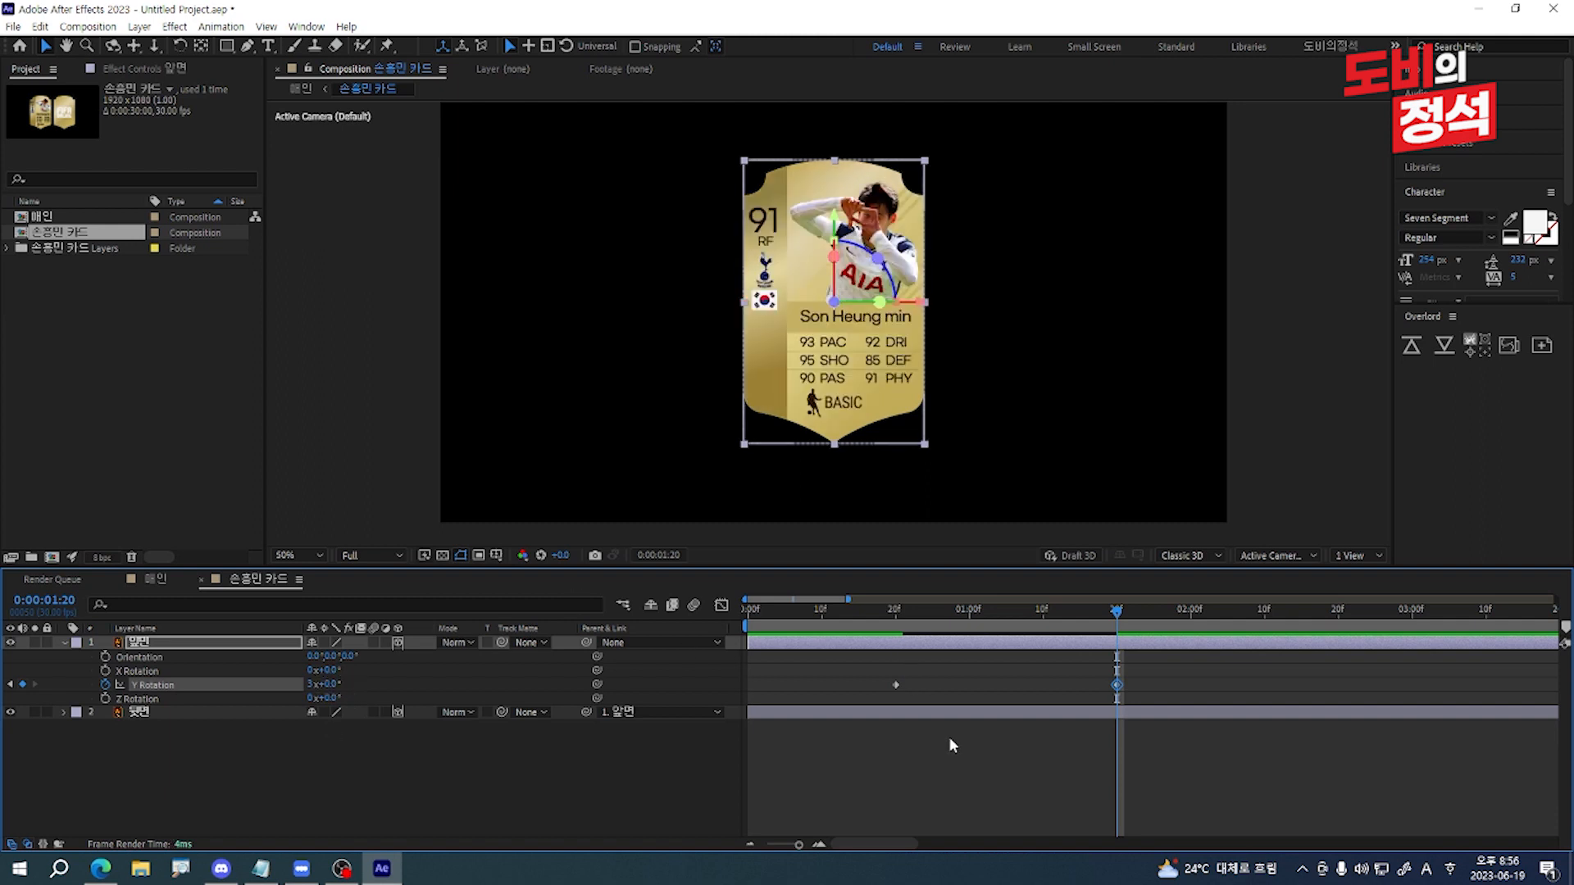
Step: Play back the card's spin animation to check the front and back switching
key(space)
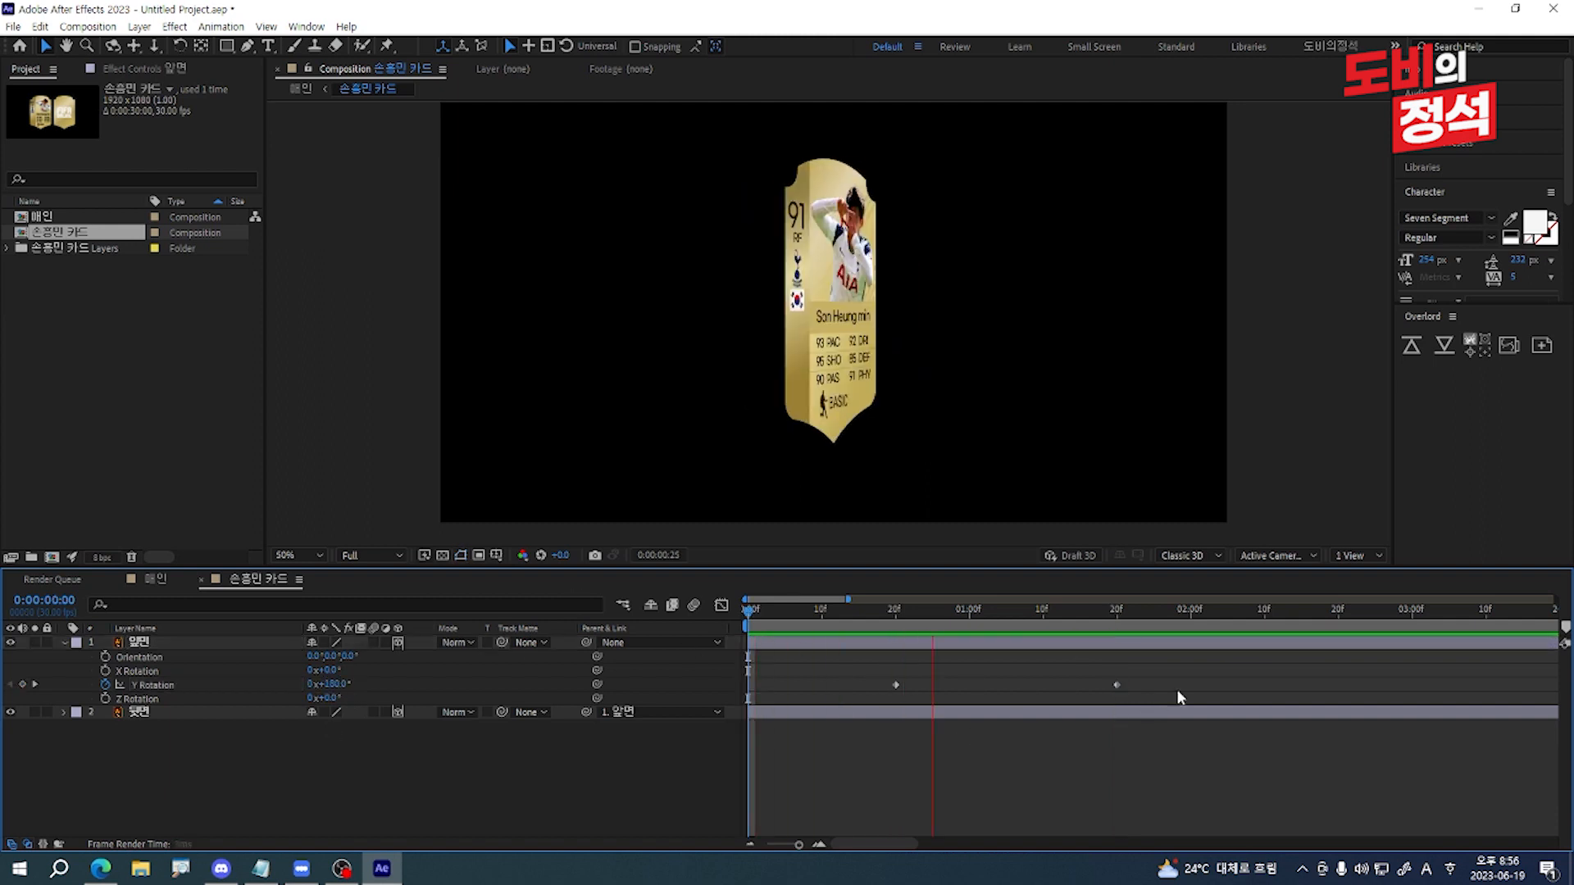
key(space)
key(space)
key(space)
Step: Apply Easy Ease to both Y Rotation keyframes and lengthen the first keyframe's ease-out in the speed graph
drag(1266, 666, 712, 727)
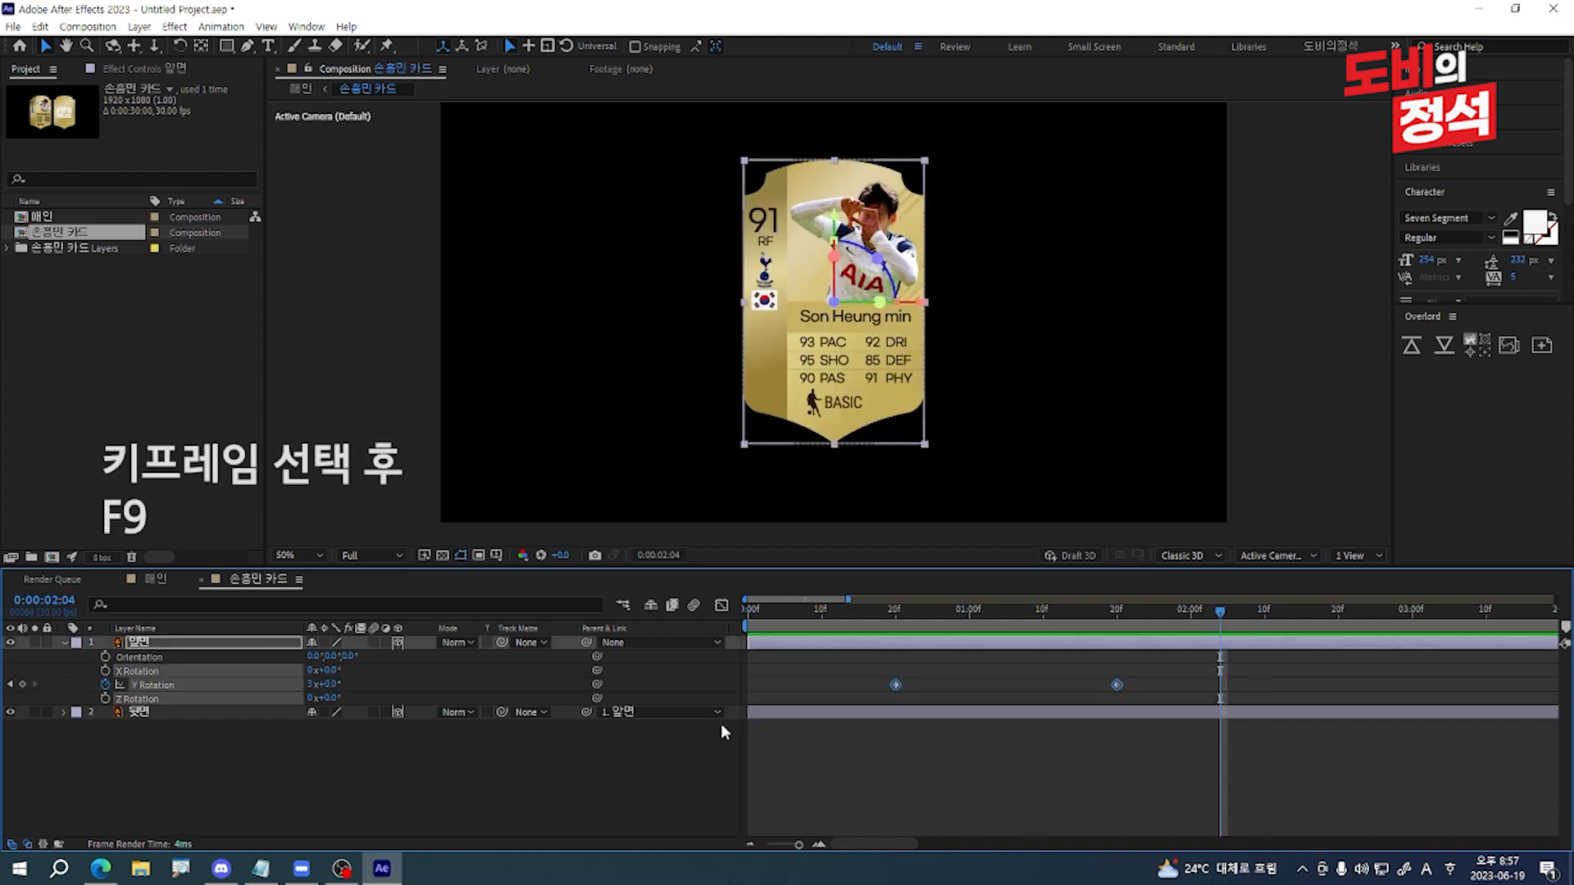
key(F9)
drag(1181, 670, 752, 705)
click(721, 605)
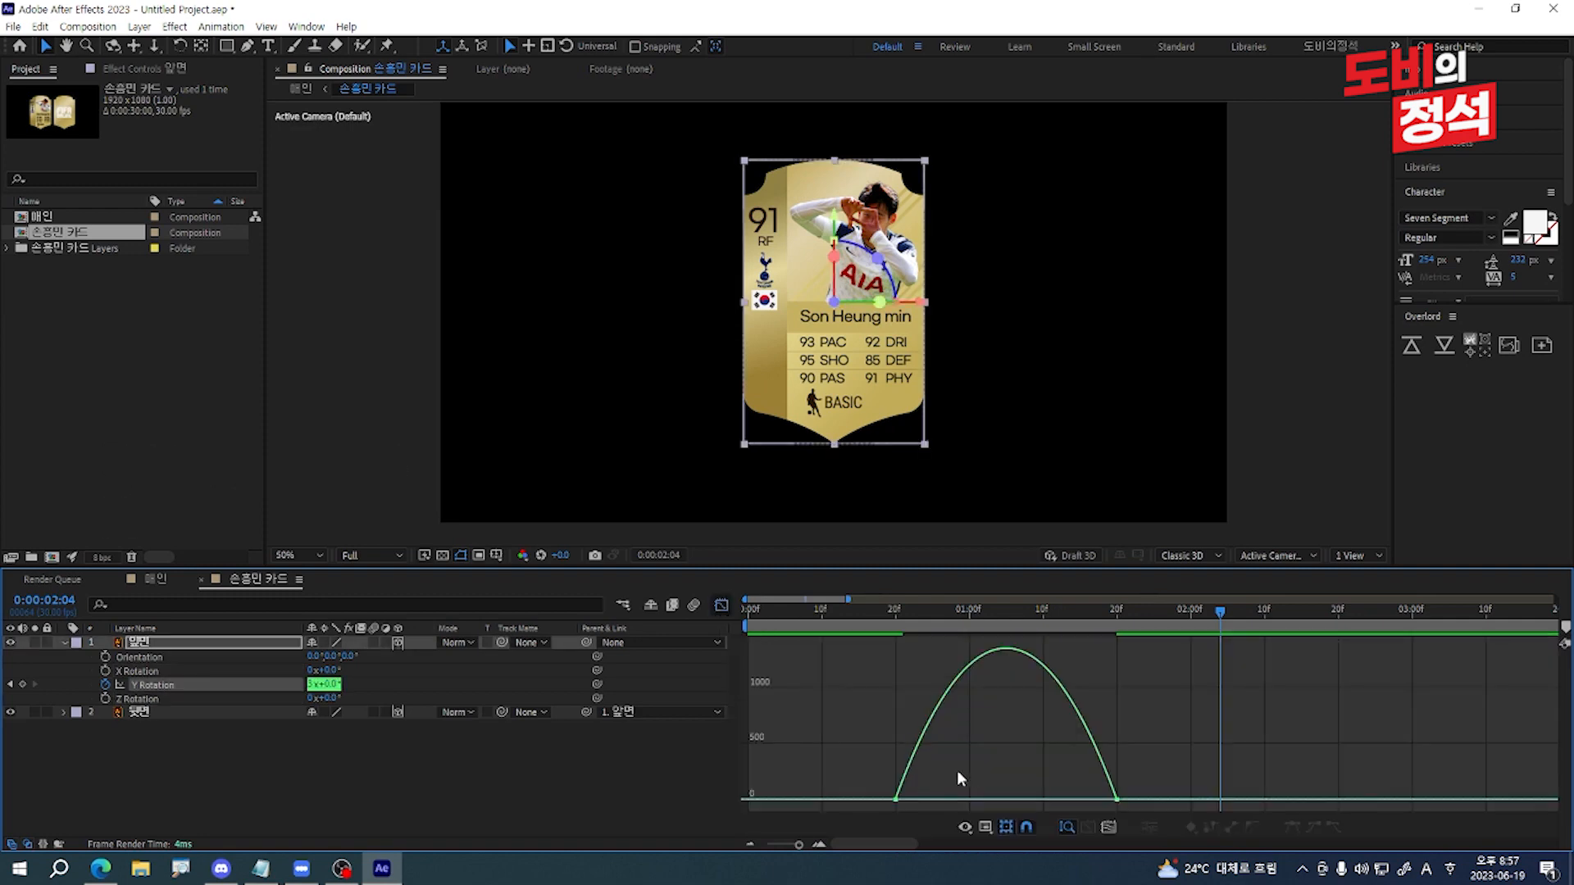
drag(934, 800, 970, 799)
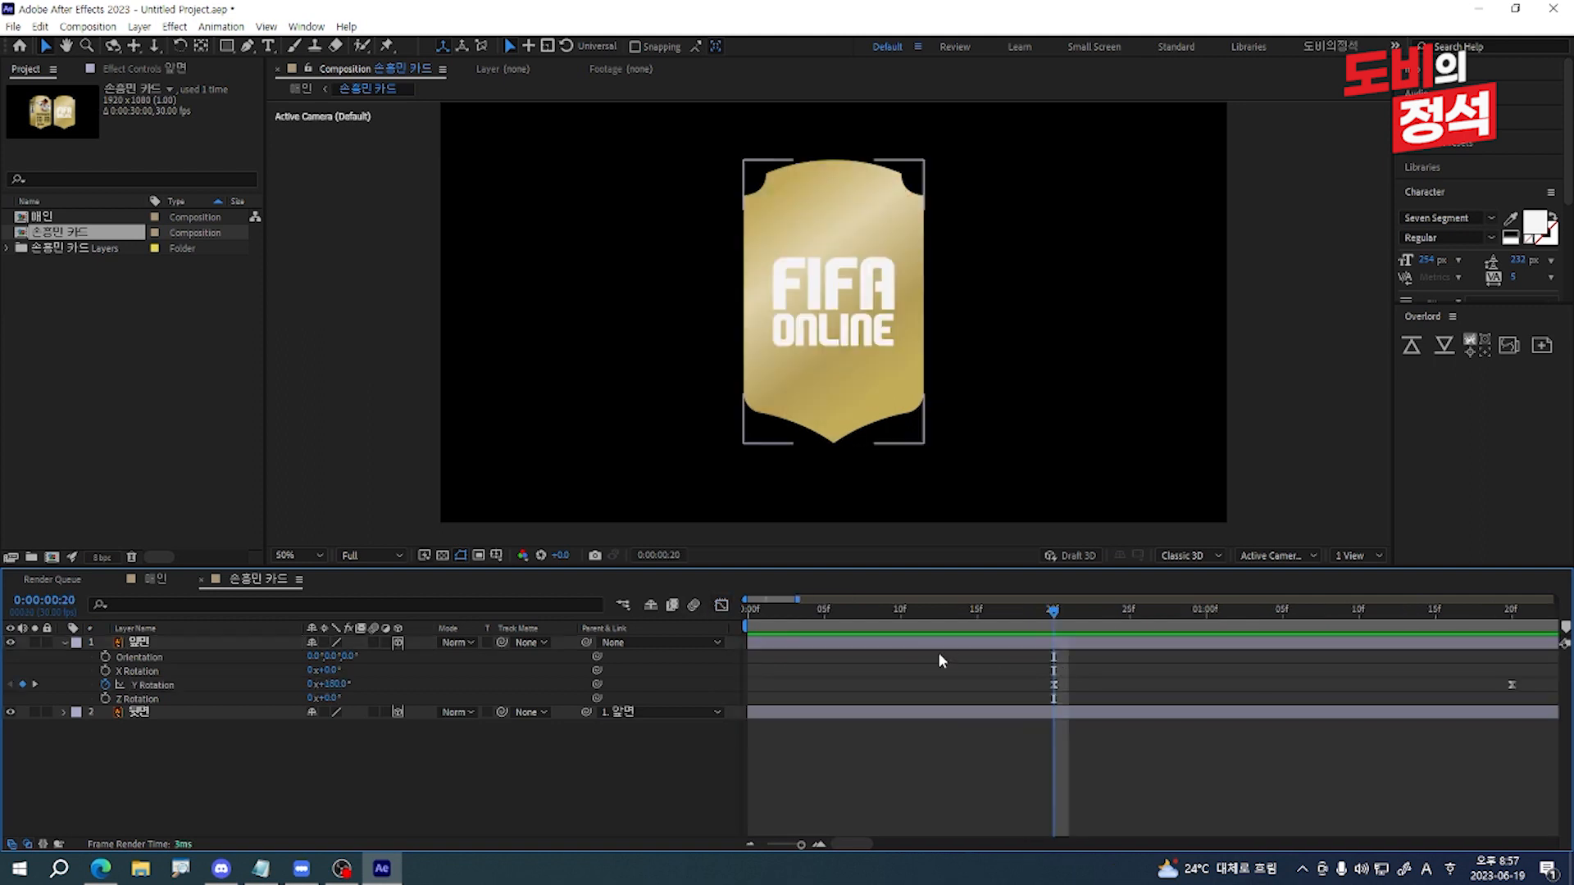
Step: Keyframe the front card's Position at 0:00:00:20, and at 0:00:00:00 move it below the frame to Y 1460
click(956, 642)
key(alt+shift+p)
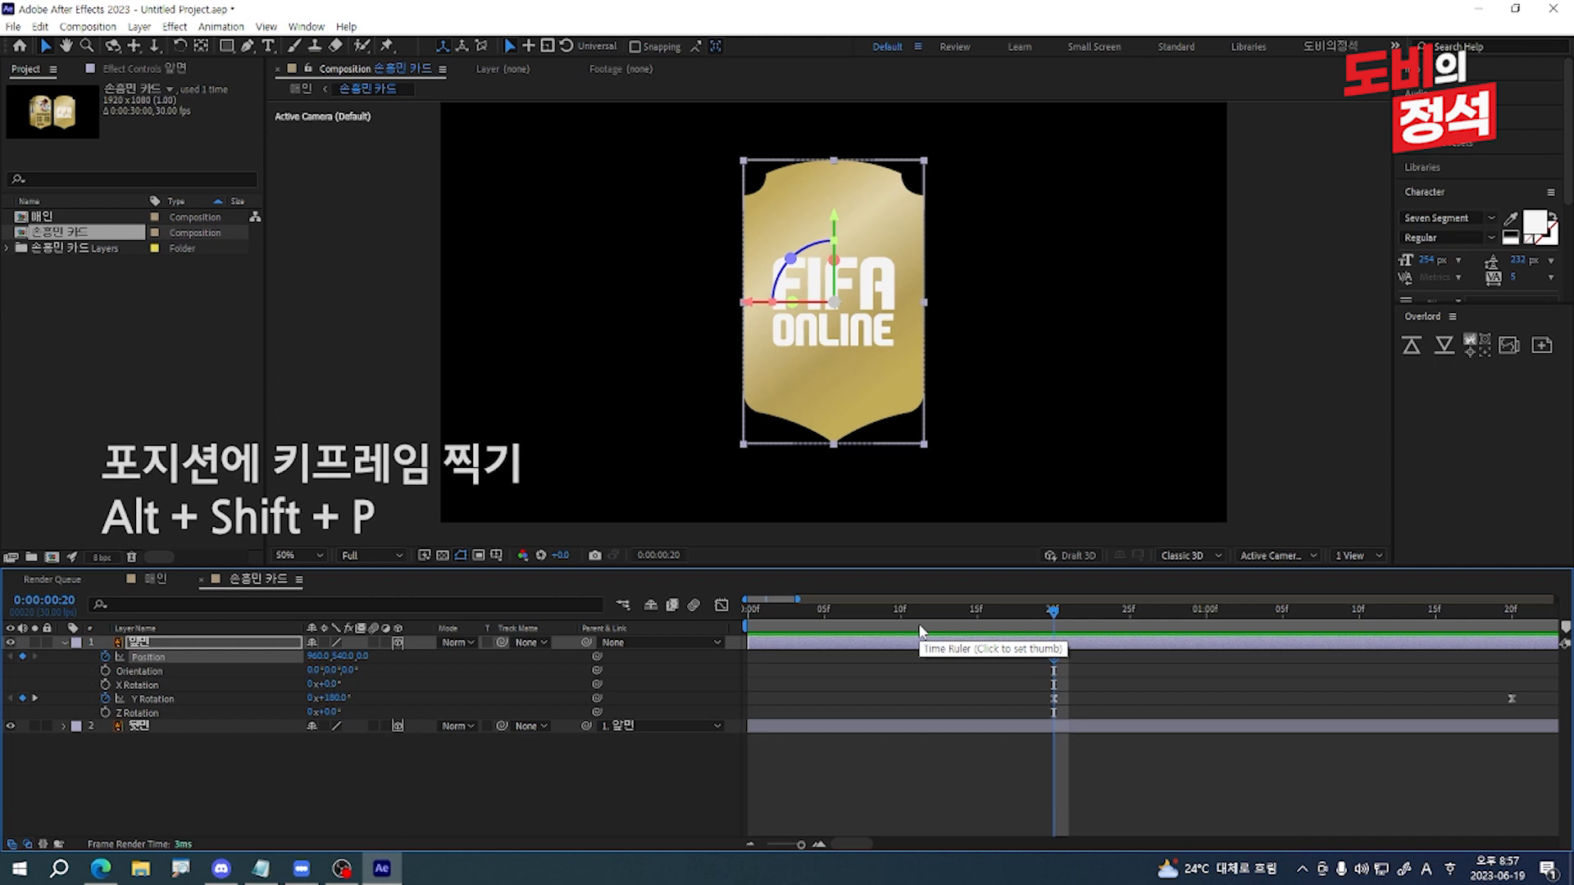
key(Home)
key(shift+Down)
key(shift+Down)
key(shift+Down)
key(shift+Down)
key(shift+Down)
key(shift+Down)
key(shift+Down)
key(shift+Down)
key(shift+Down)
key(shift+Down)
key(shift+Down)
key(shift+Down)
key(shift+Down)
key(shift+Down)
key(shift+Down)
key(shift+Down)
key(shift+Down)
key(shift+Down)
key(shift+Down)
key(shift+Down)
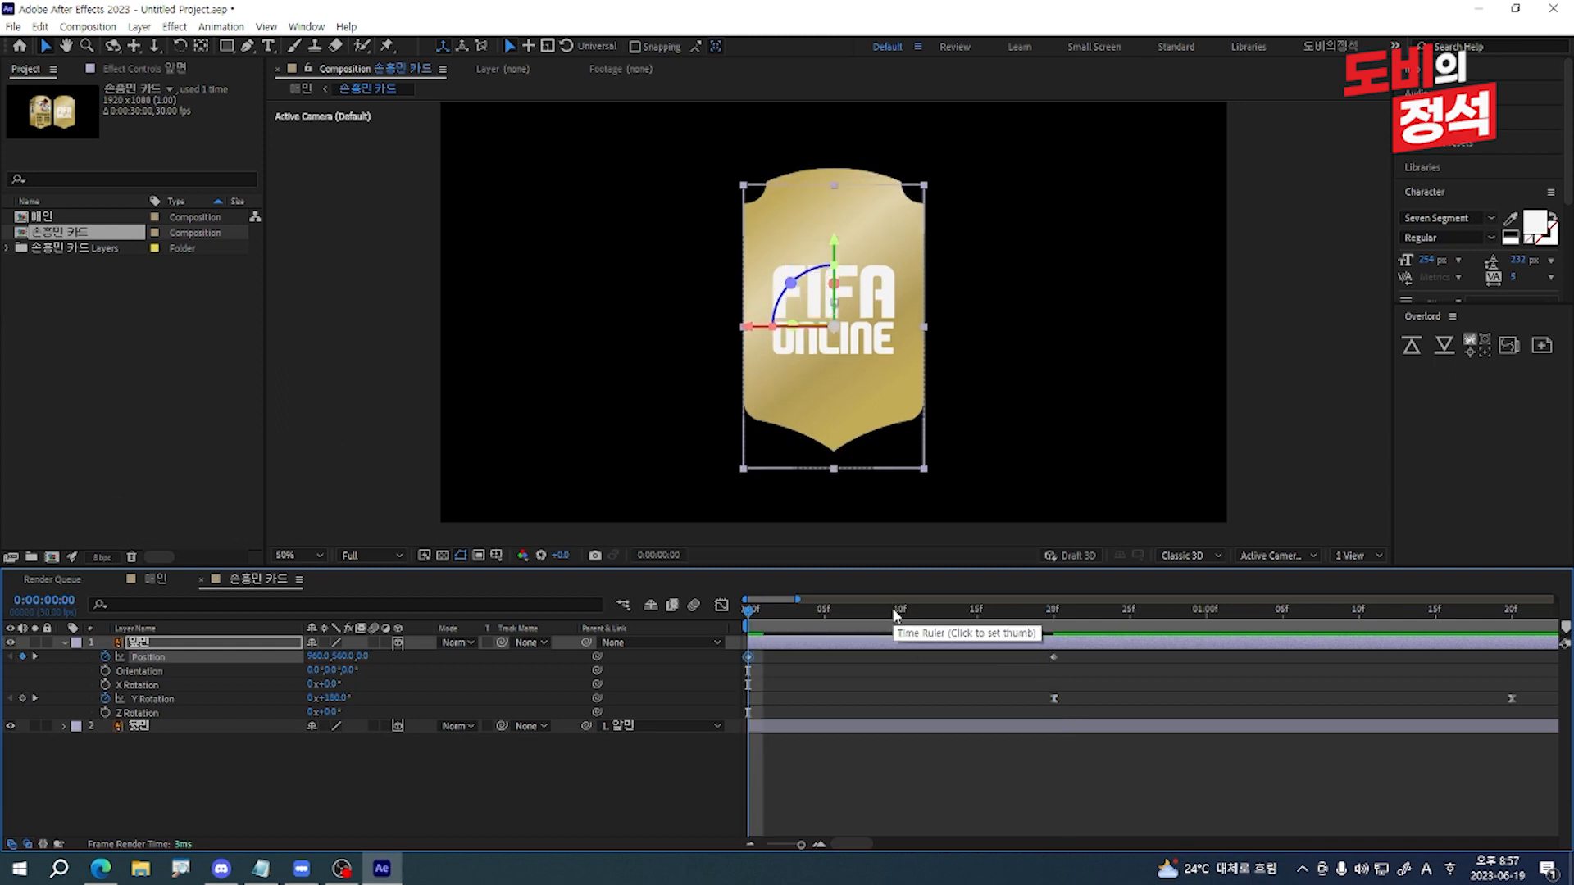
key(shift+Down)
key(shift+Down)
key(shift+Down)
key(shift+Down)
key(shift+Down)
key(shift+Down)
key(shift+Down)
key(shift+Down)
key(shift+Down)
key(shift+Down)
click(902, 773)
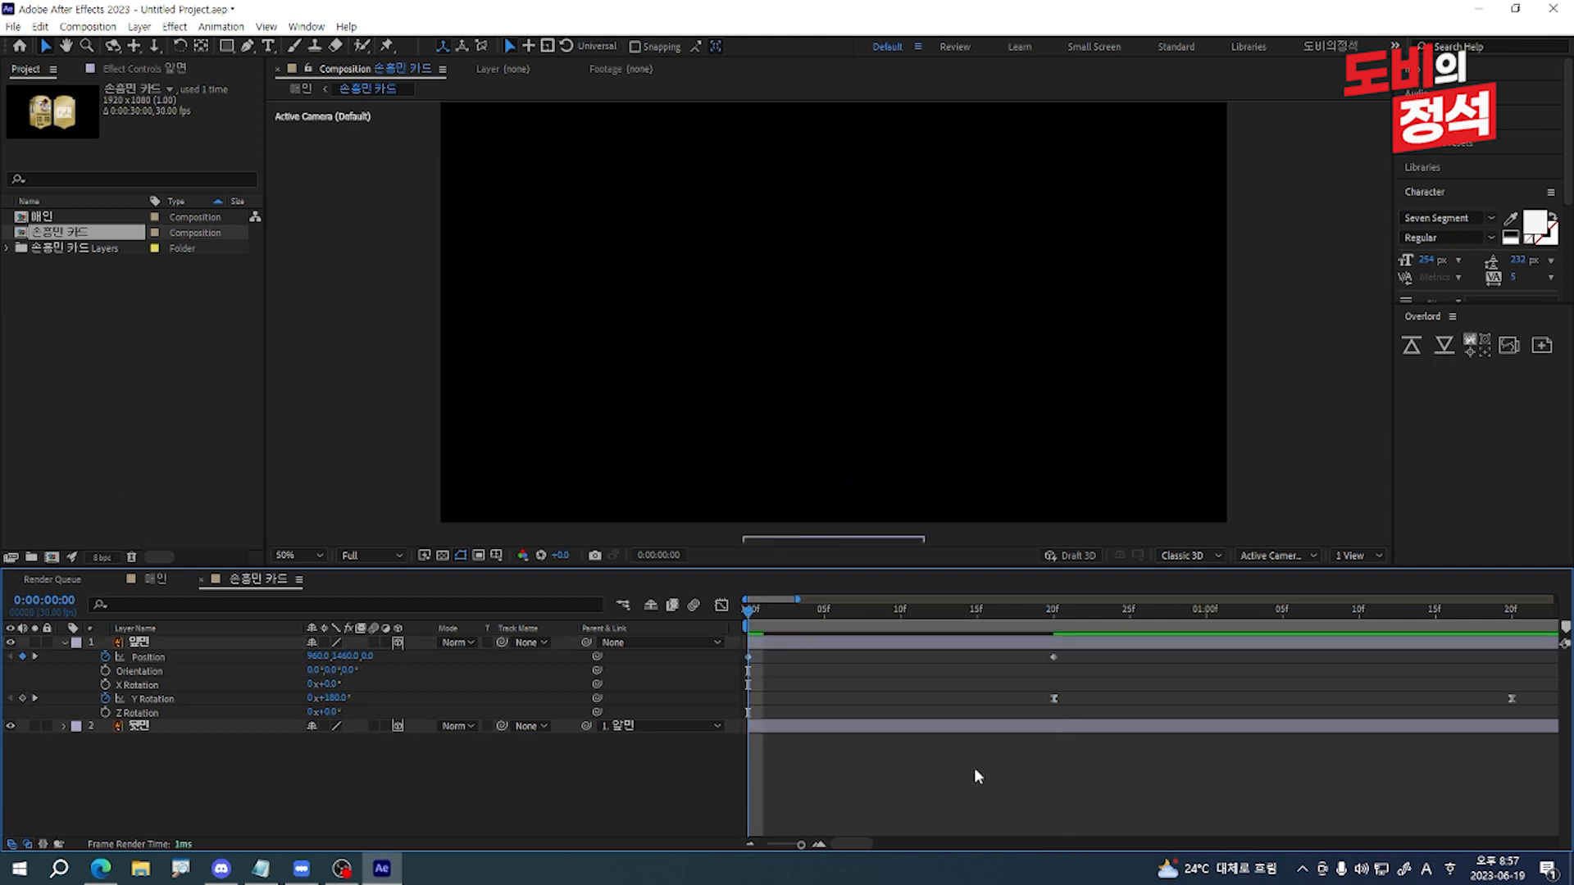
Step: Apply Easy Ease to the front card's two Position keyframes and lengthen the first keyframe's ease-out in the graph editor
key(space)
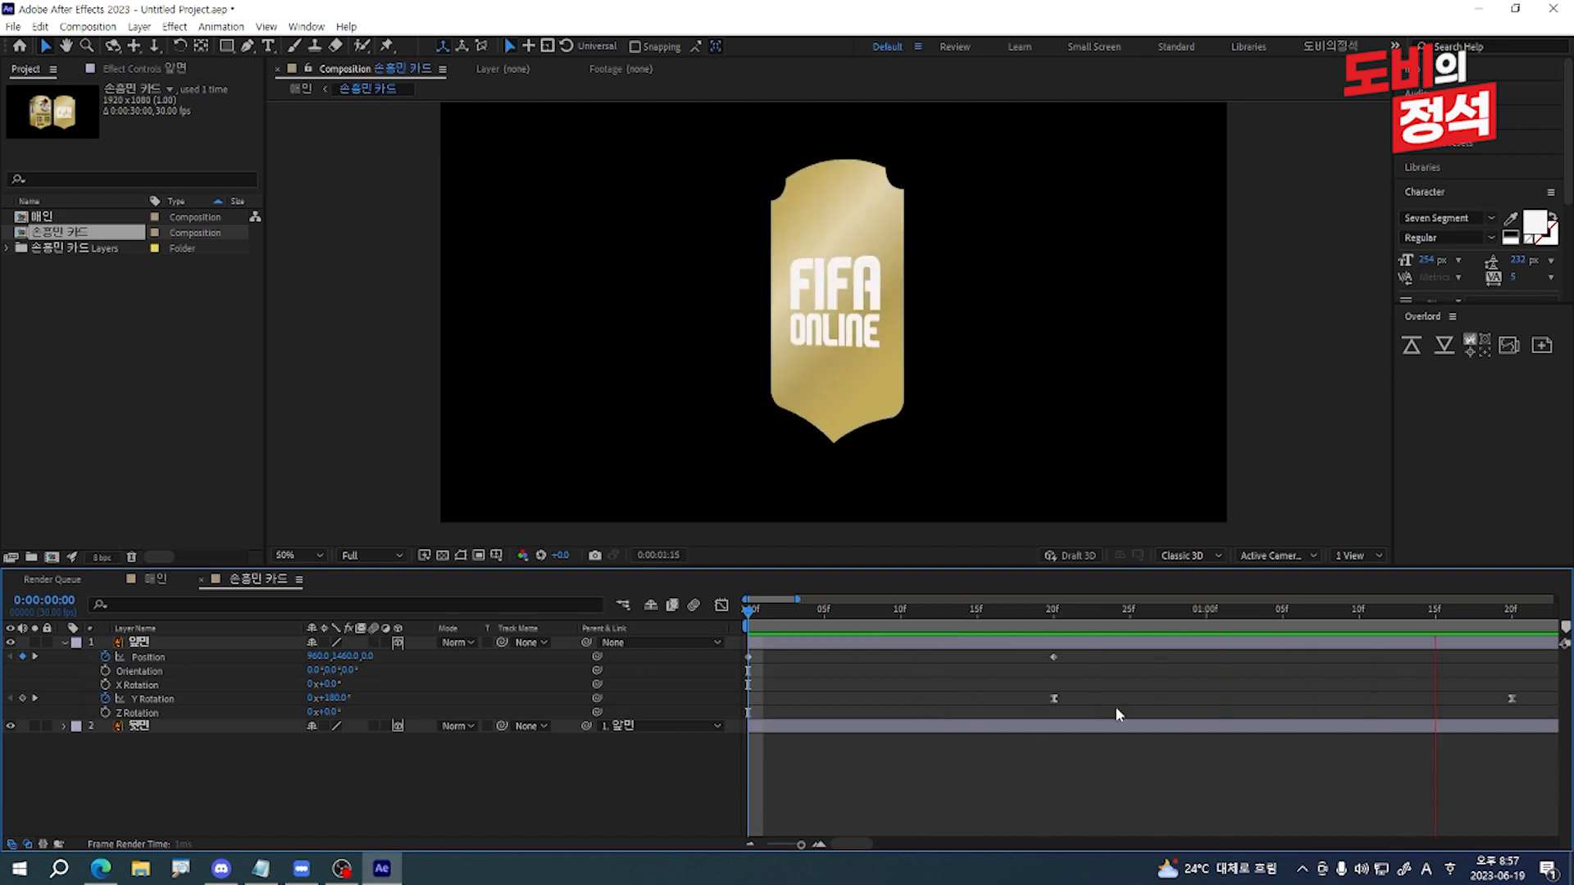
key(space)
key(minus)
key(minus)
drag(896, 673, 742, 652)
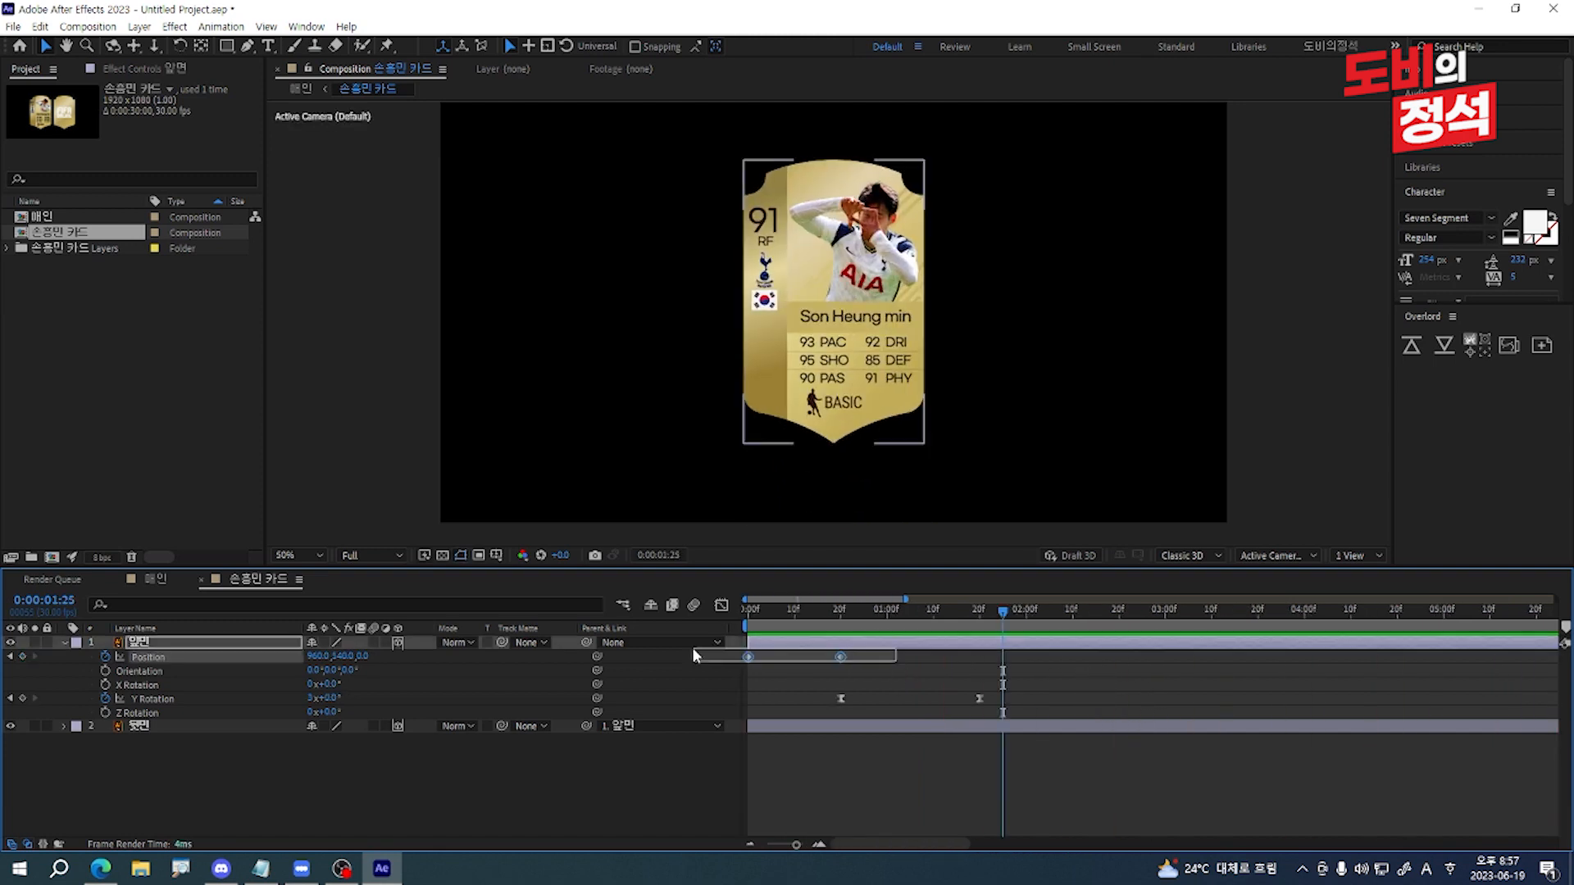
key(F9)
click(721, 605)
drag(778, 799, 824, 799)
click(721, 605)
Step: Play back the animation from the start to check the card's eased rise and spin
key(Home)
key(space)
click(890, 475)
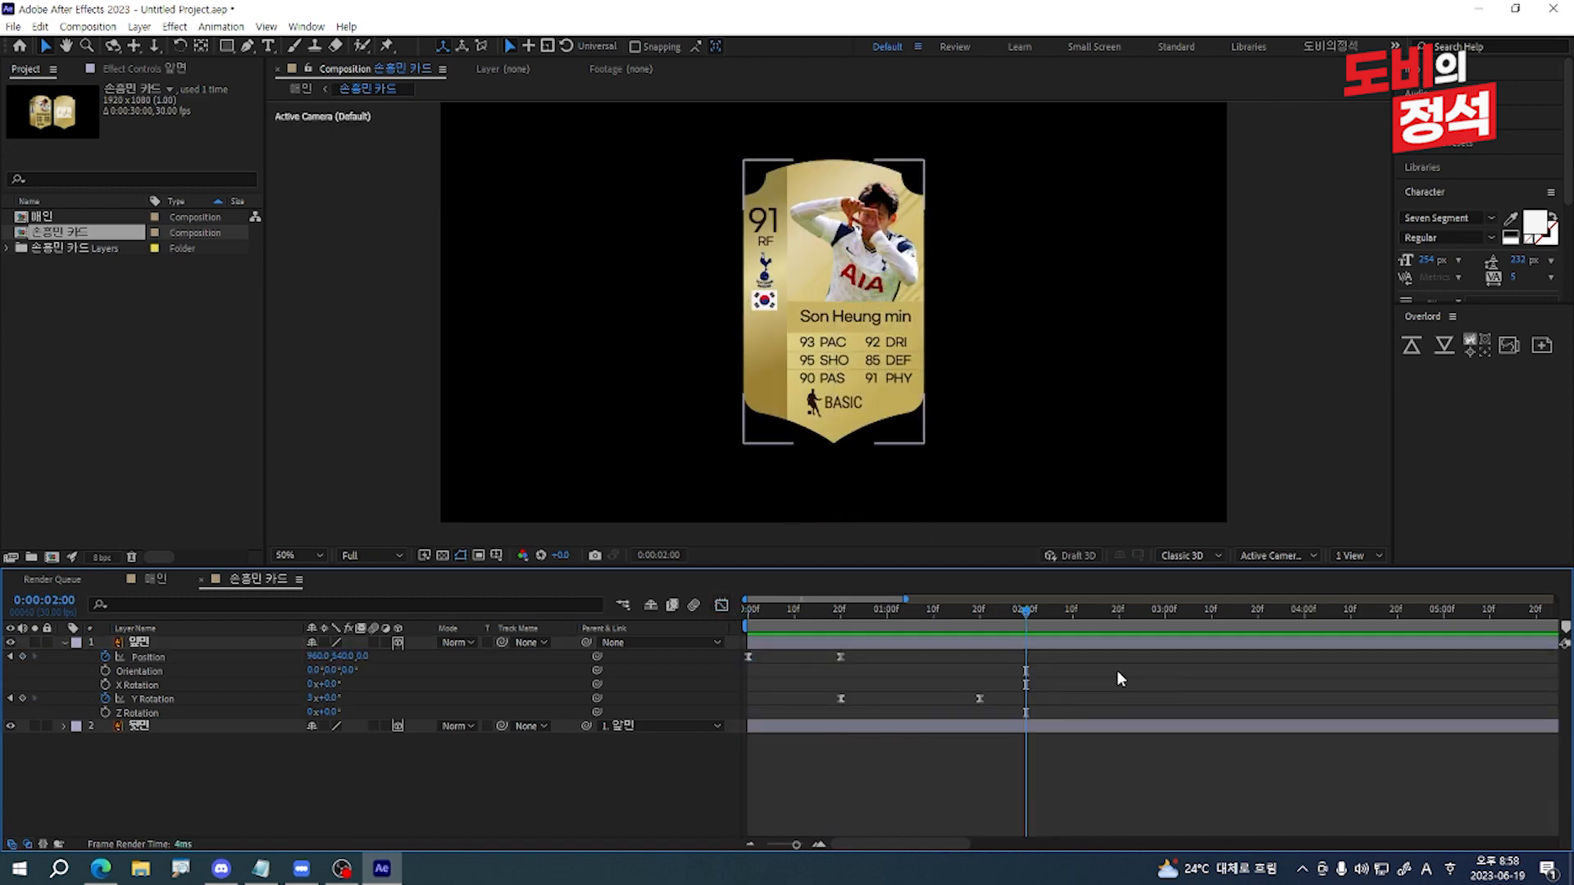
Step: At 0:00:01:20, collapse the card layers' properties and create a black 1920 x 1080 solid named 불꽃
drag(1026, 611, 980, 611)
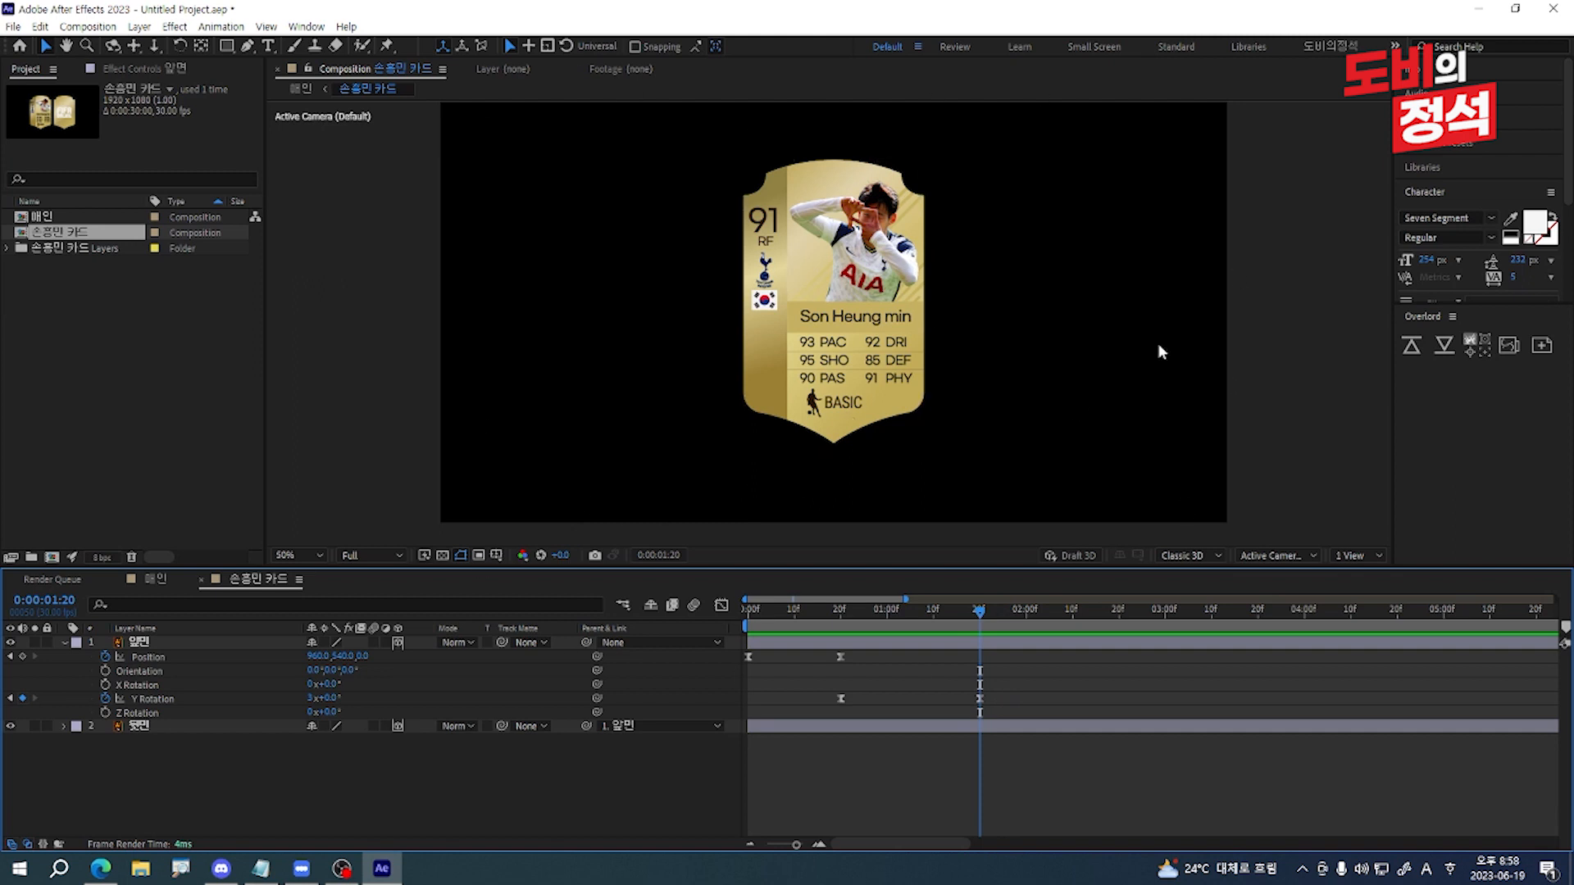
key(u)
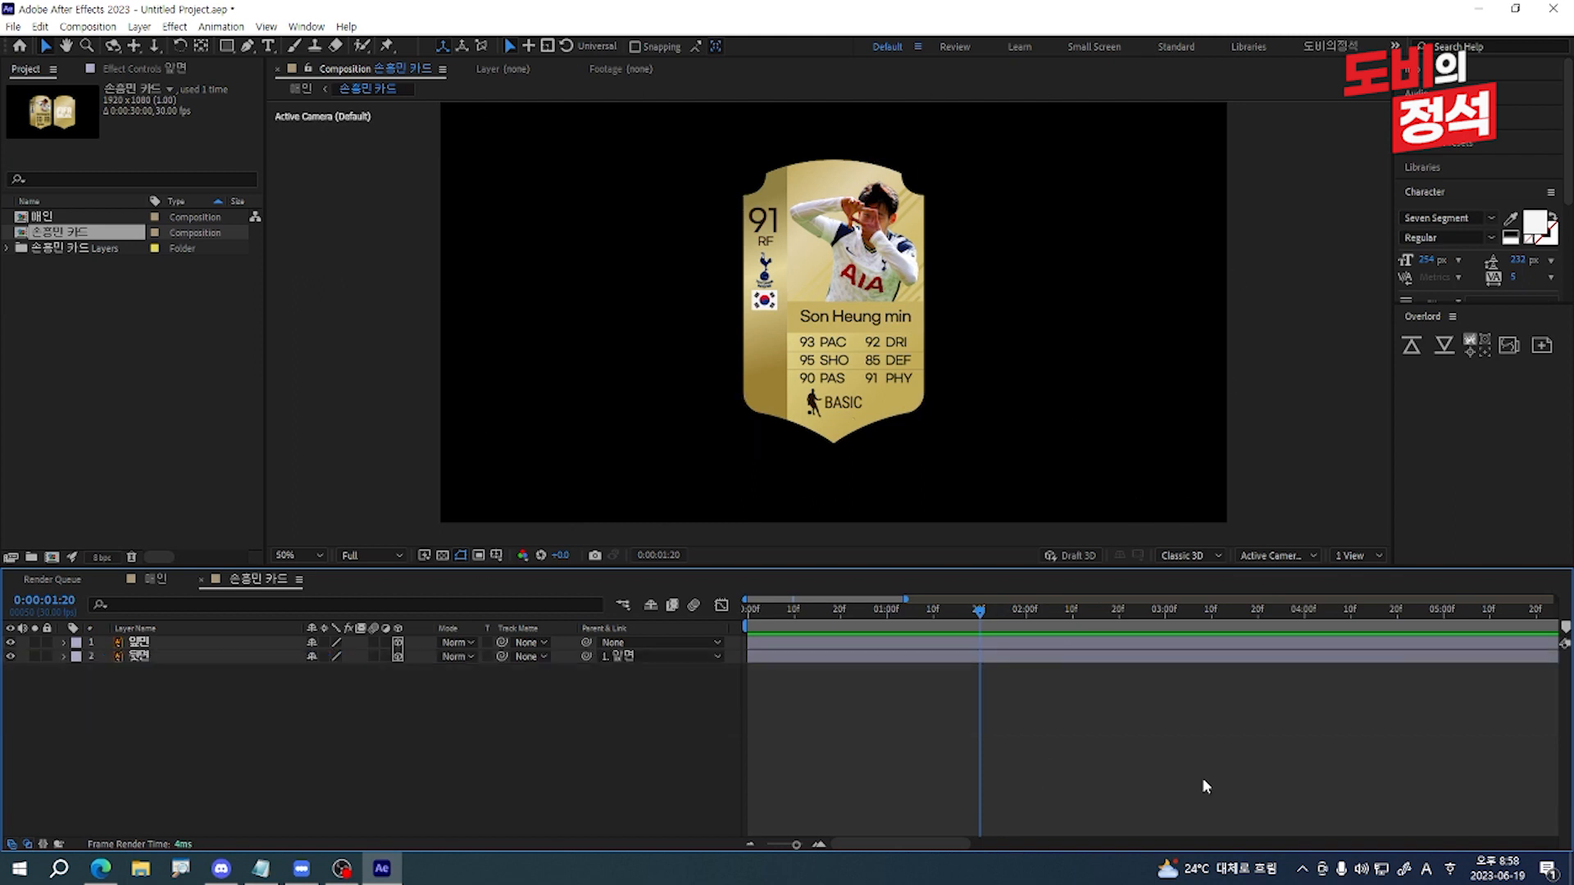
key(ctrl+y)
text(분꾼)
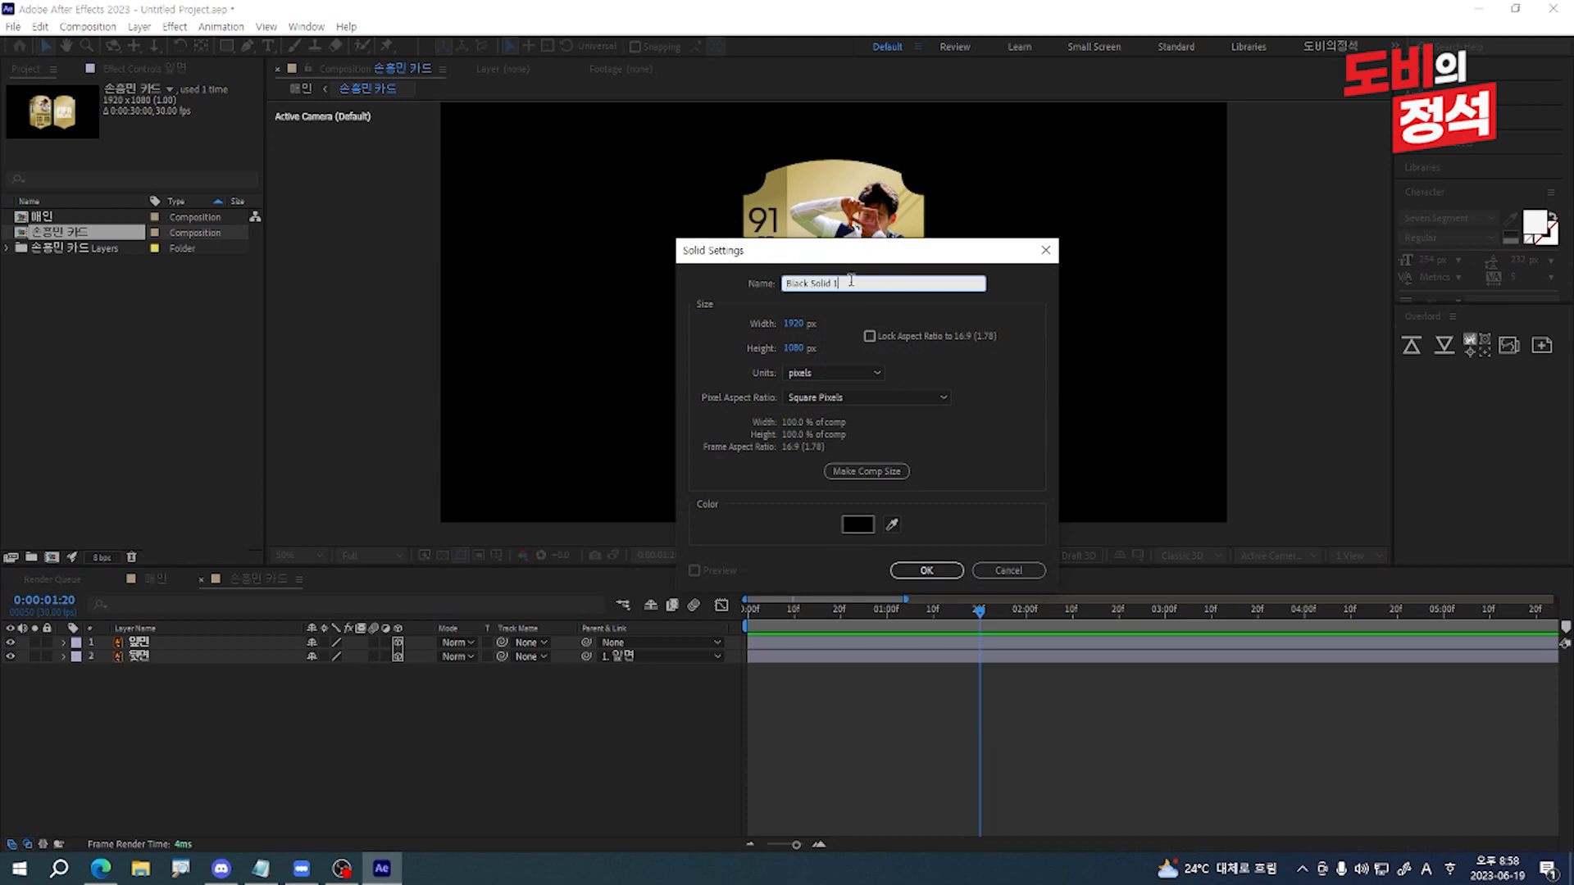
key(Return)
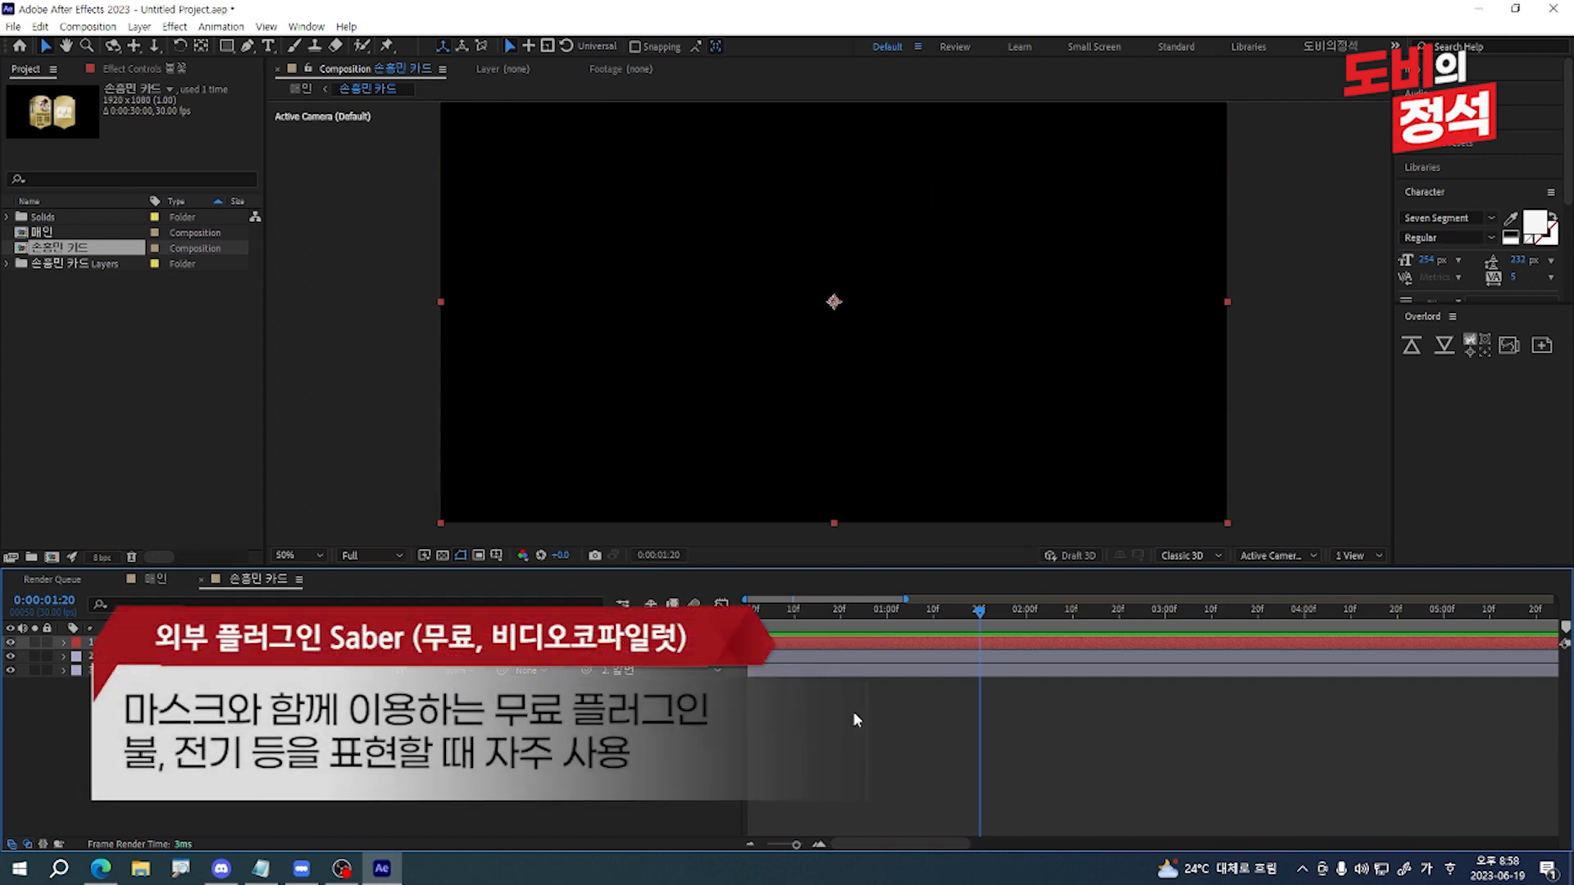
Step: Set the 불꽃 solid's opacity to 50% and draw an open curved mask from above the card's upper-right corner to its left side
click(247, 46)
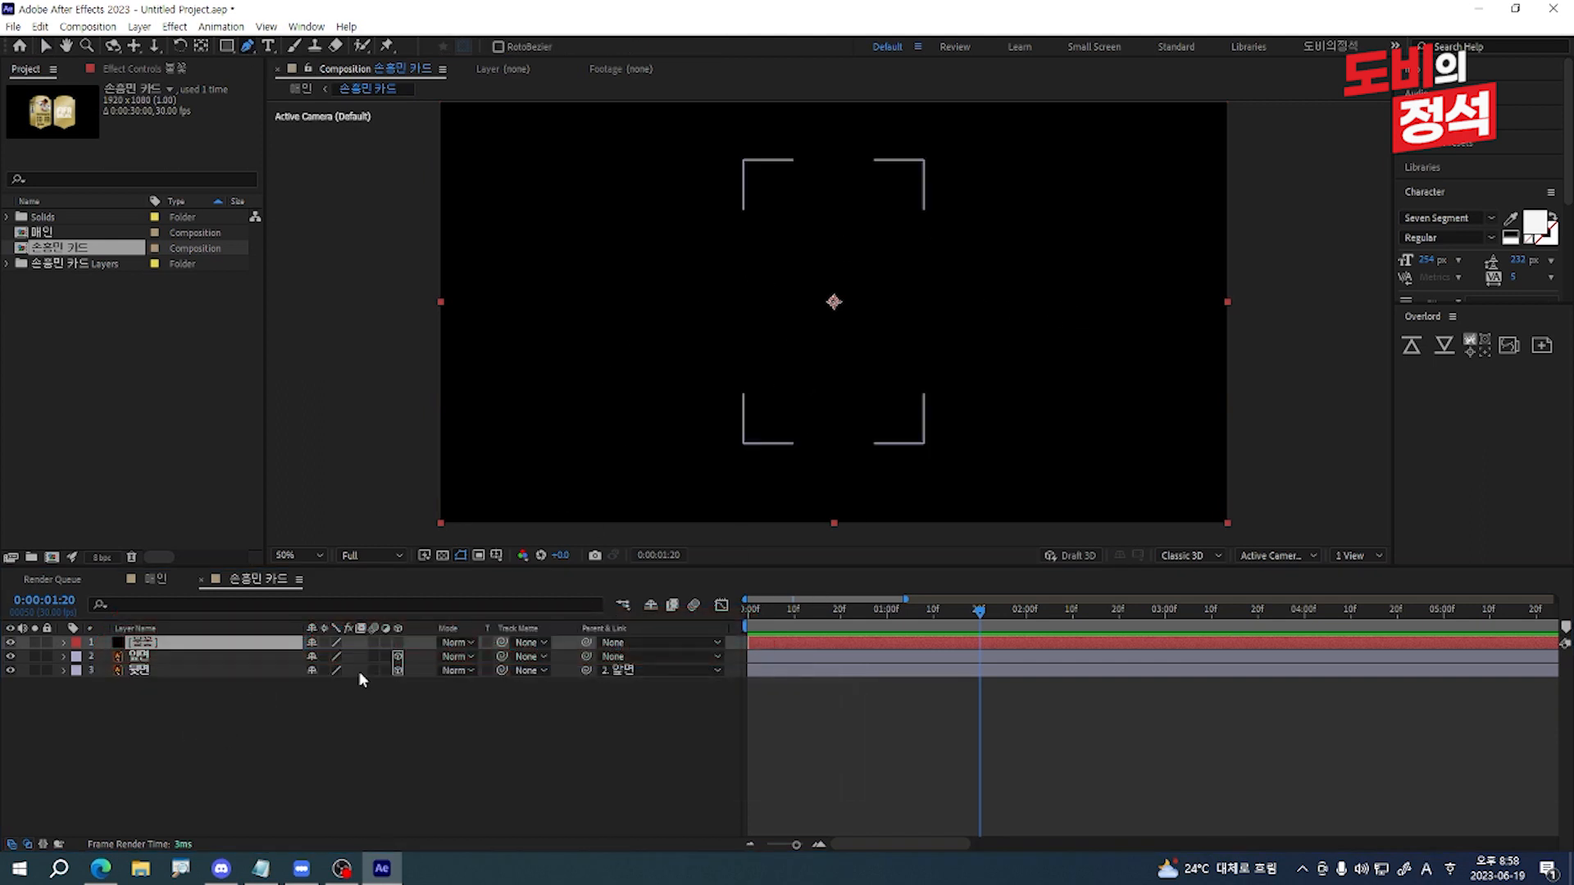
key(t)
click(309, 655)
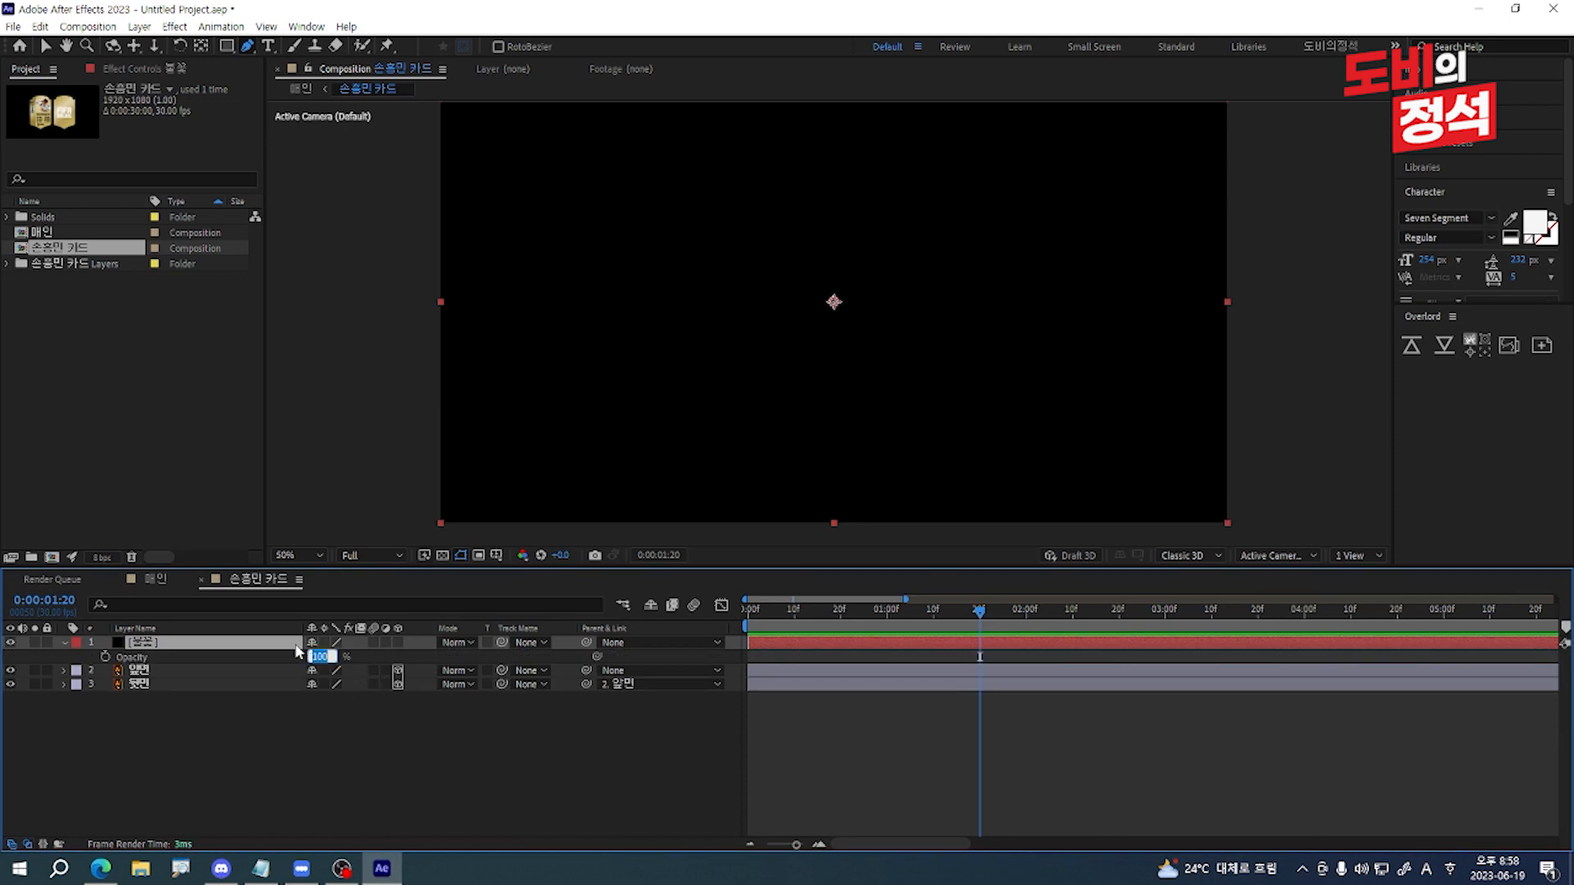
text(50)
key(Return)
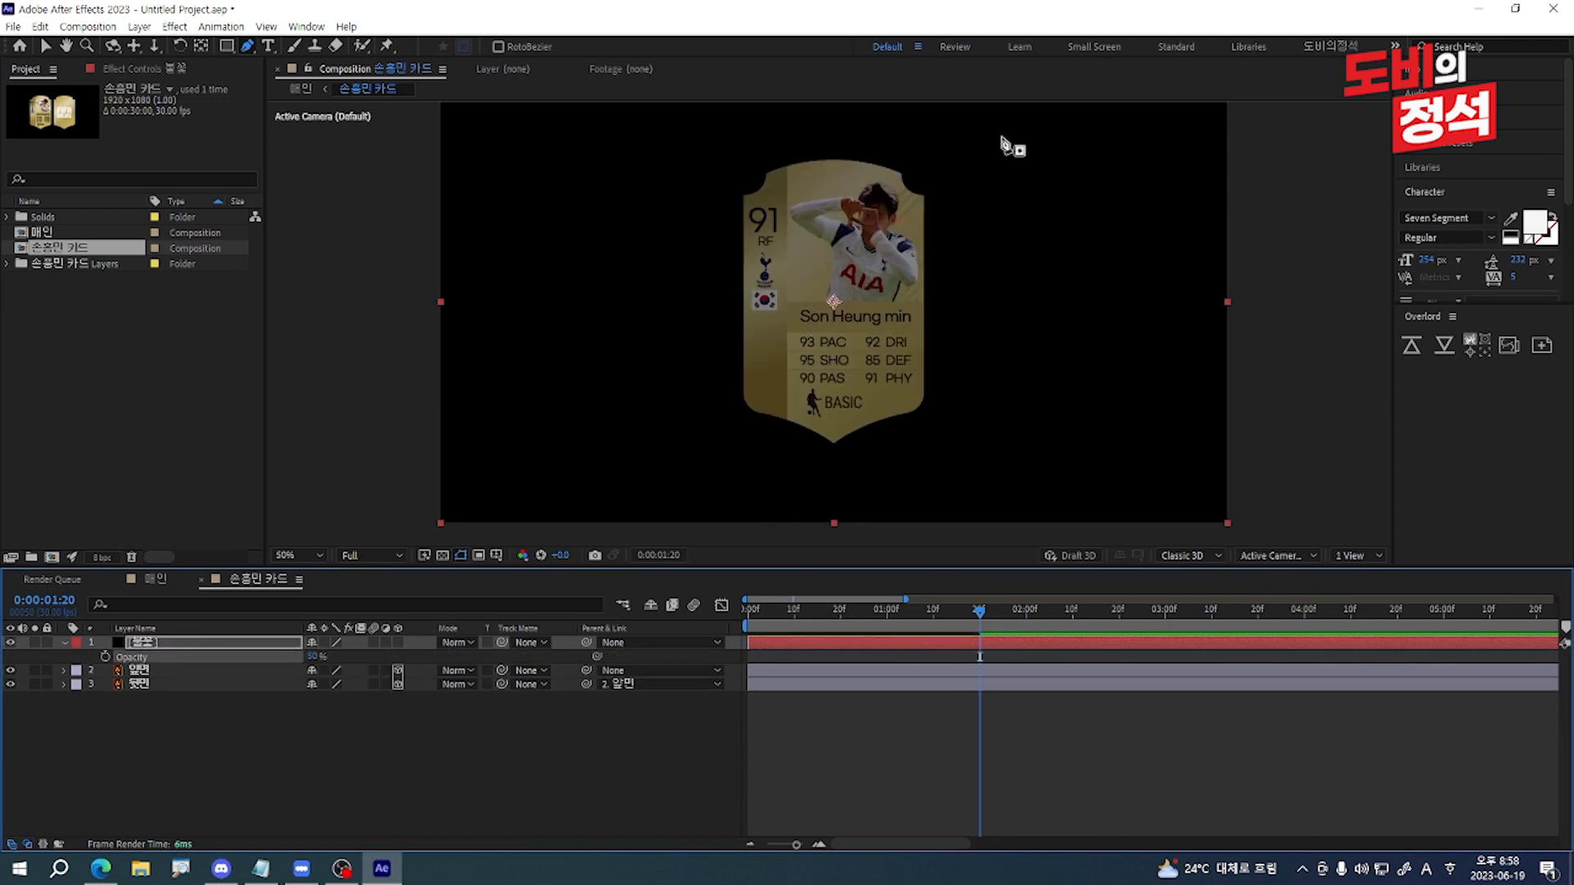
click(973, 132)
click(679, 350)
drag(681, 389, 680, 542)
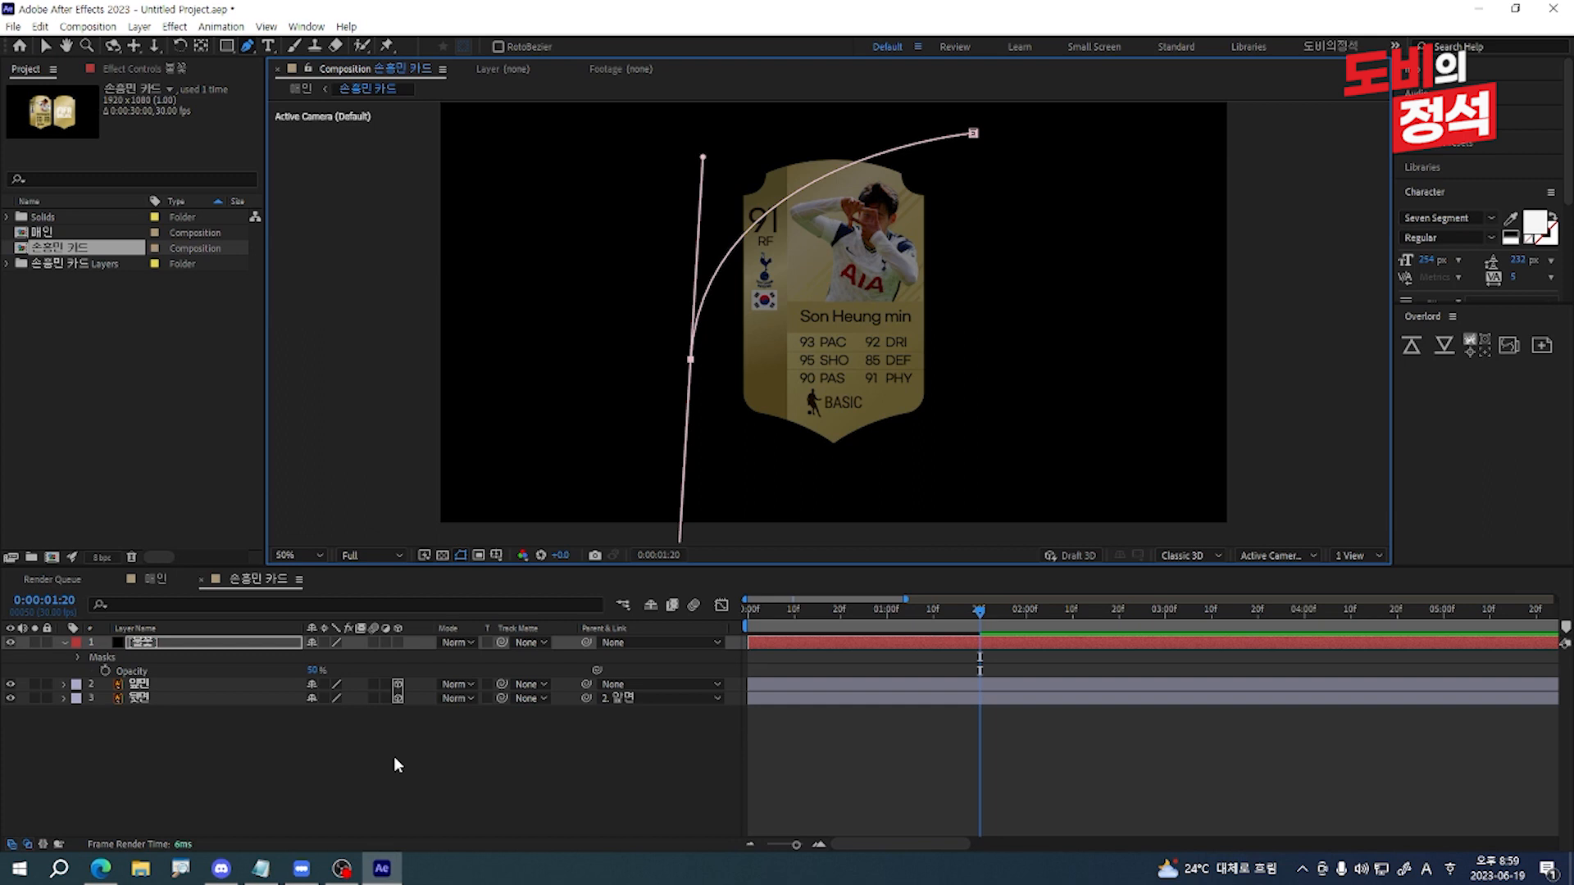
Step: Apply the Saber effect to the 불꽃 solid and set the layer's opacity to 100%
key(ctrl+space)
text(saber)
key(Return)
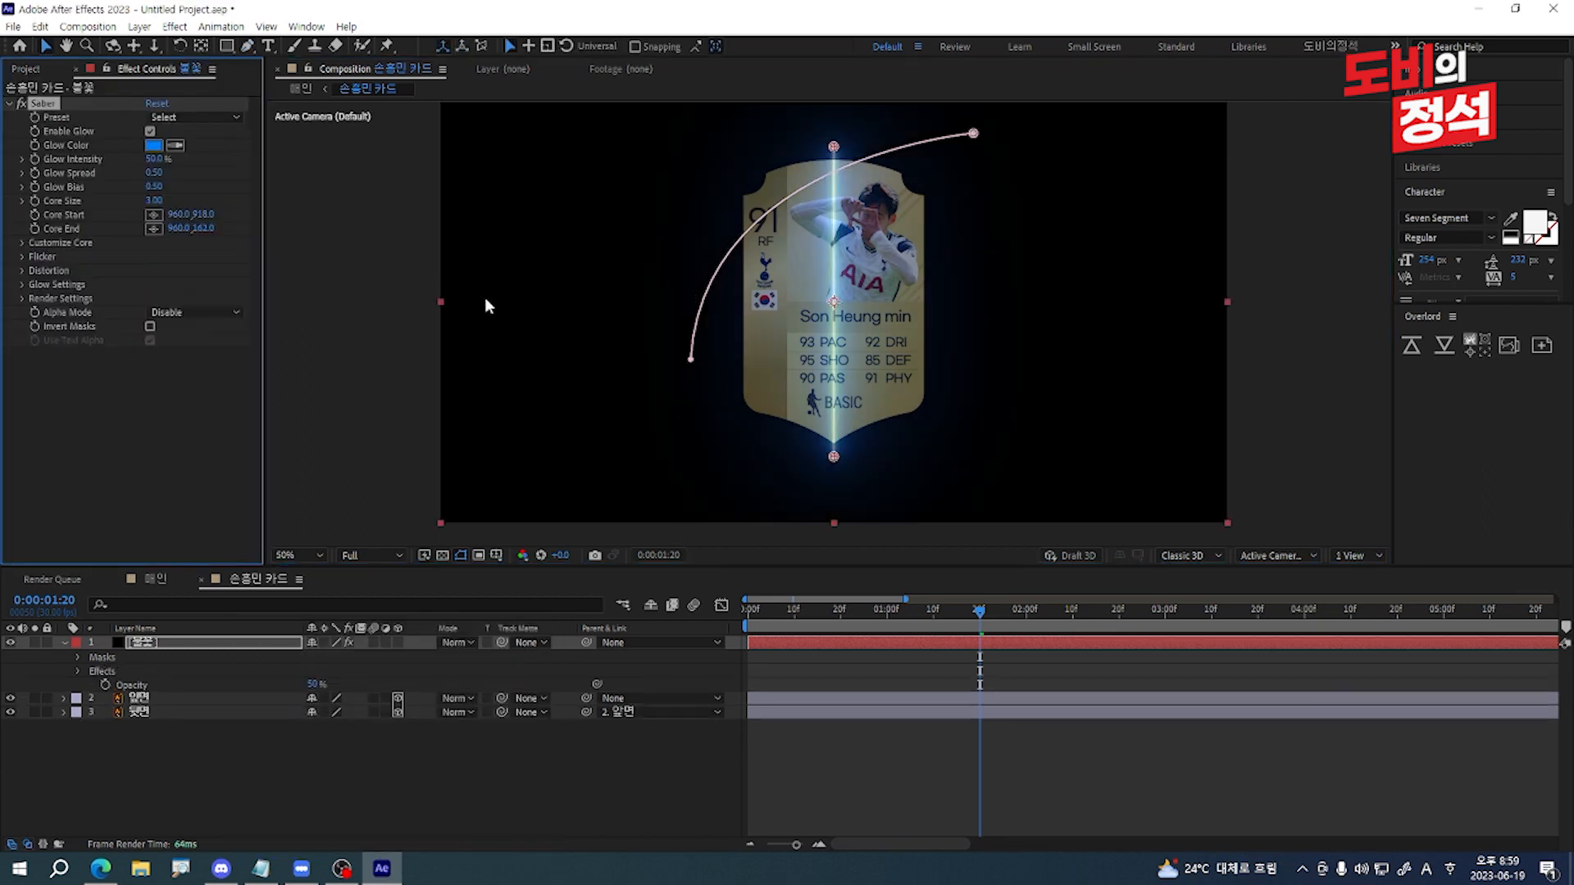
click(132, 685)
click(313, 684)
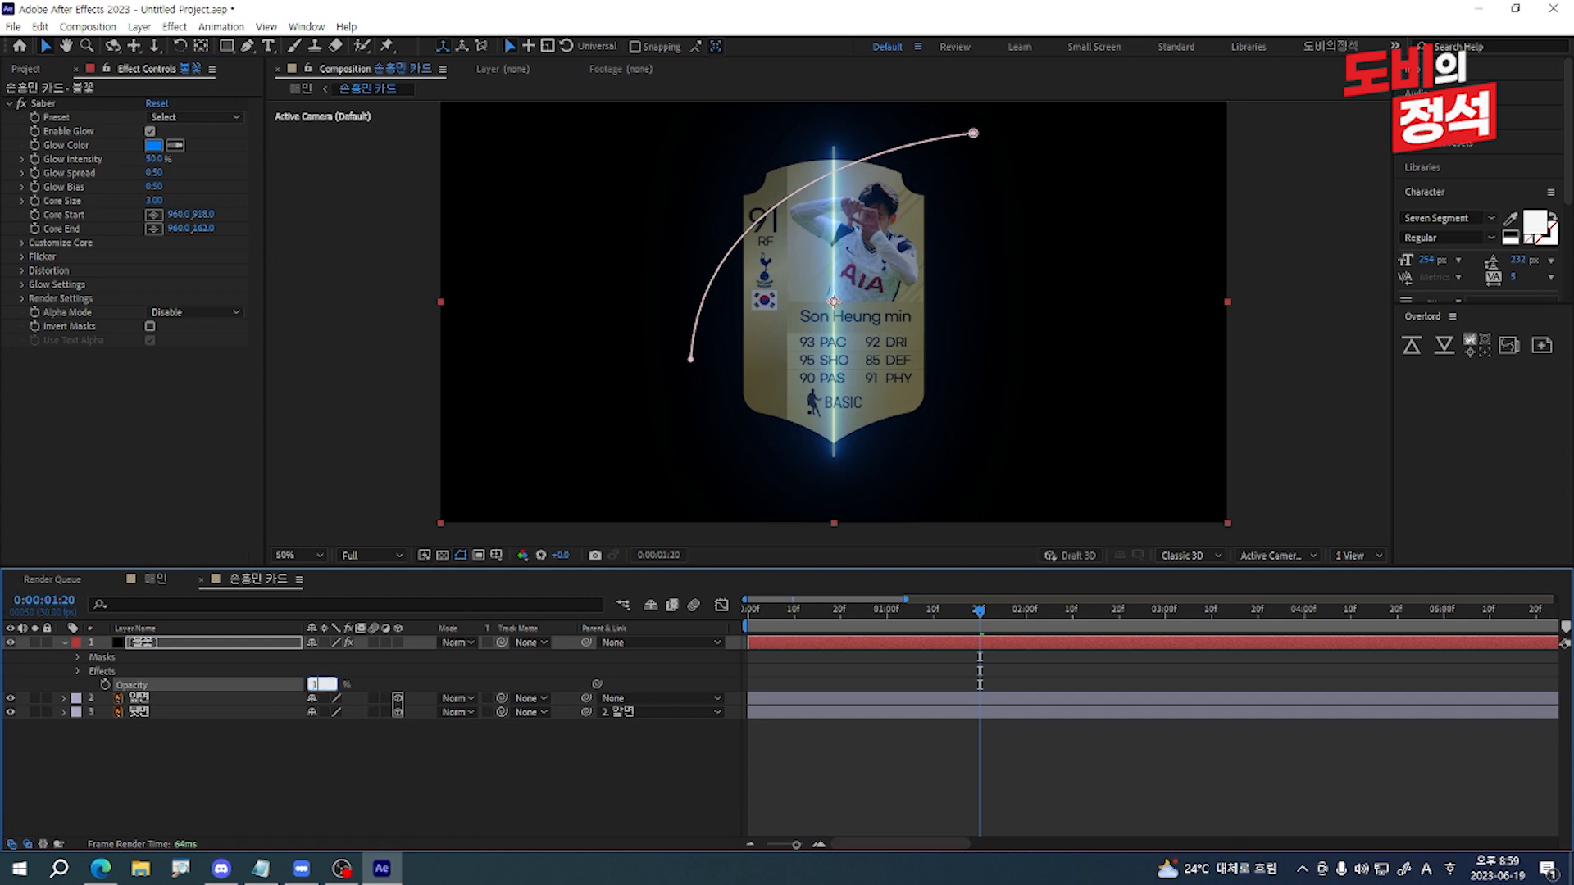
key(Return)
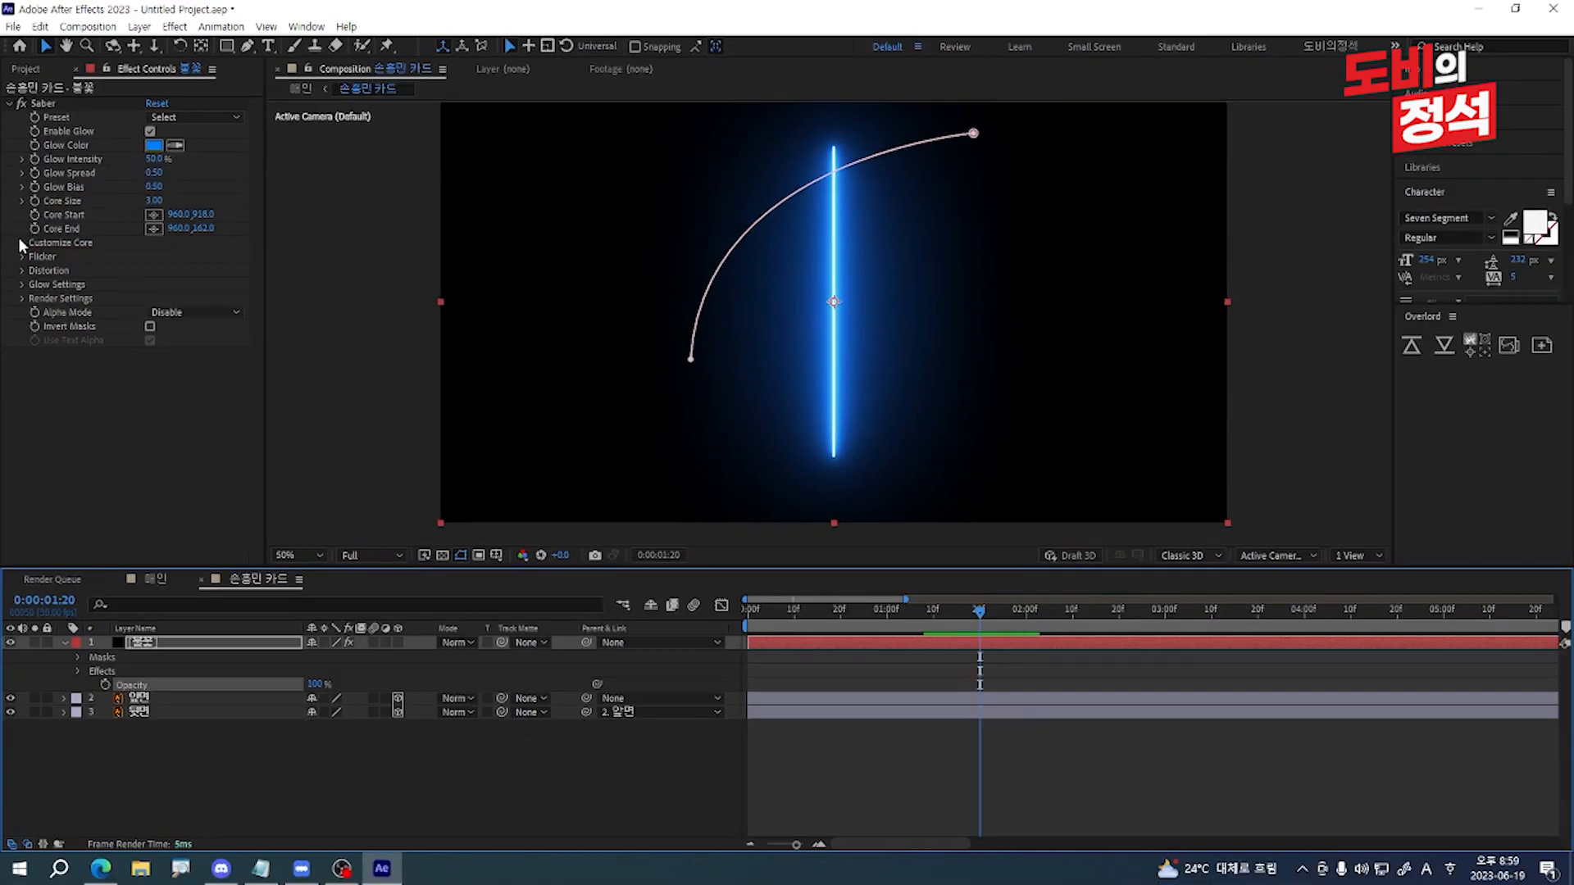
Step: Set Saber's core type to Layer Masks and its preset to Burning
click(43, 268)
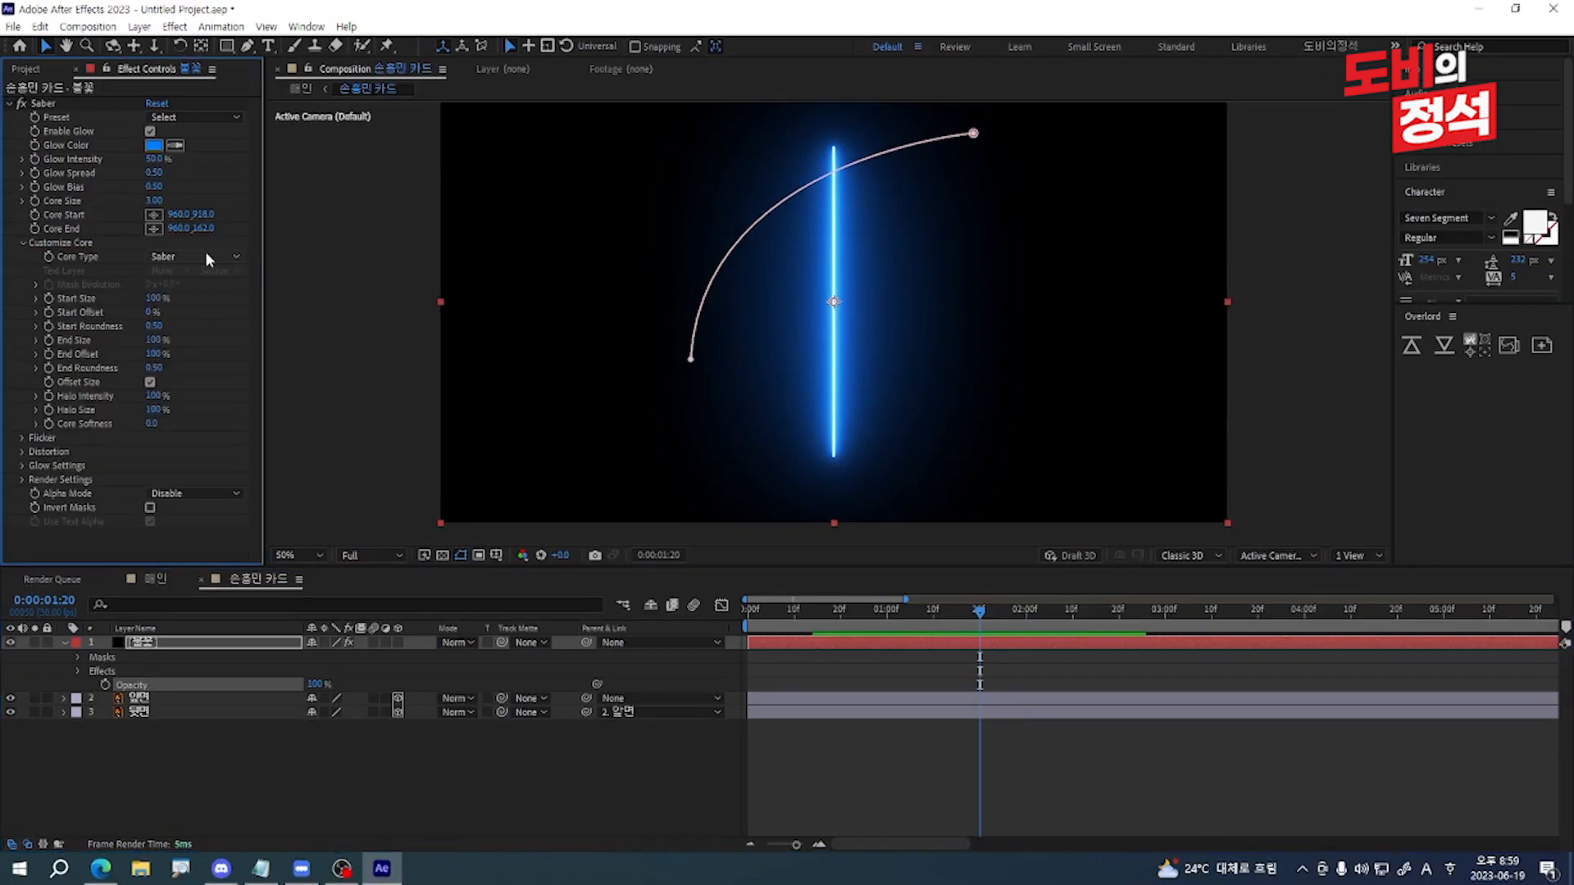
click(208, 260)
click(220, 296)
click(1016, 717)
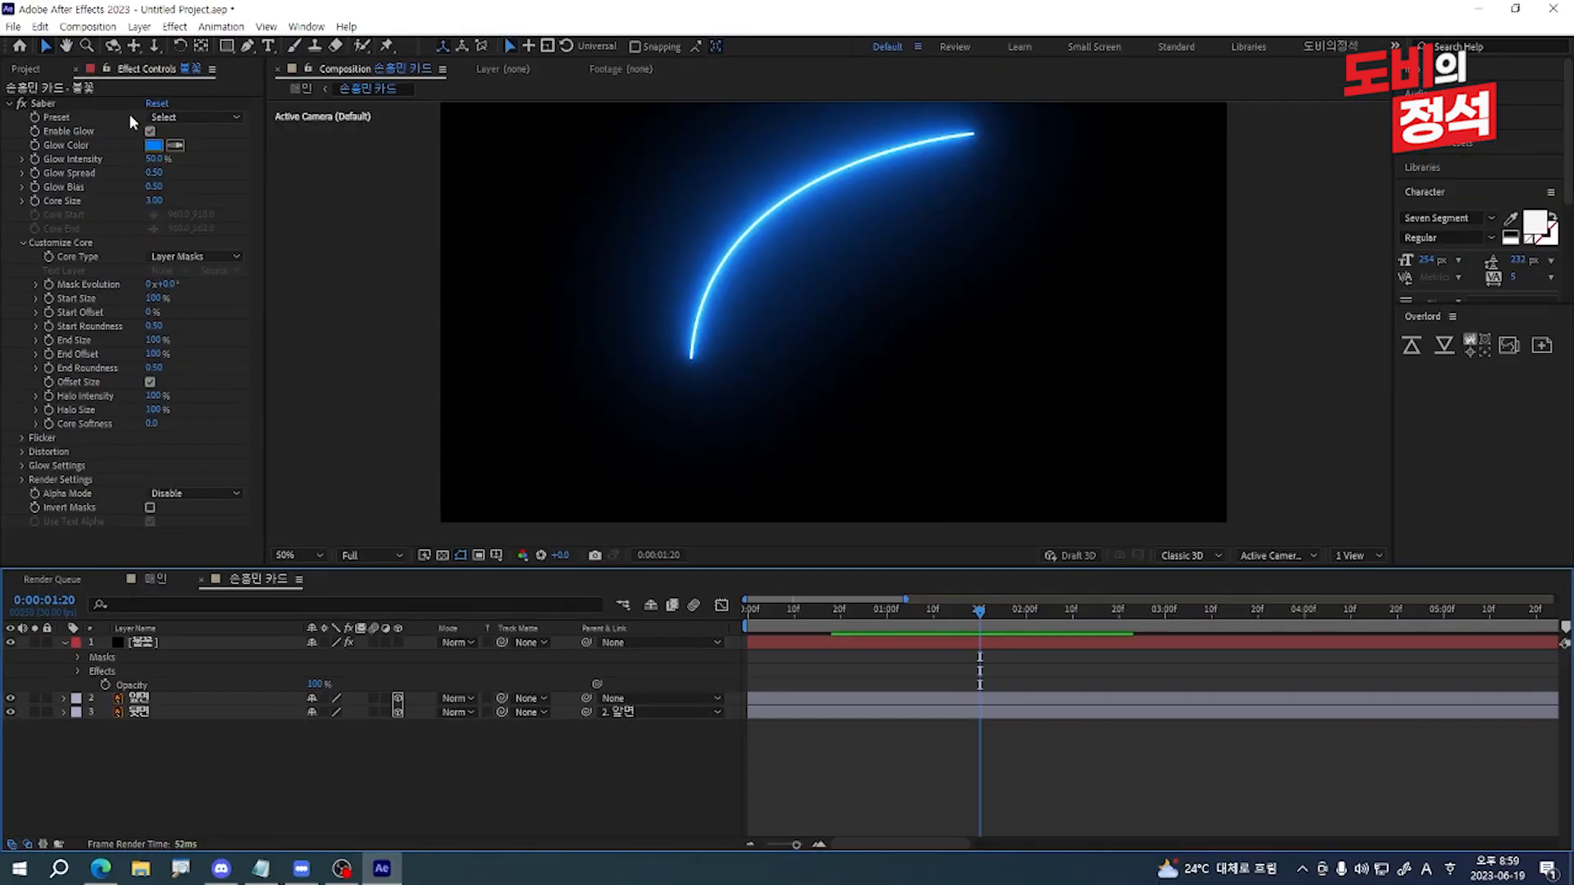
click(173, 117)
click(905, 659)
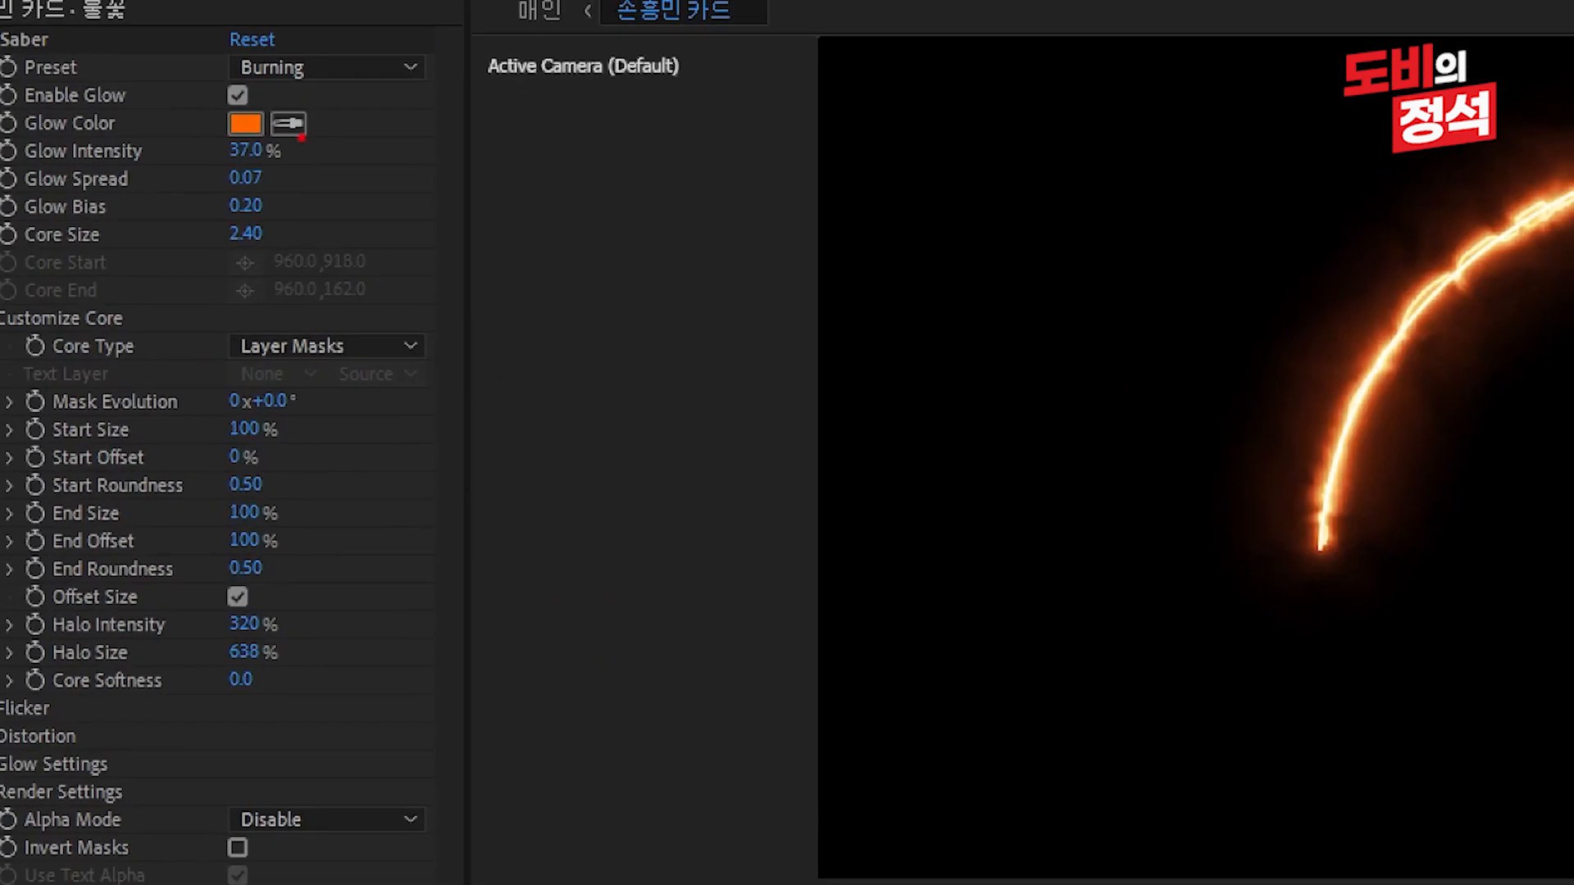
mouse_move(301, 137)
mouse_down()
mouse_move(350, 182)
mouse_move(260, 252)
mouse_move(209, 236)
mouse_move(231, 133)
mouse_move(305, 130)
mouse_up()
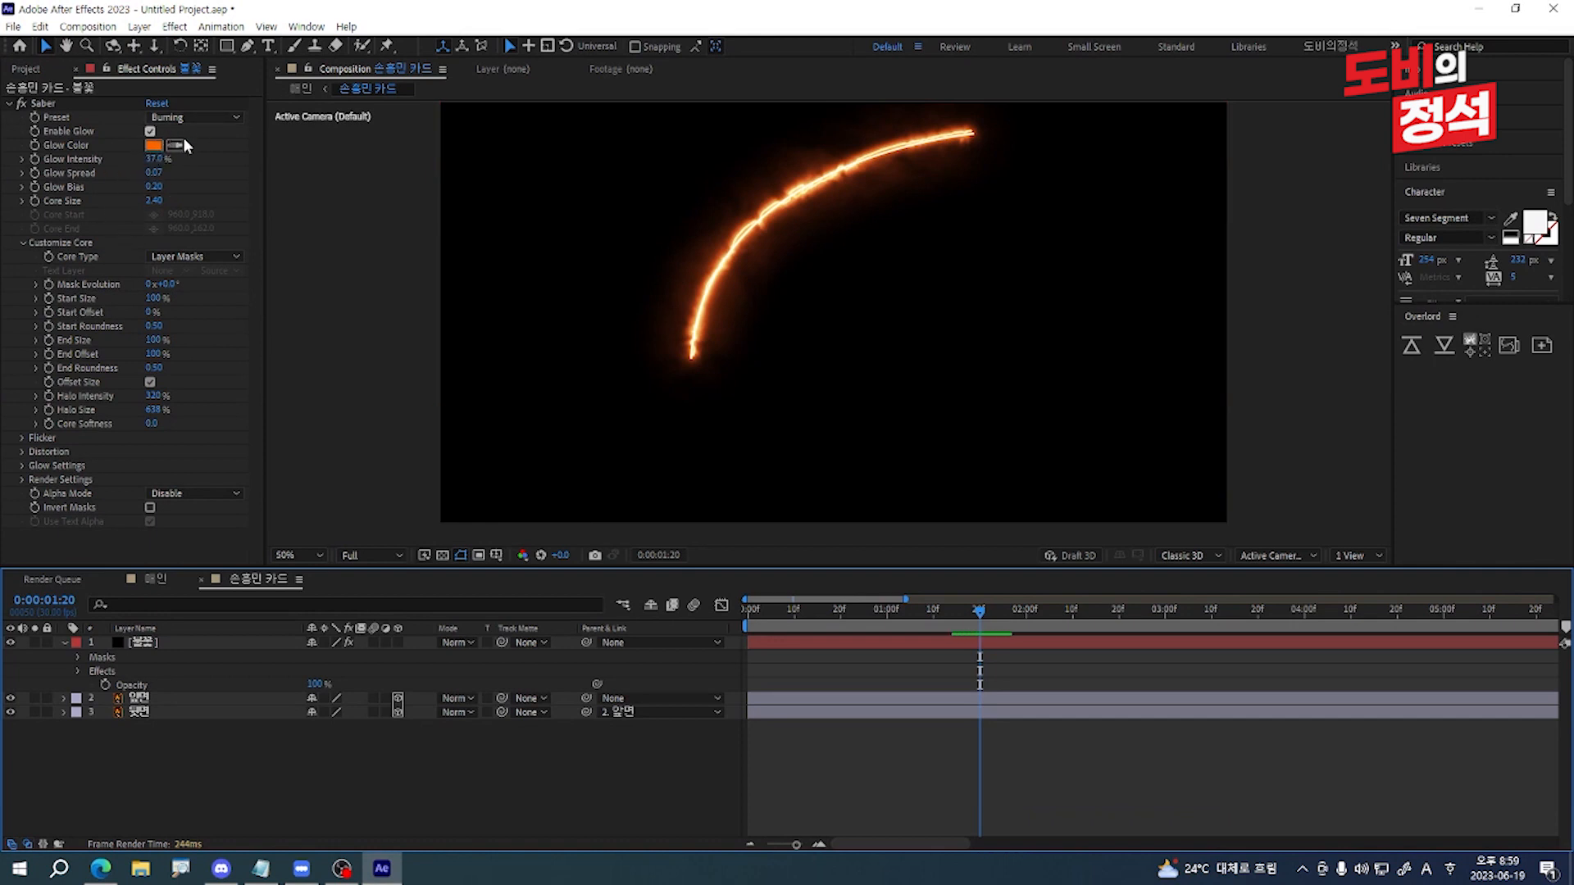
Step: Set Saber's Start Size to 10% and inspect the tapered end of the flame
click(87, 307)
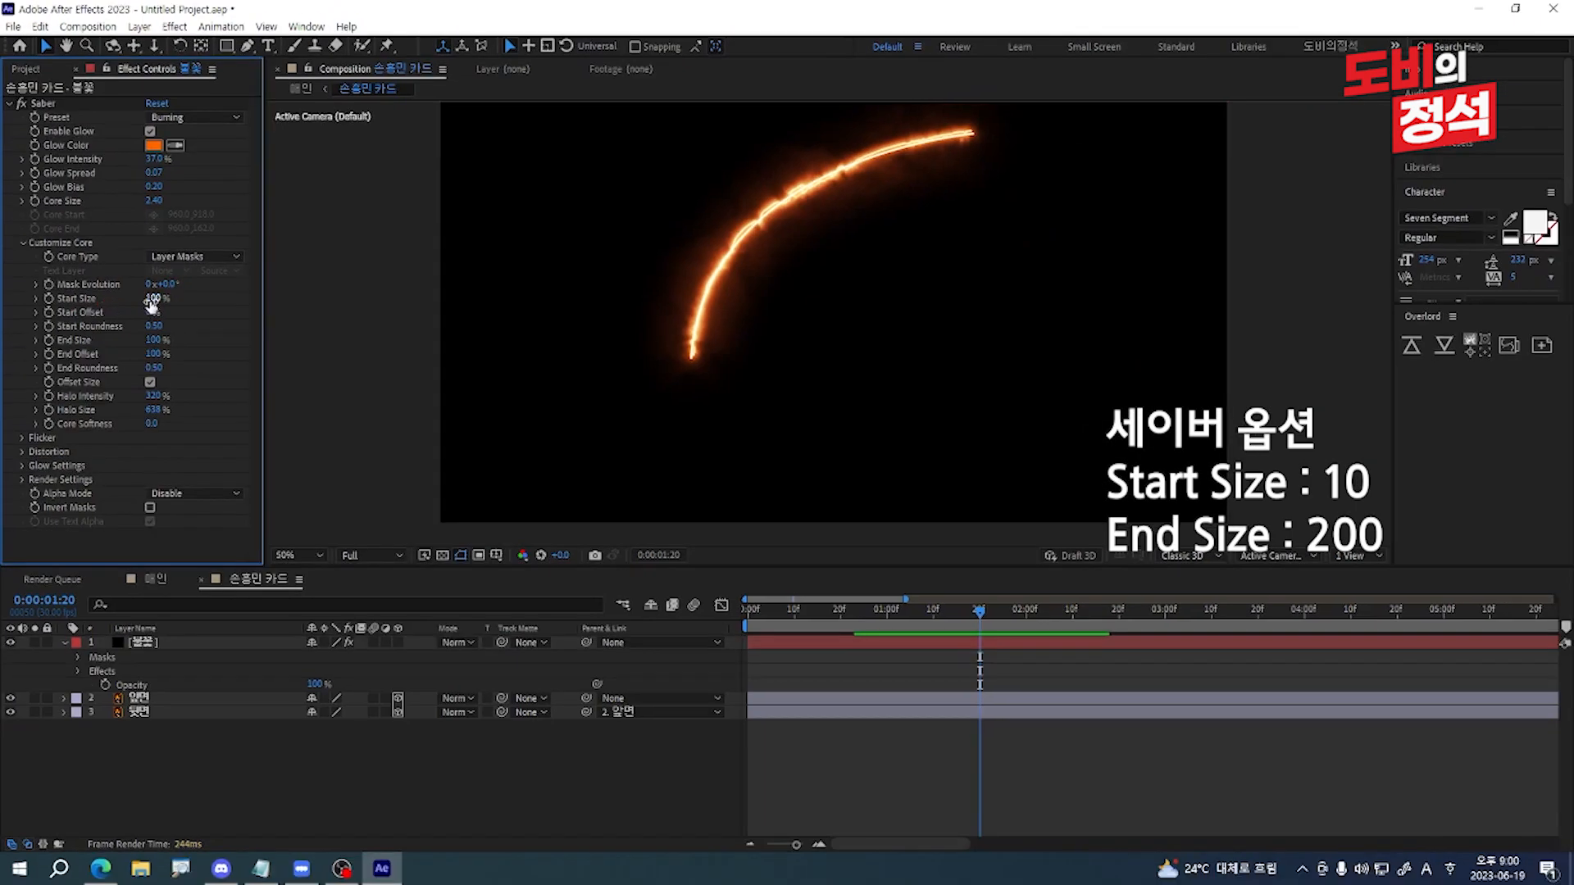
click(152, 299)
text(10)
key(Return)
click(1021, 688)
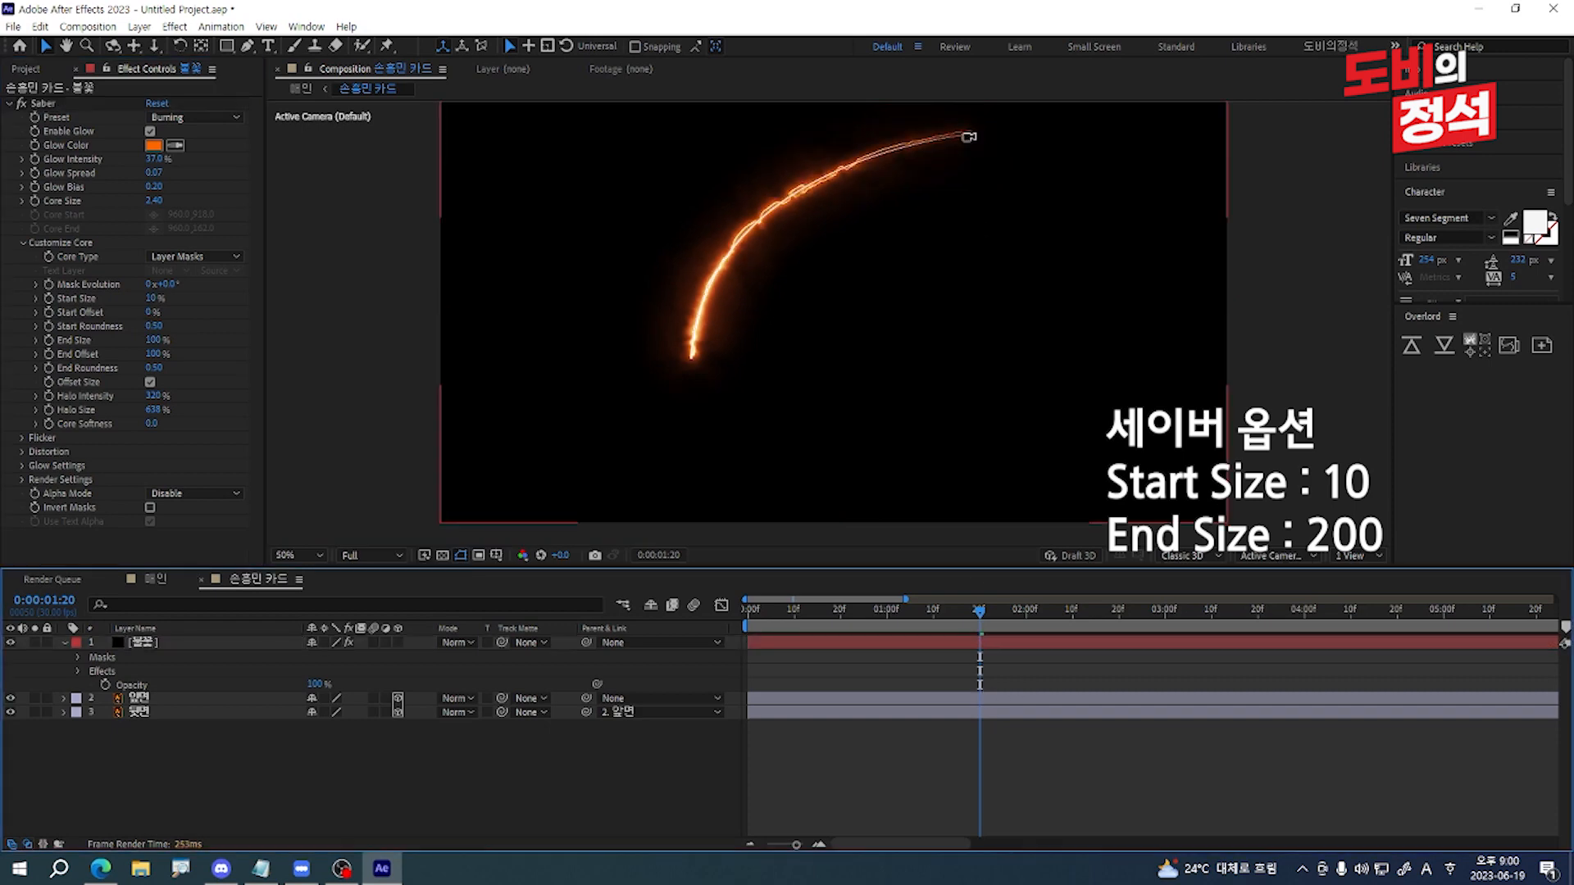
scroll(969, 137, up, 2)
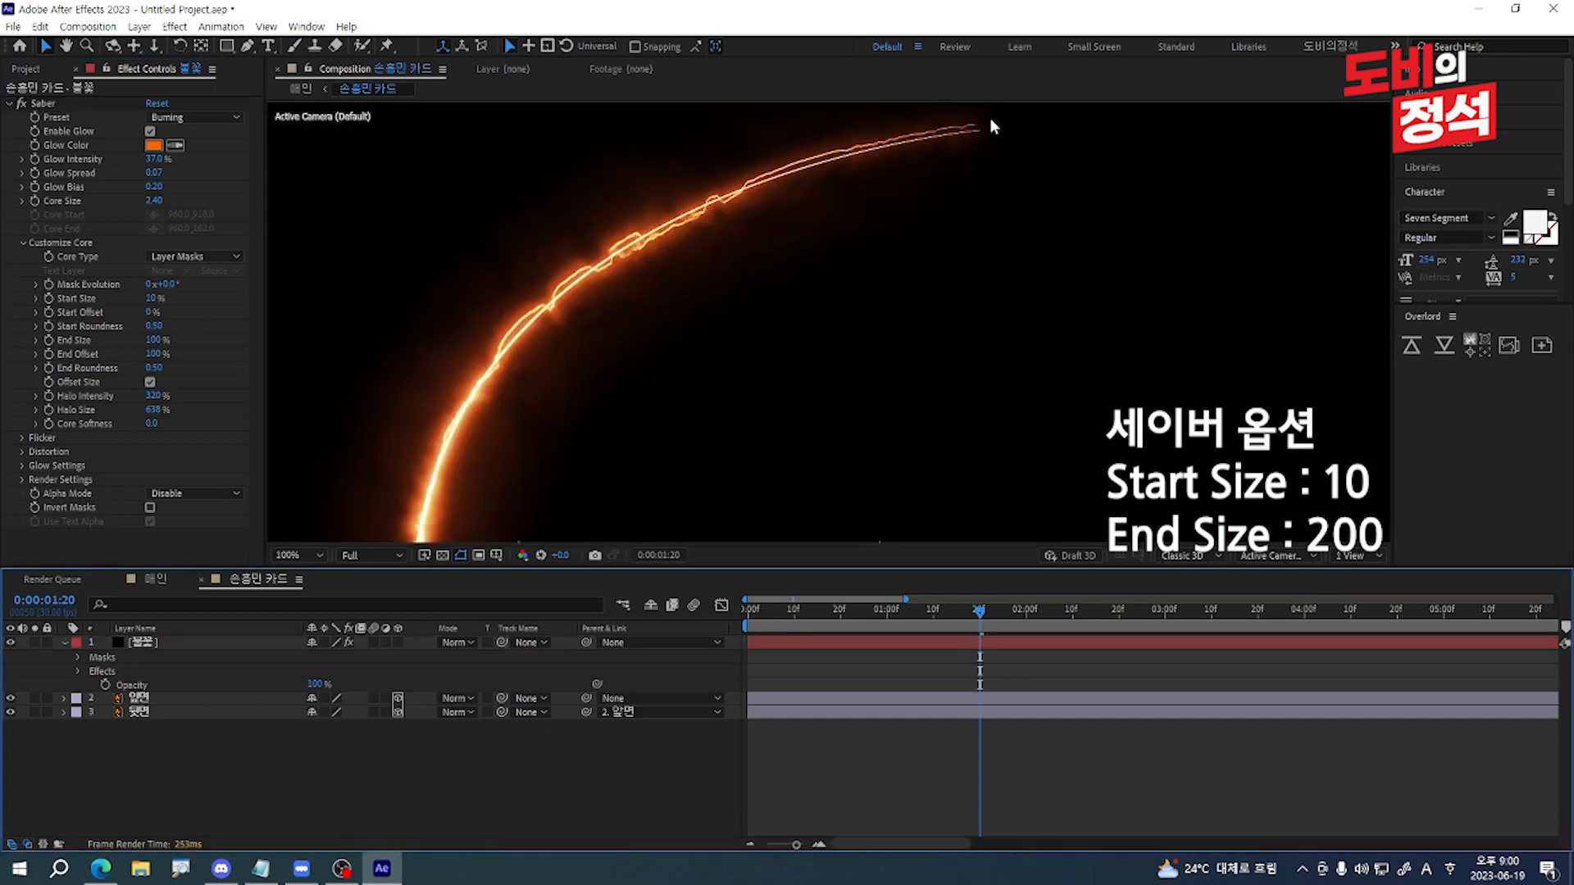
scroll(789, 189, down, 2)
Step: Set Saber's End Size to 200% to thicken the flame's lower end
click(72, 347)
click(153, 340)
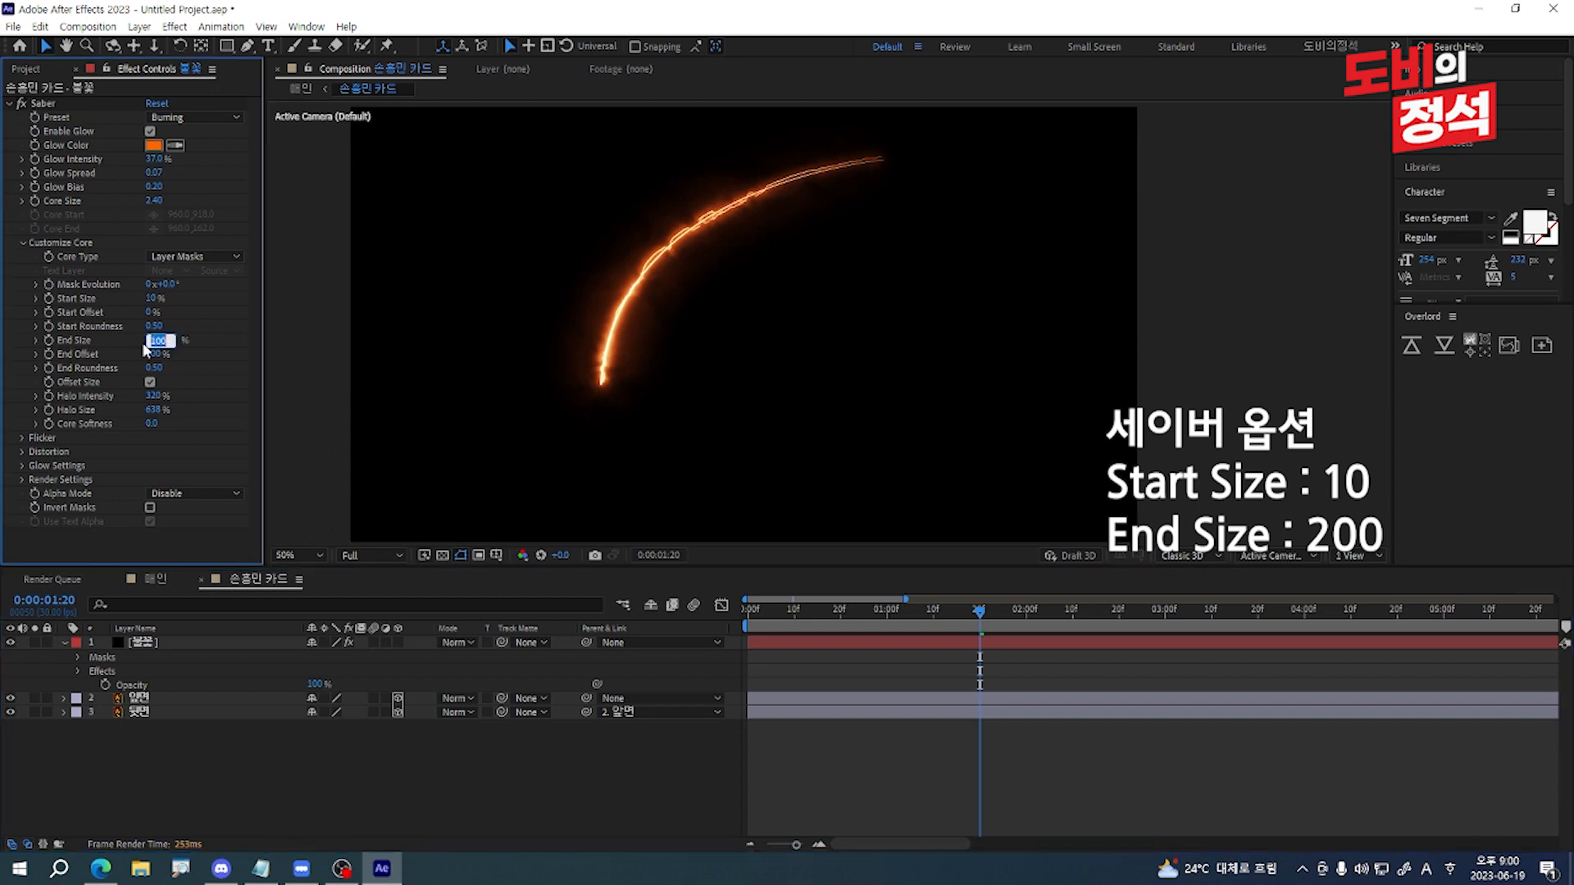
text(200)
click(950, 403)
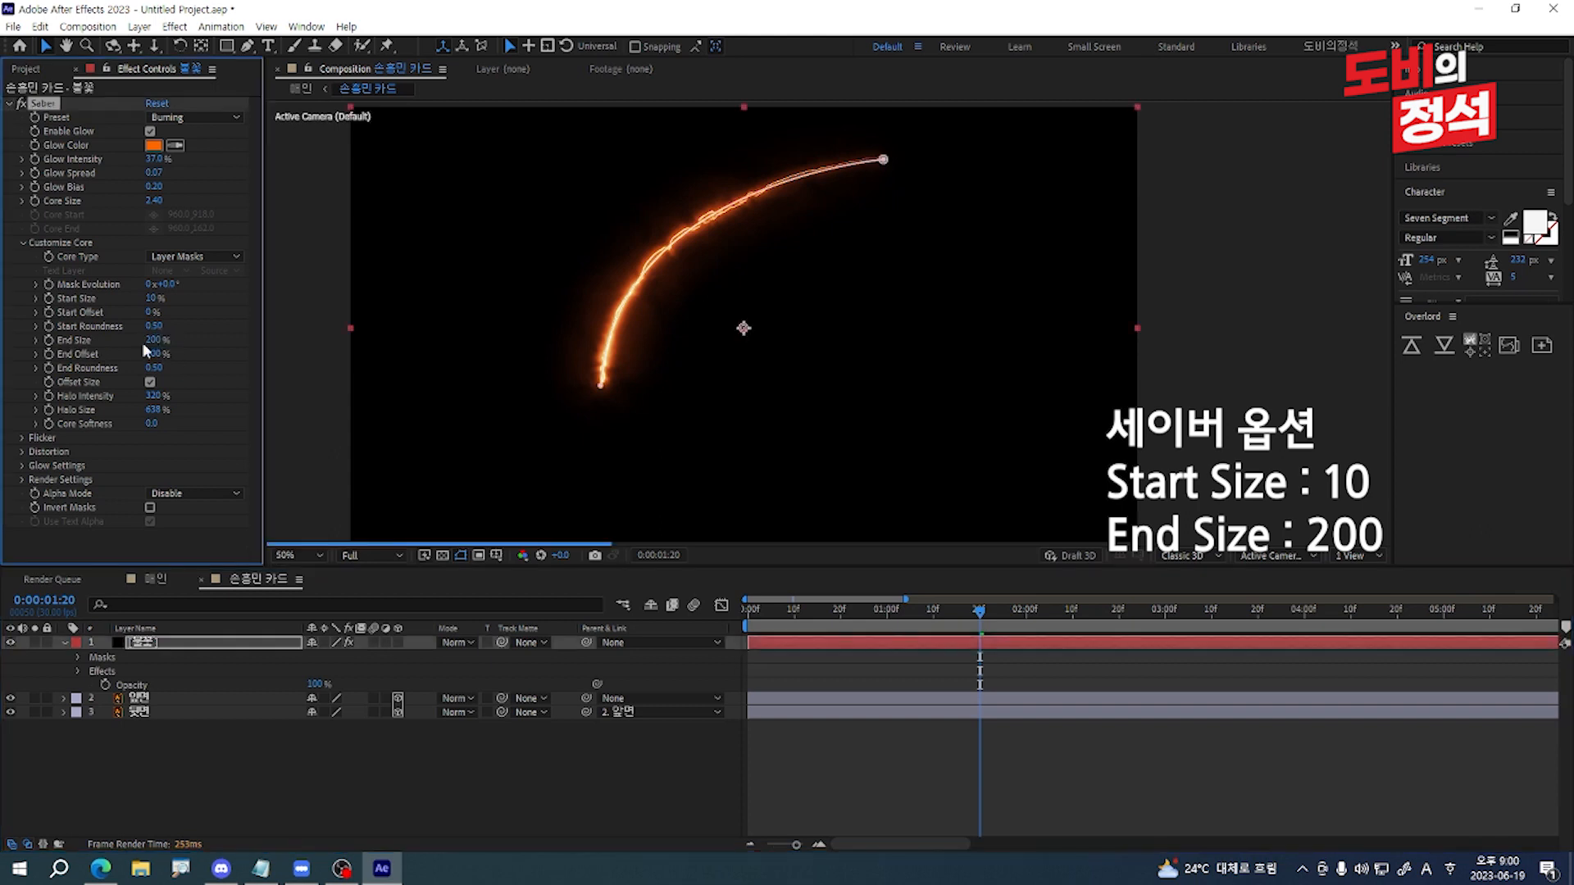
click(933, 677)
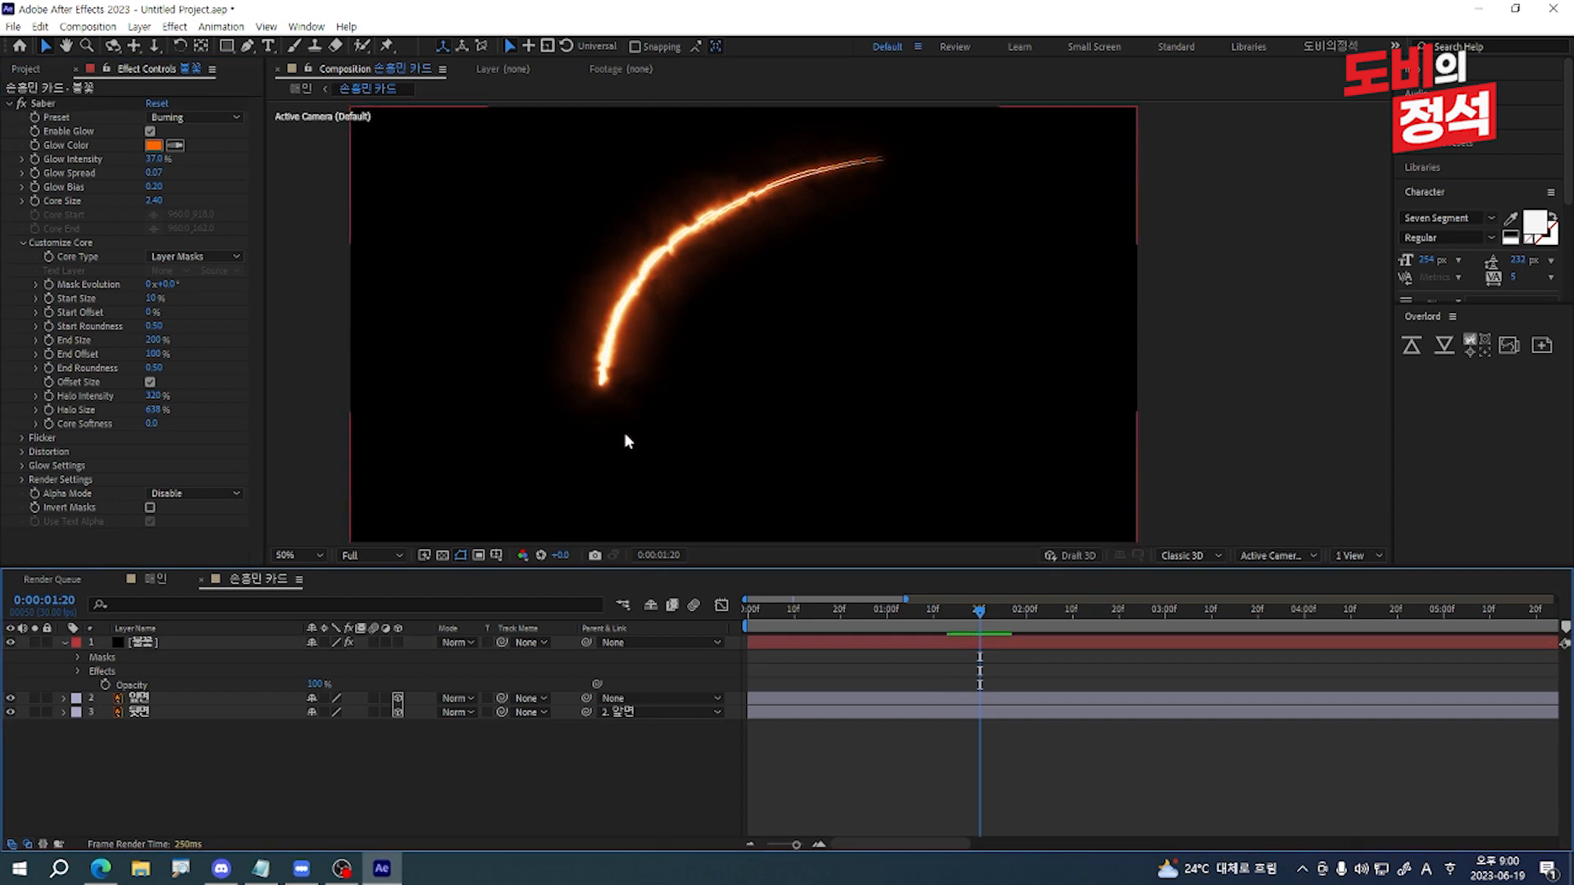
Step: Apply UnMult to the 불꽃 solid to remove its black background and trim the layer's start to 0:00:01:20
click(761, 642)
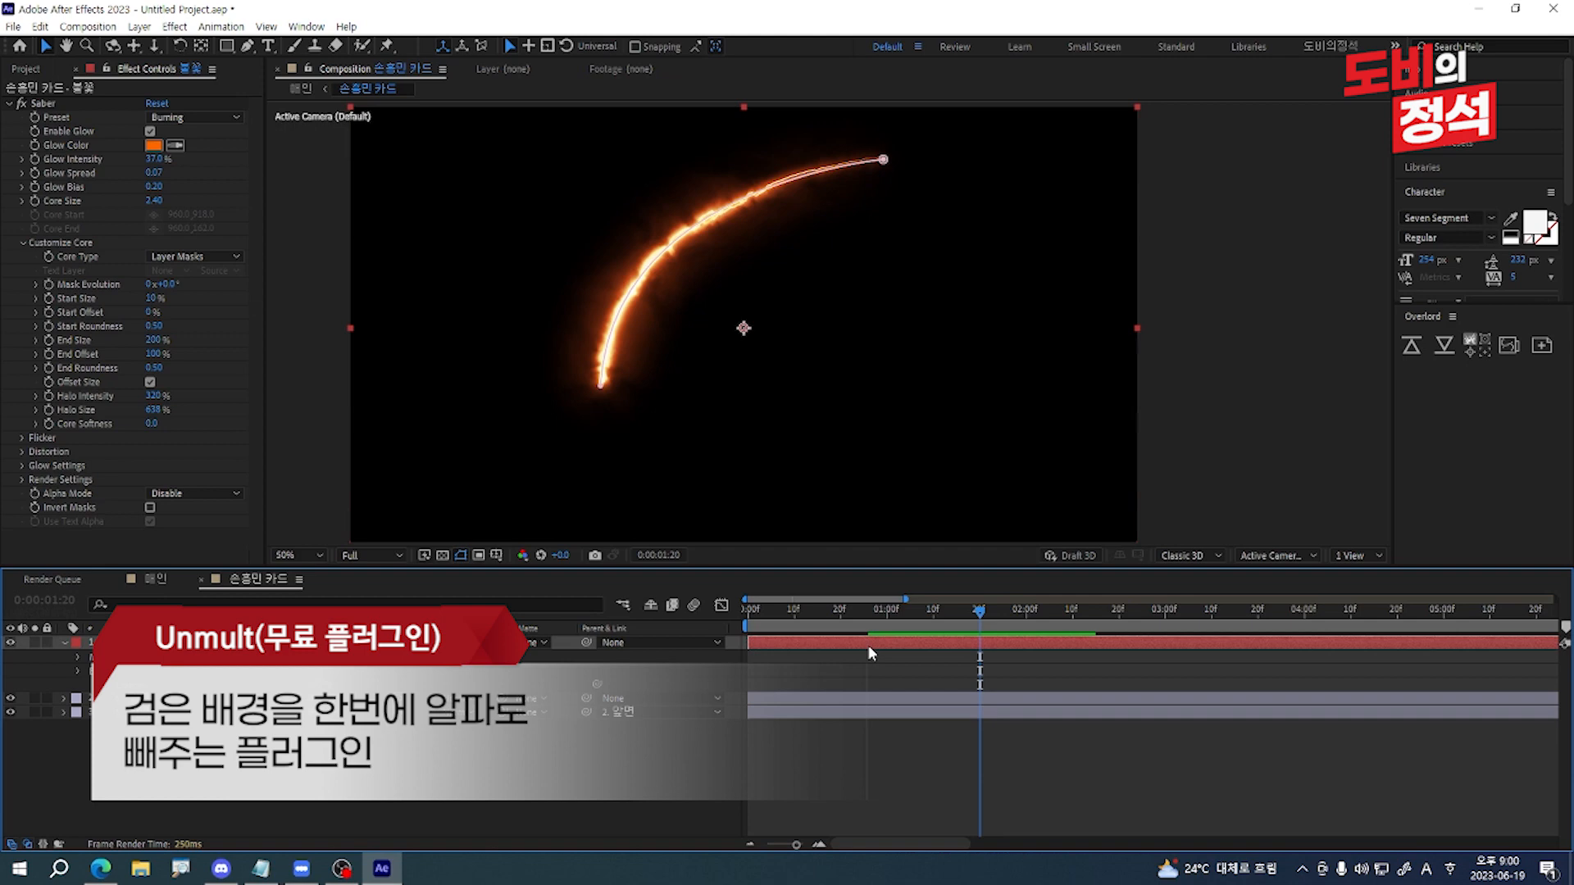
key(ctrl+space)
text(un)
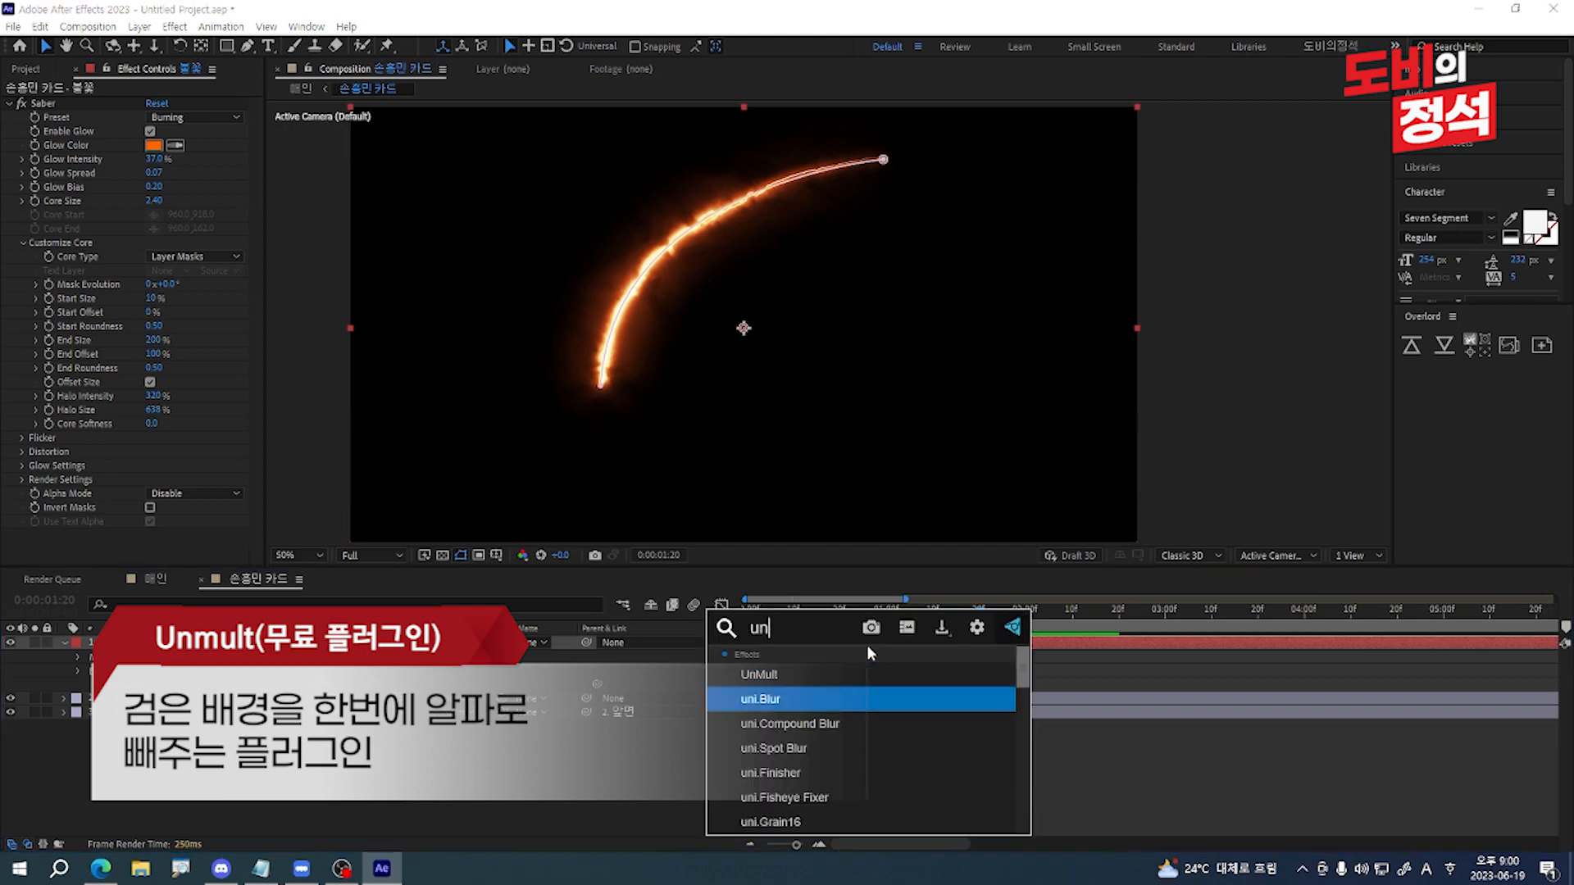
key(Return)
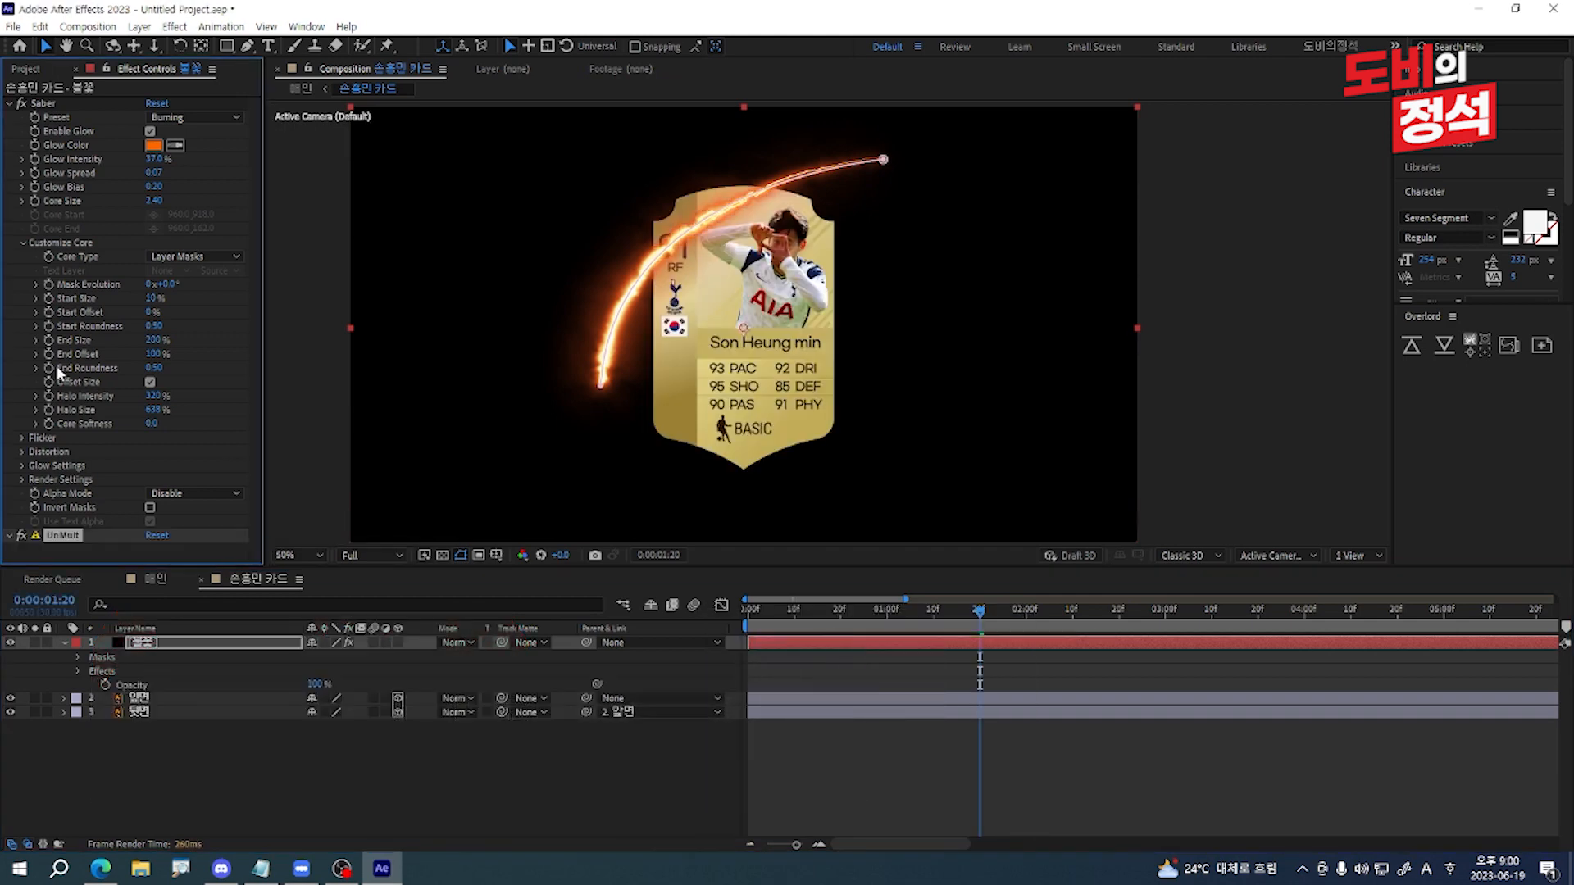
key(alt+bracketleft)
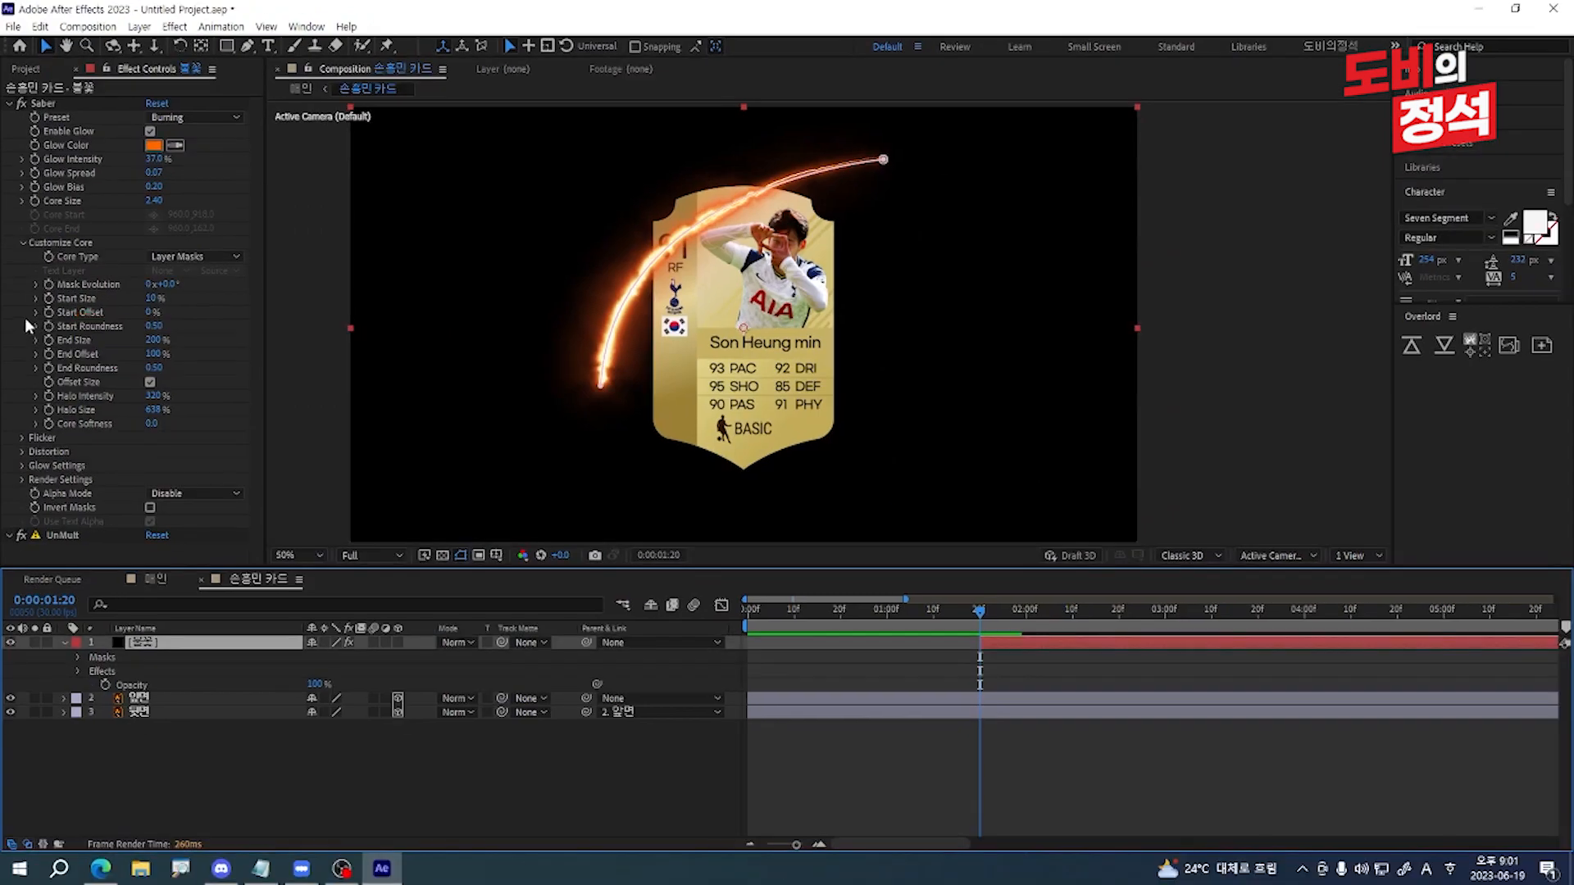
Step: Keyframe Saber's Start Offset and End Offset at 0% at 0:00:01:20 and reveal the layer's keyframes
click(47, 320)
click(156, 354)
text(0)
key(Return)
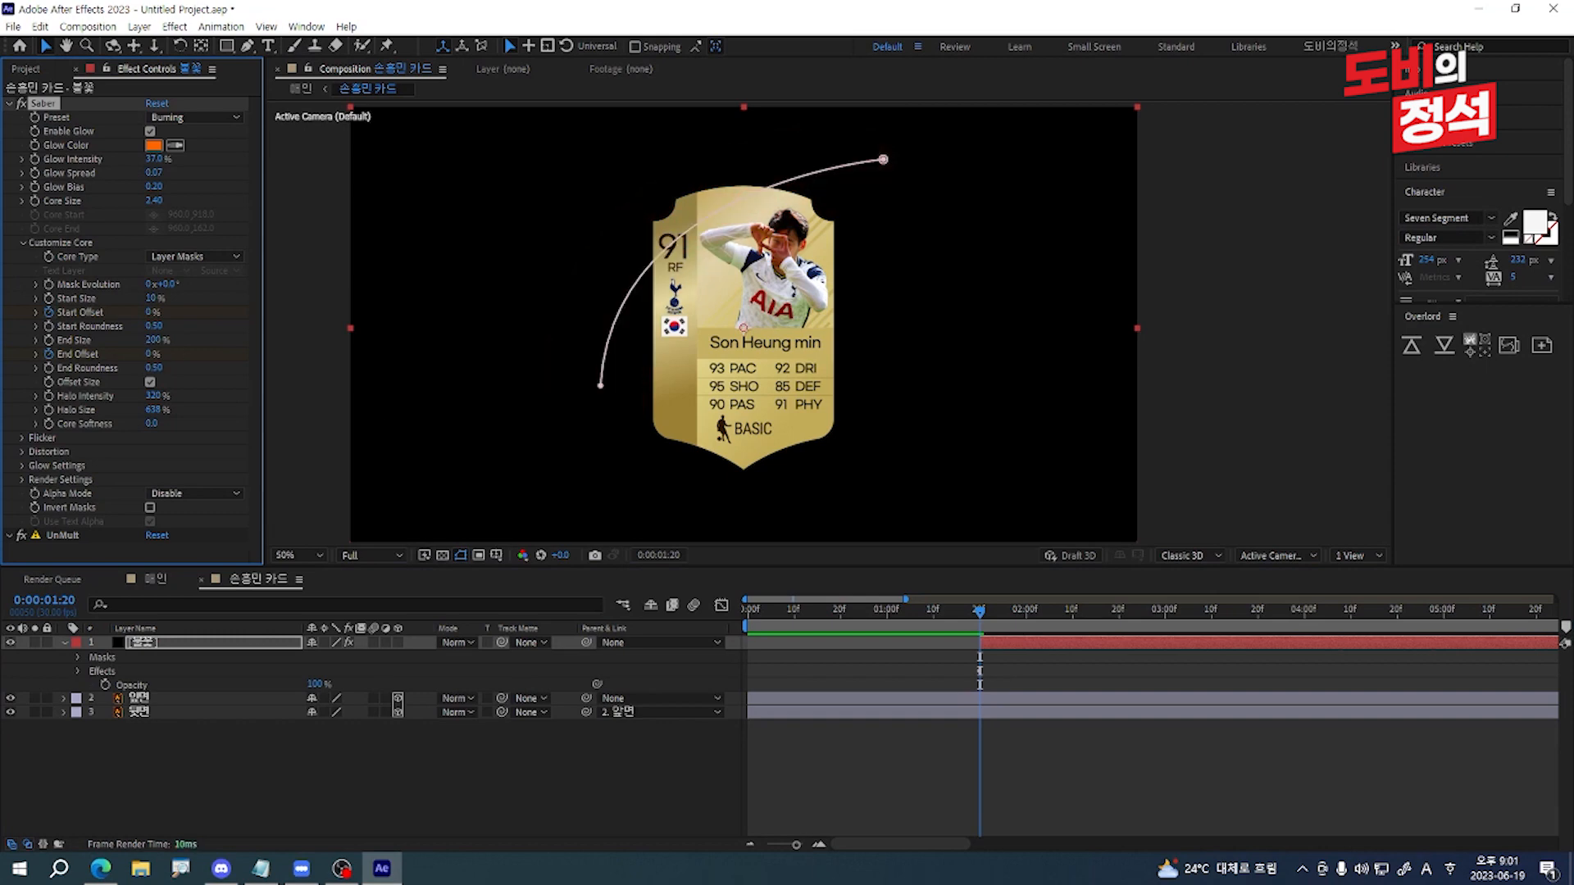
click(1013, 639)
key(u)
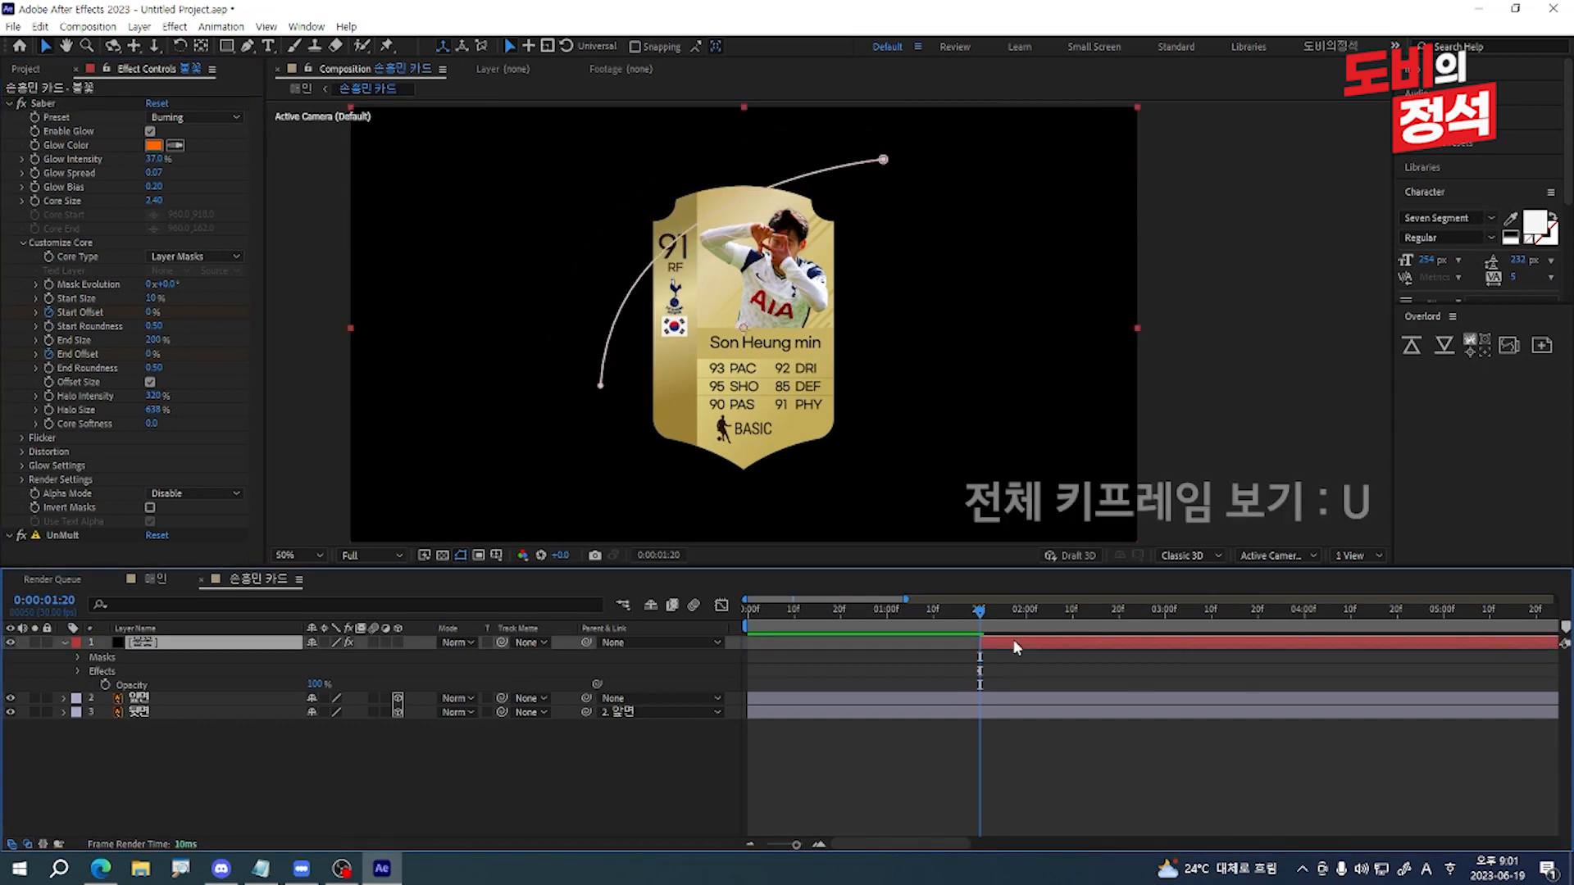
Step: At 0:00:02:20, set Saber's Start Offset and End Offset to 100% to create the end keyframes
scroll(963, 686, up, 1)
key(shift+Page_Down)
key(shift+Page_Down)
key(shift+Page_Down)
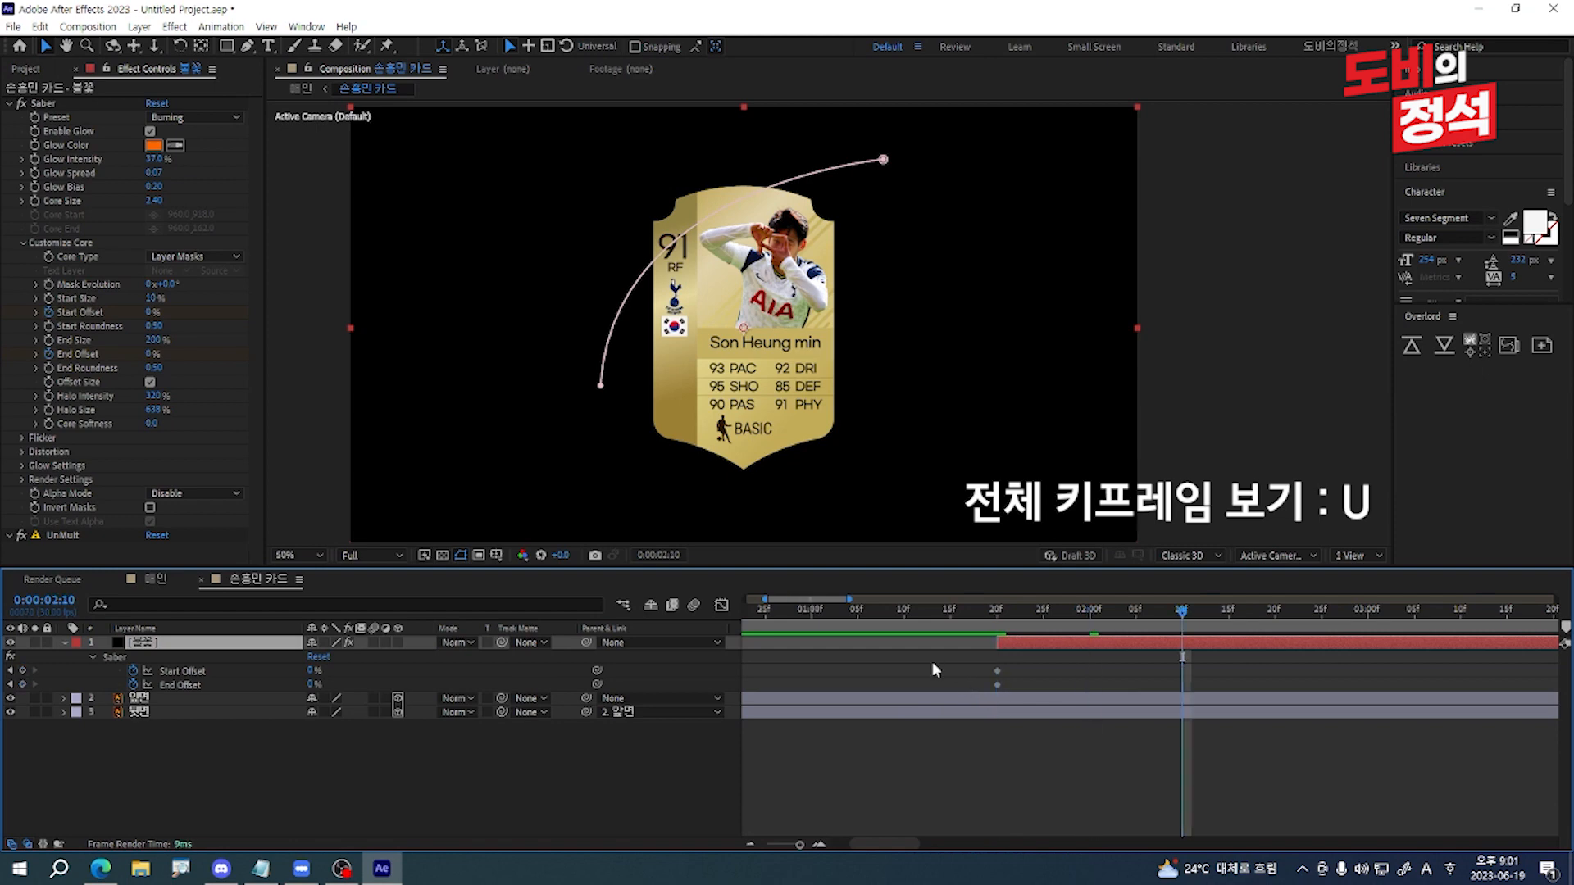
click(154, 313)
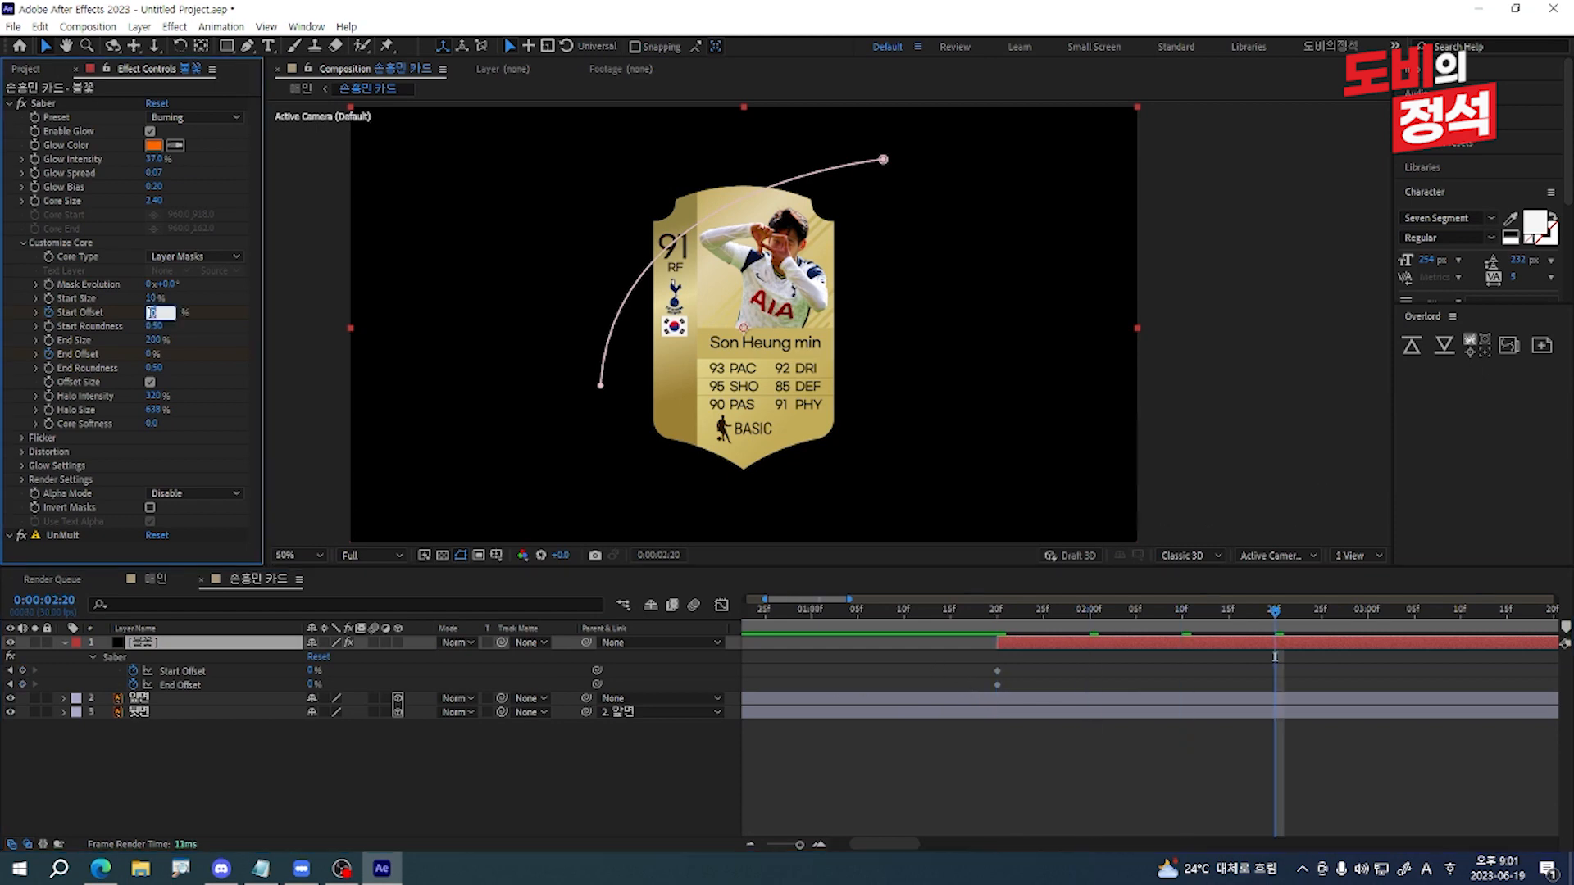
key(Return)
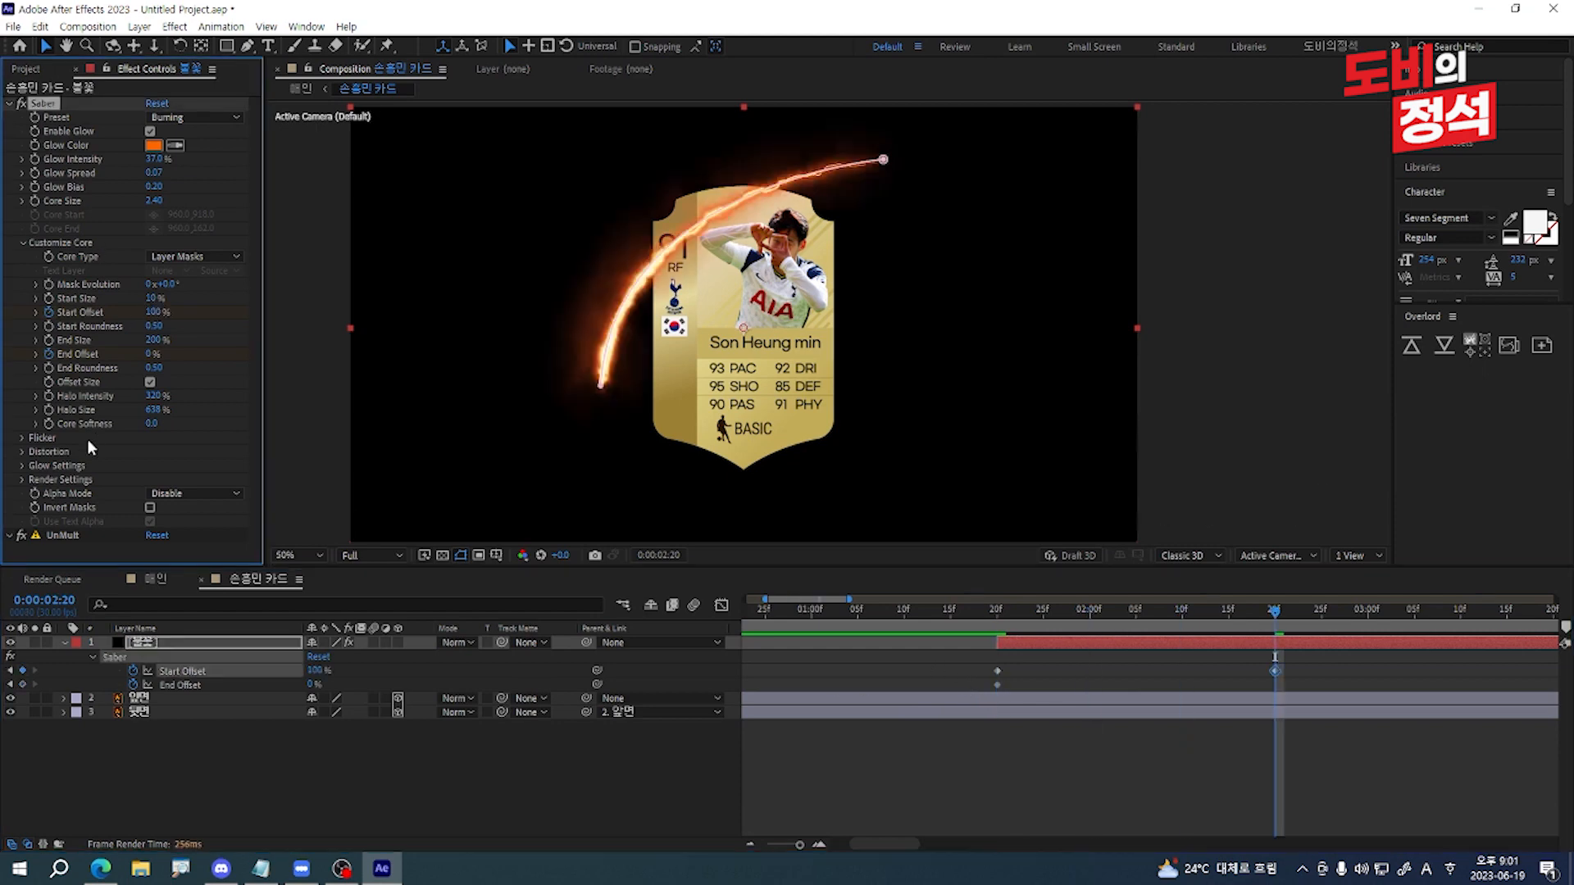
click(154, 354)
text(100)
key(Return)
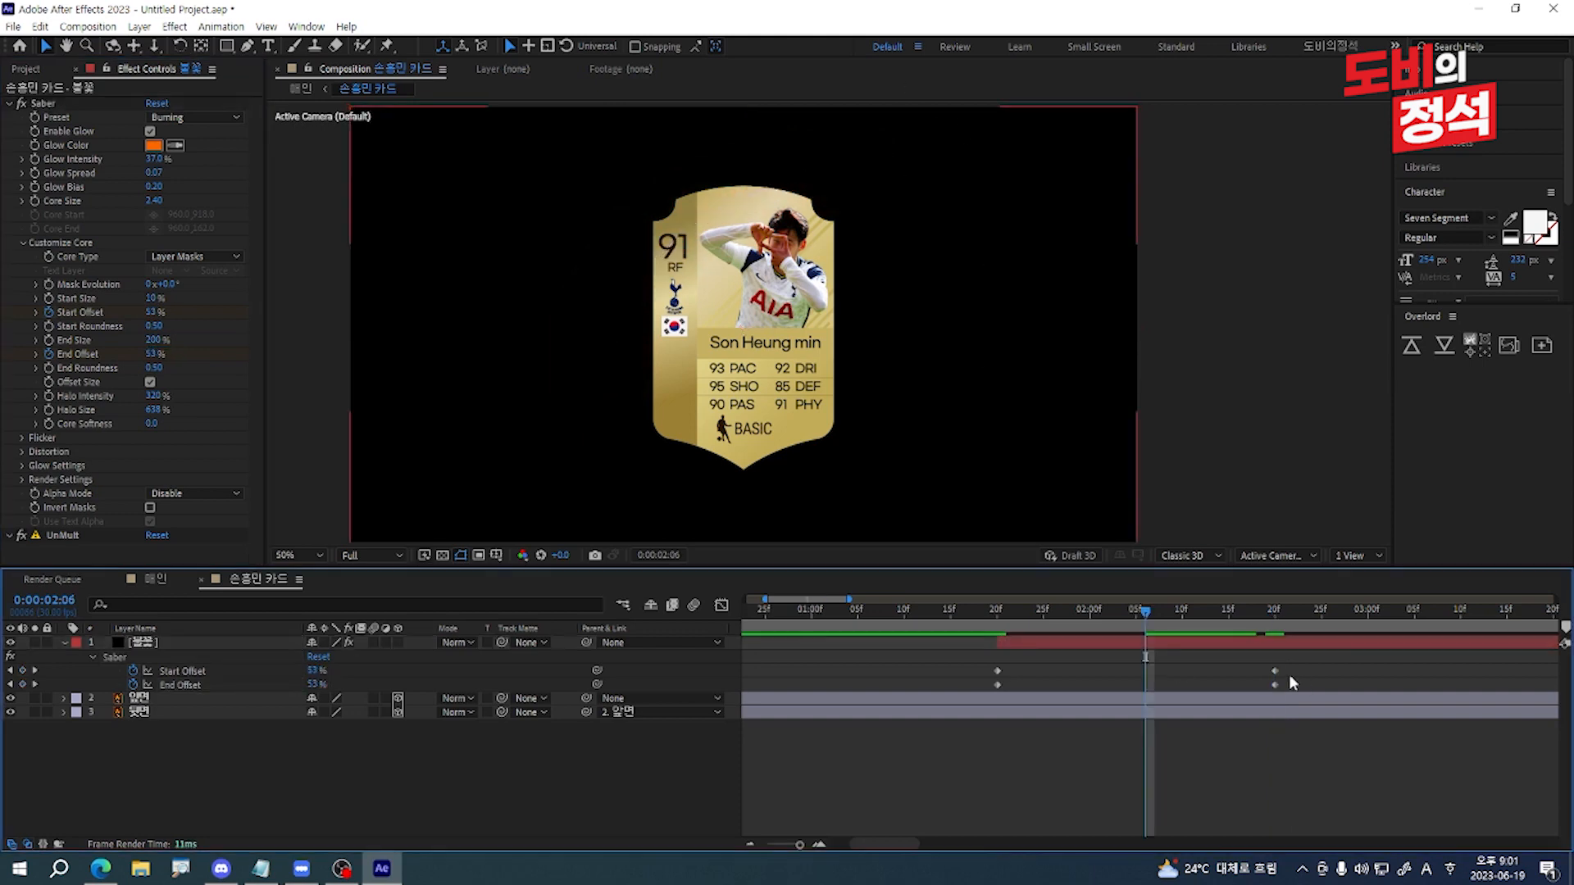
Step: Select both End Offset keyframes and shift them a few frames after the Start Offset keyframes
scroll(1093, 669, up, 3)
scroll(1091, 670, down, 3)
drag(1326, 686, 1054, 687)
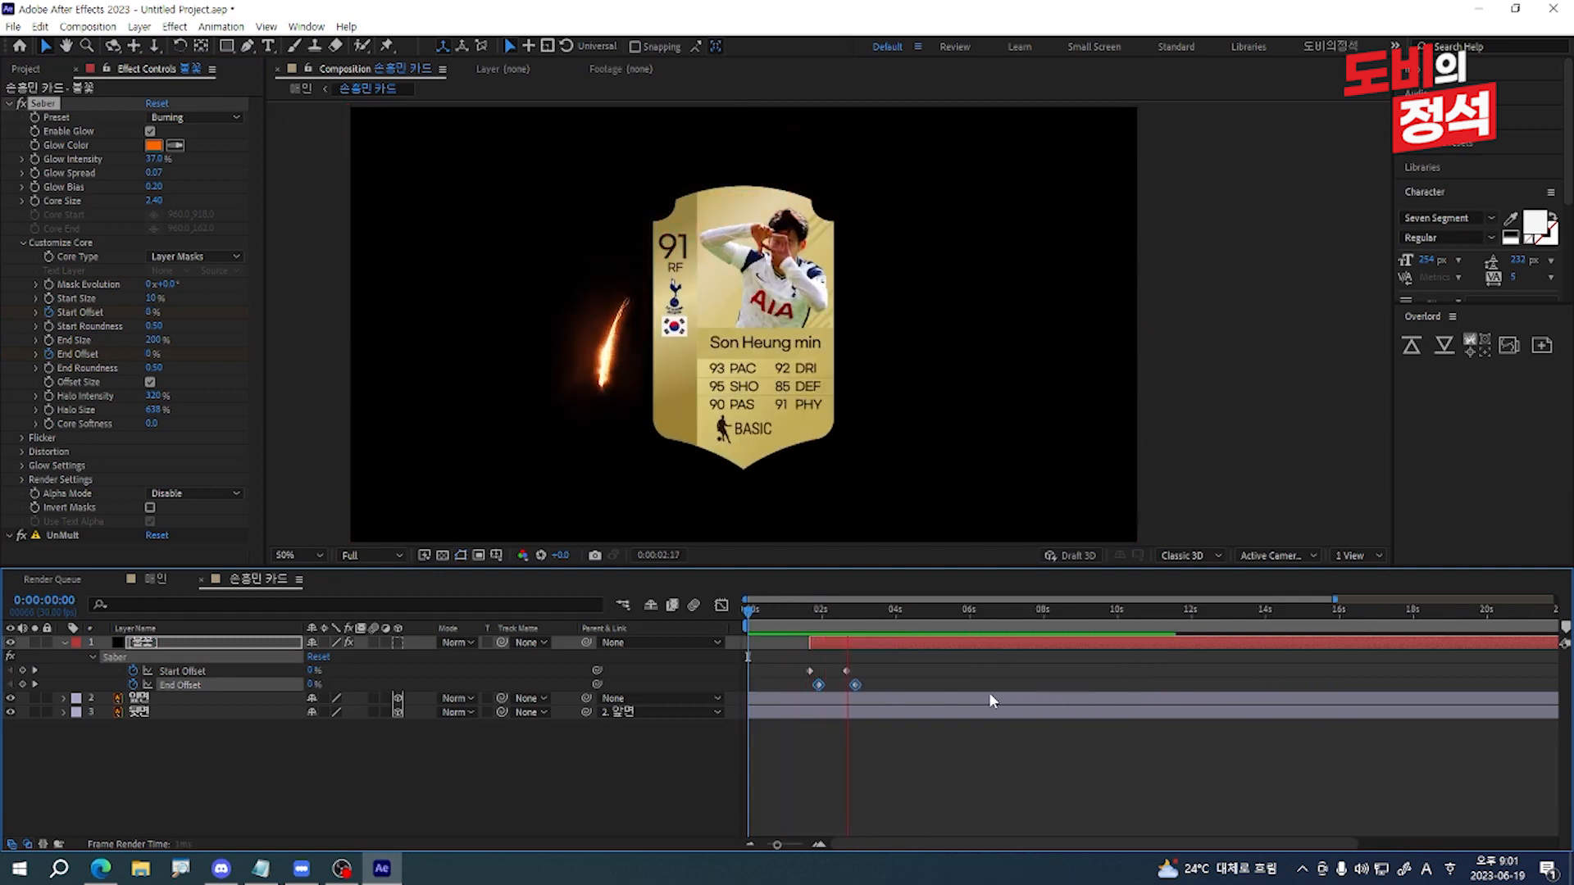
Step: Ease all Start Offset and End Offset keyframes, lengthen the outgoing influence of the first pair for a late speed peak, and preview the flame
scroll(774, 660, up, 2)
key(space)
scroll(899, 669, up, 3)
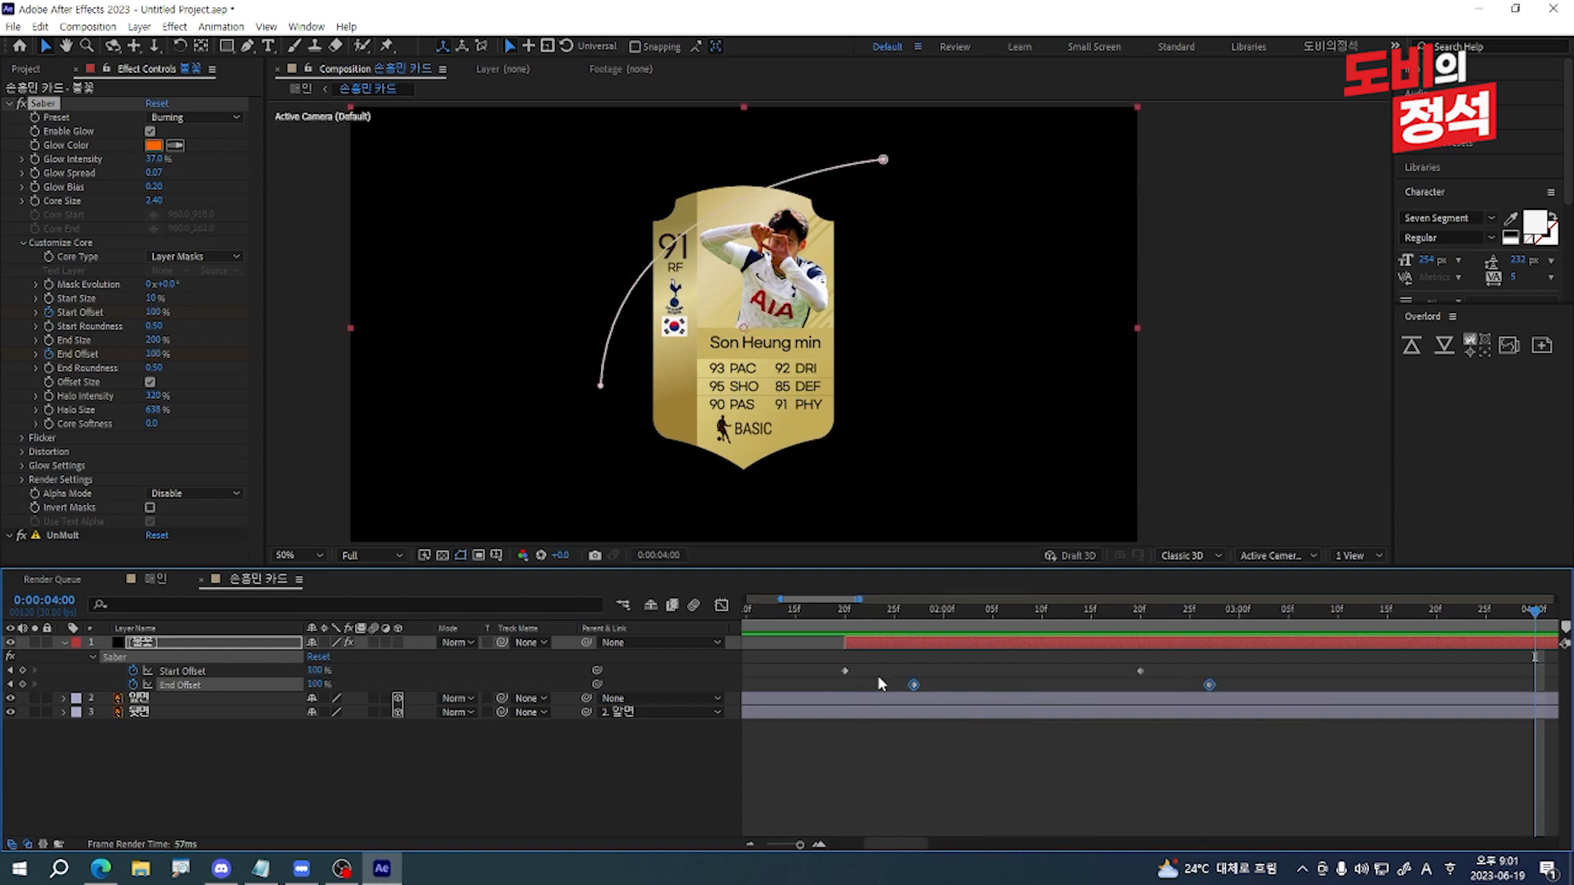
drag(1286, 662, 762, 735)
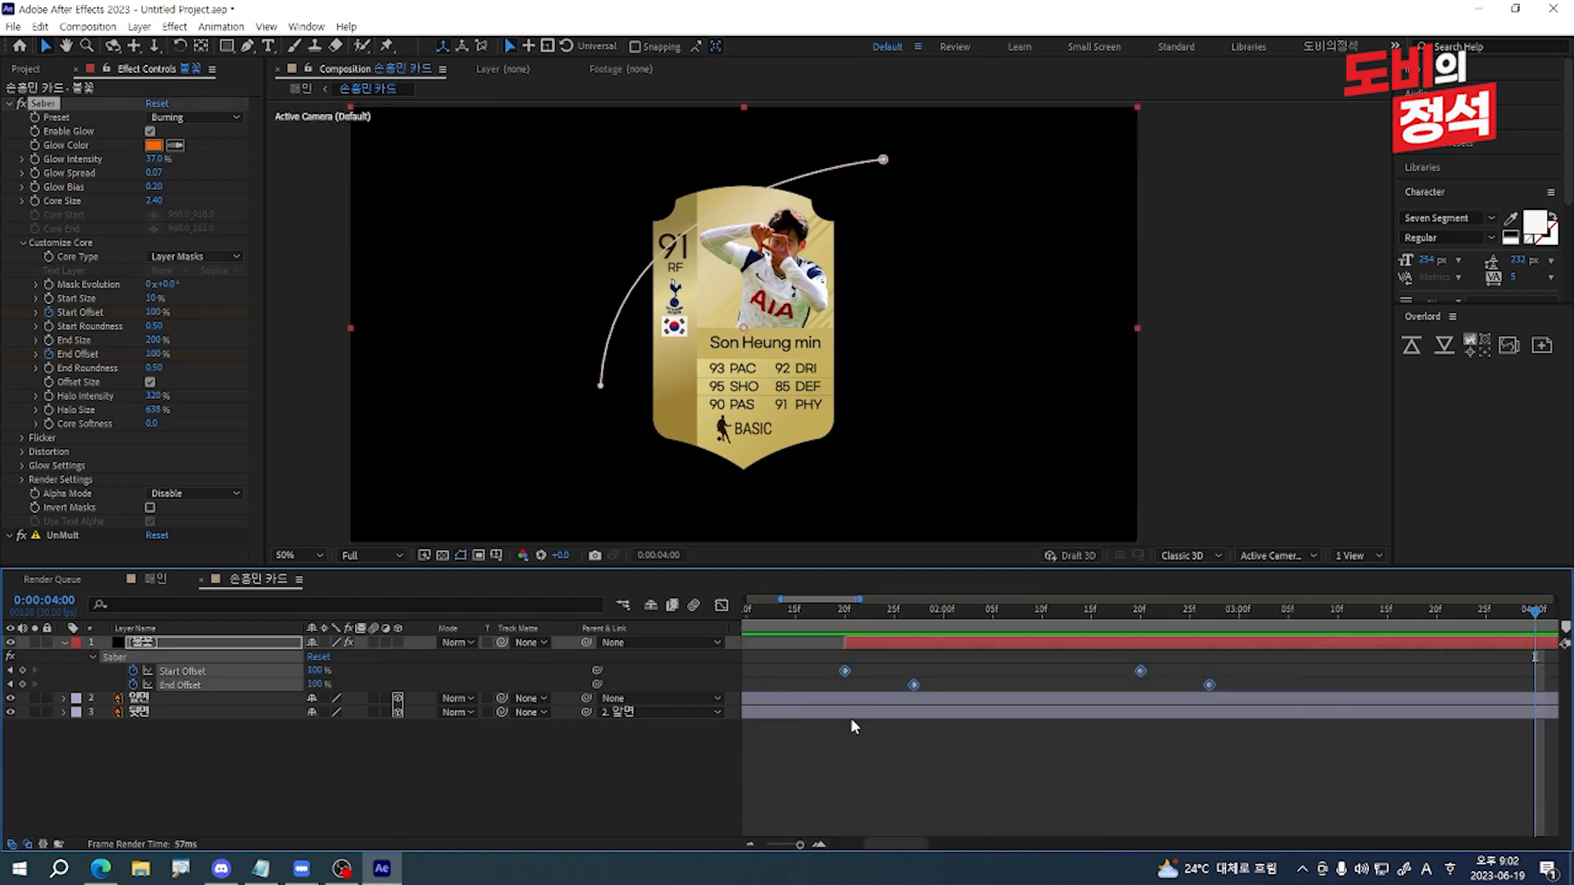
key(shift+F3)
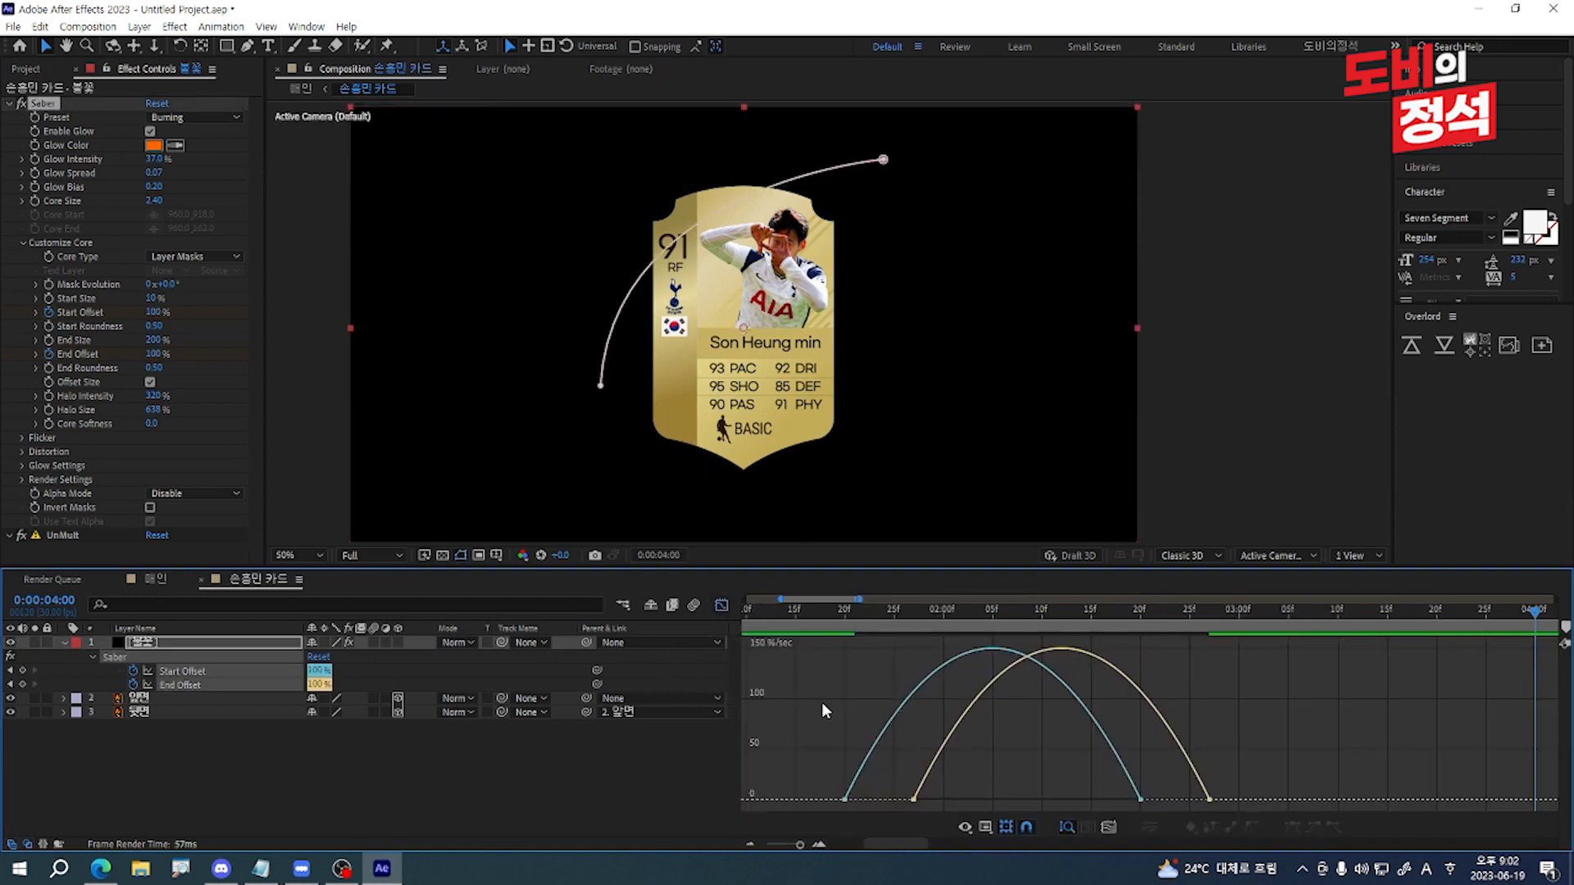
drag(975, 769, 808, 810)
drag(965, 794, 1006, 794)
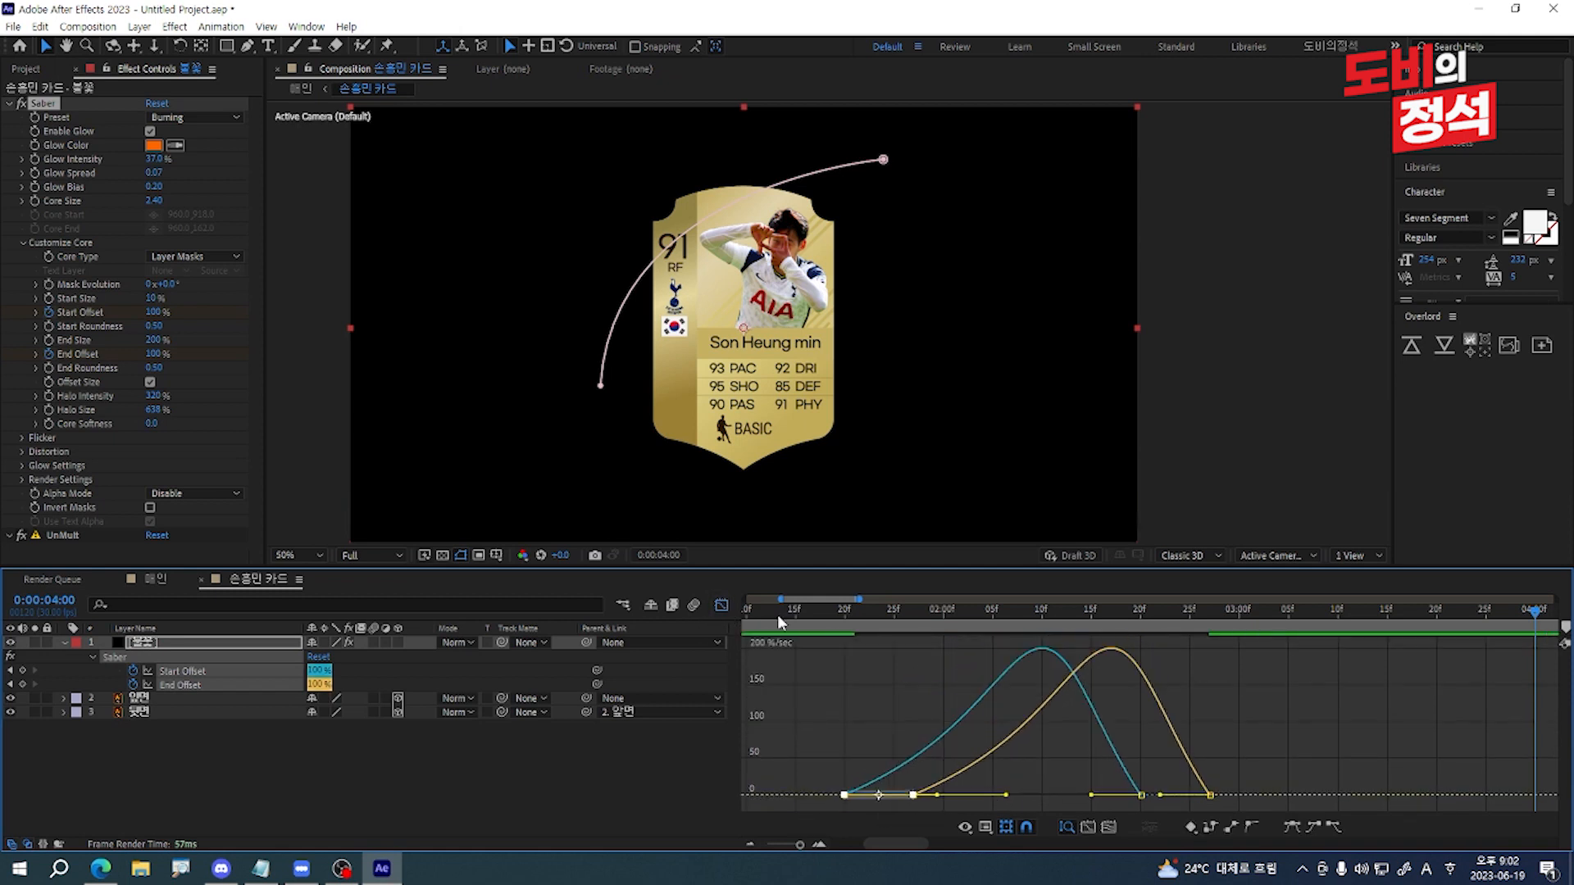
key(minus)
key(minus)
key(shift+F3)
key(Home)
key(space)
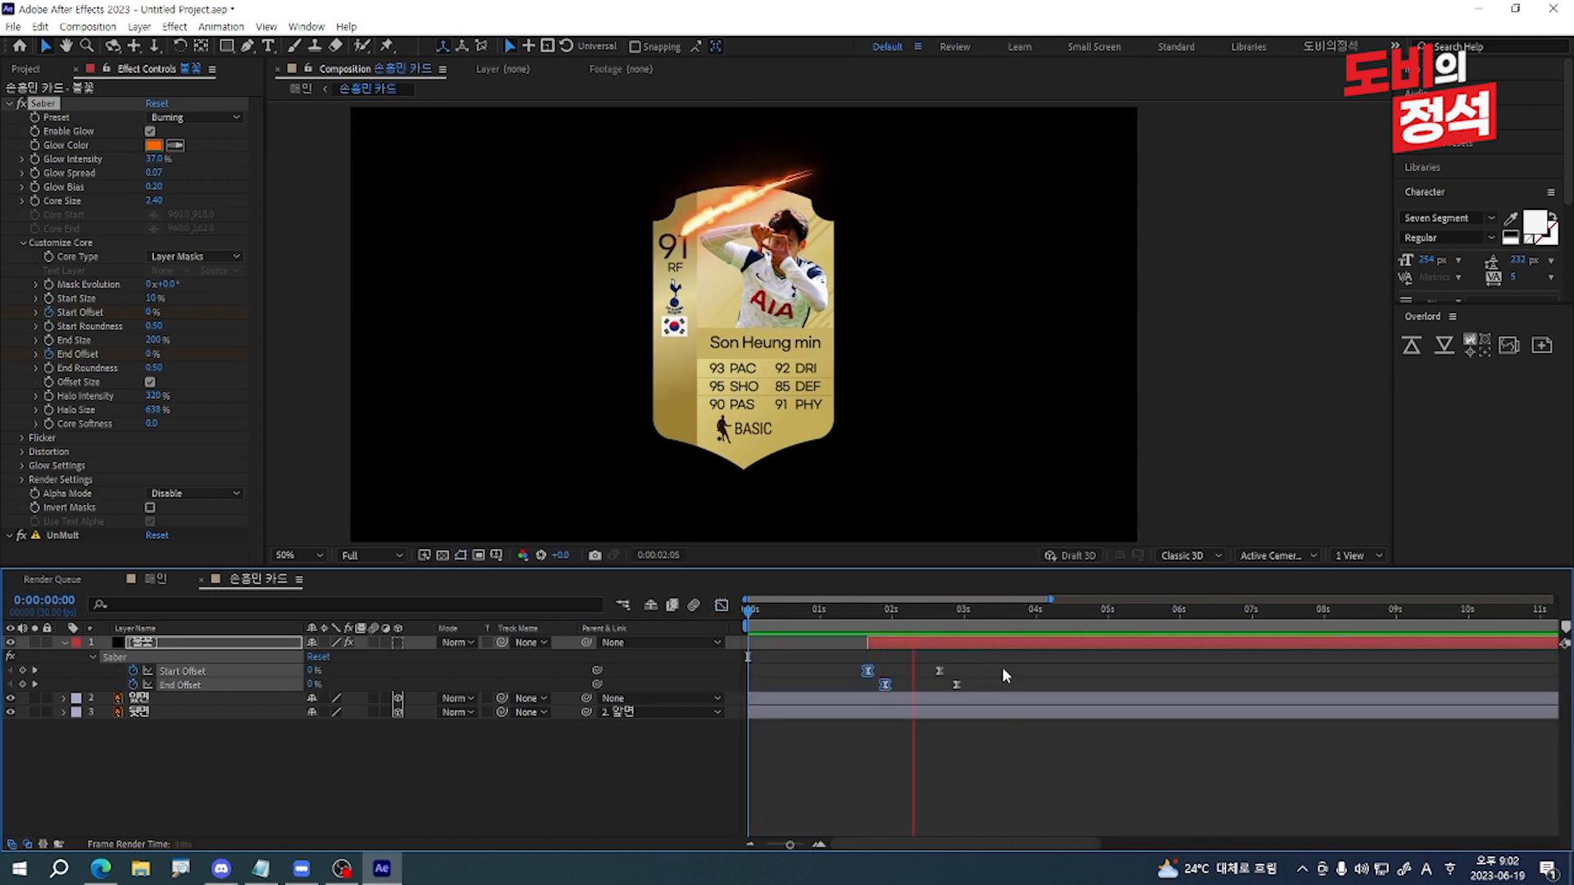
Step: Send the orange 불꽃 layer behind both card layers and check the flame at 0:00:02:02
click(961, 645)
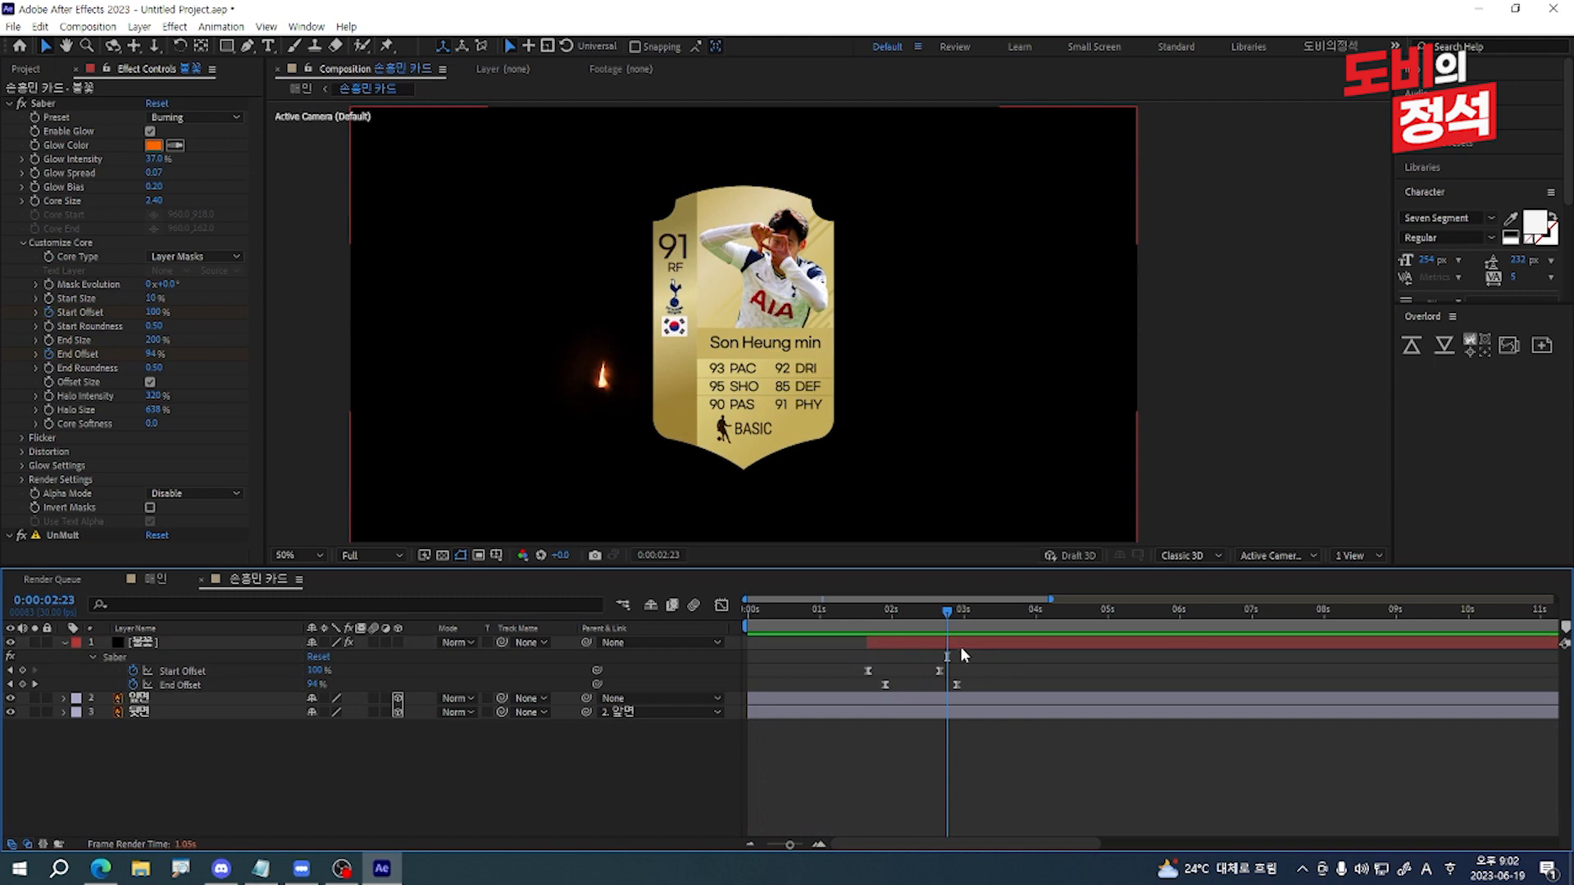
key(ctrl+shift+bracketleft)
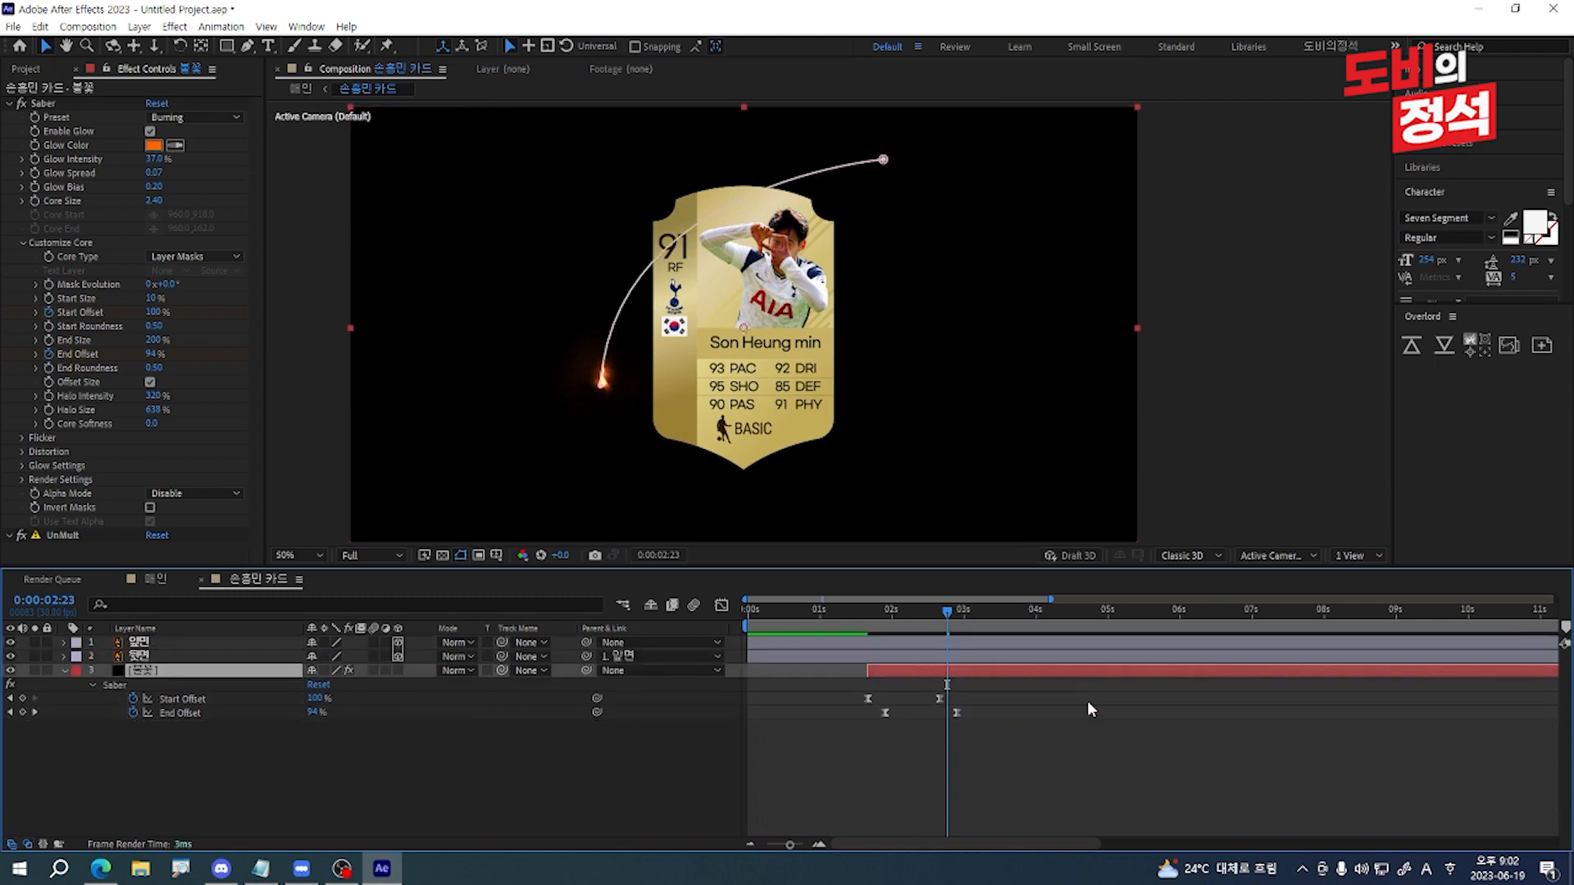
click(1088, 704)
drag(946, 618, 897, 626)
key(space)
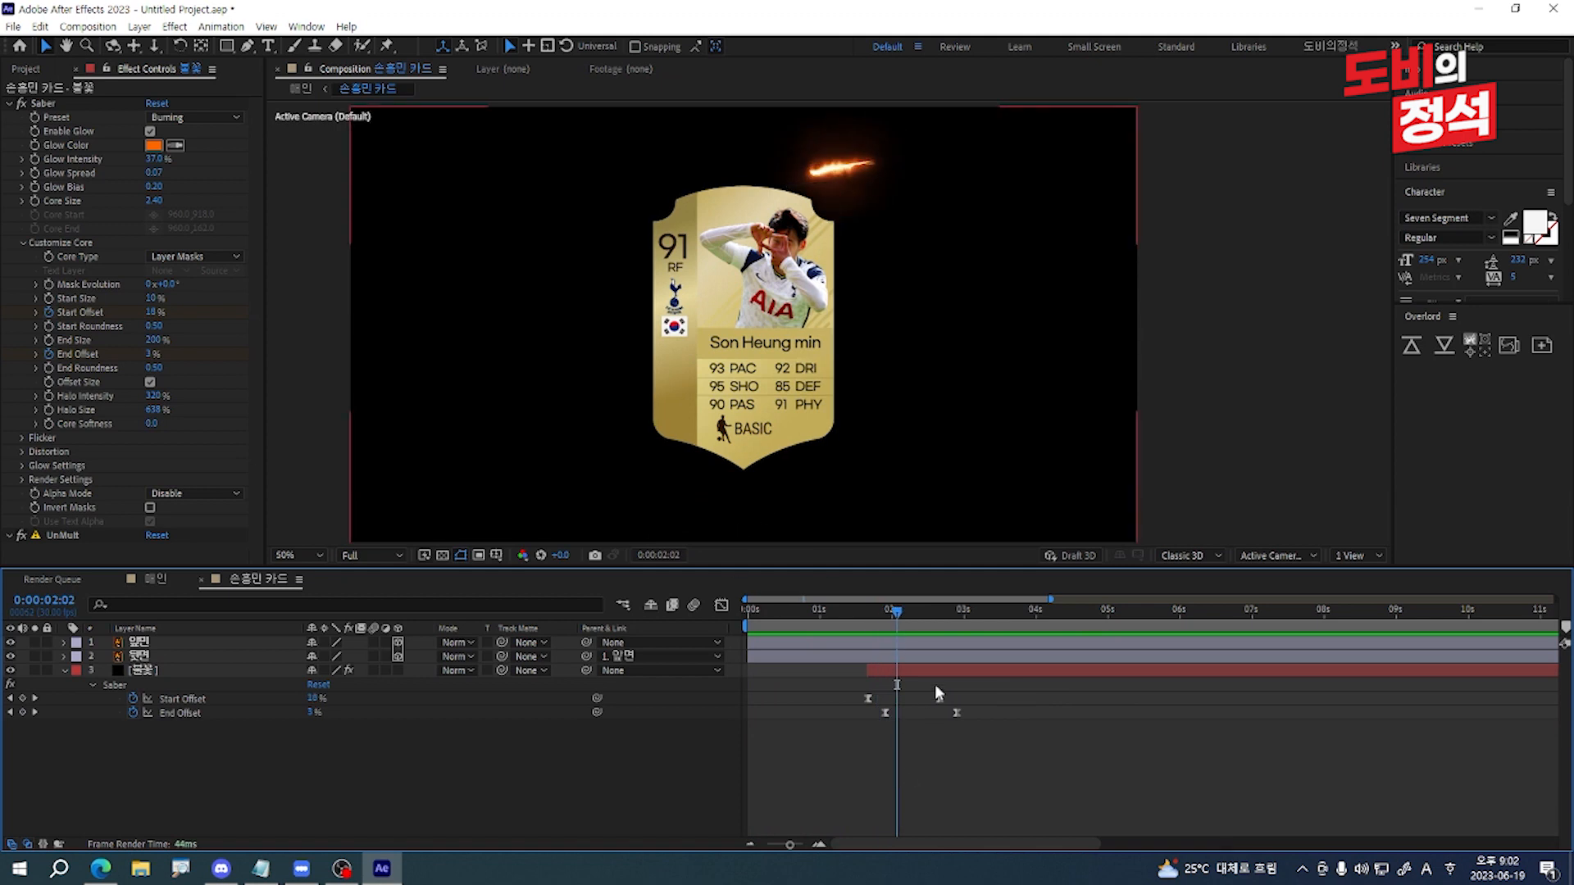
click(929, 673)
click(1081, 751)
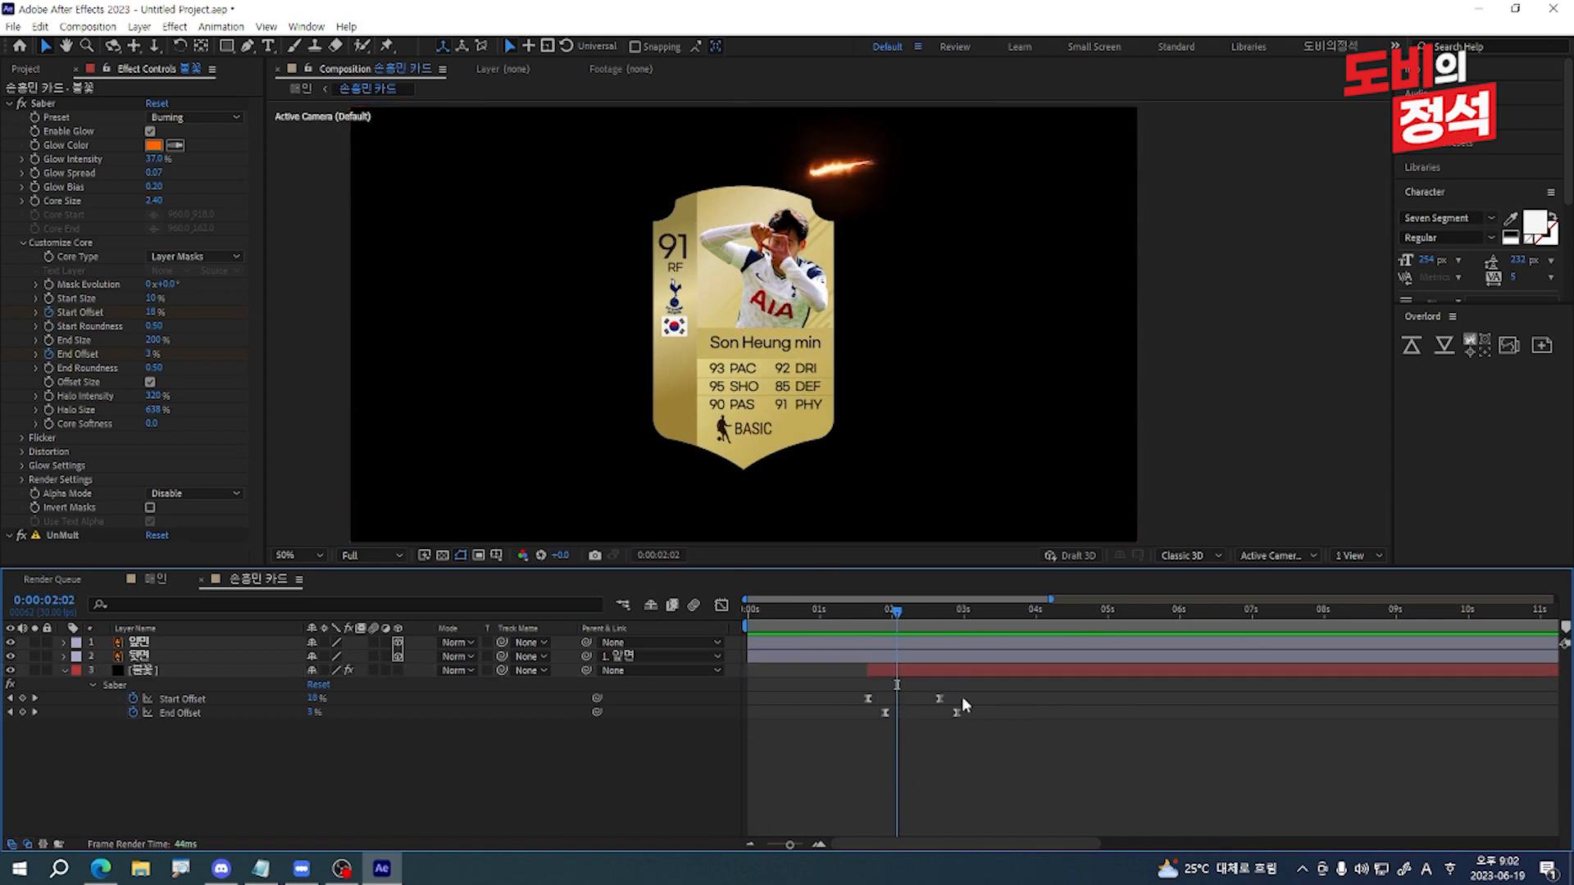
Step: Duplicate the orange 불꽃 layer and delete the duplicate's mask
click(942, 672)
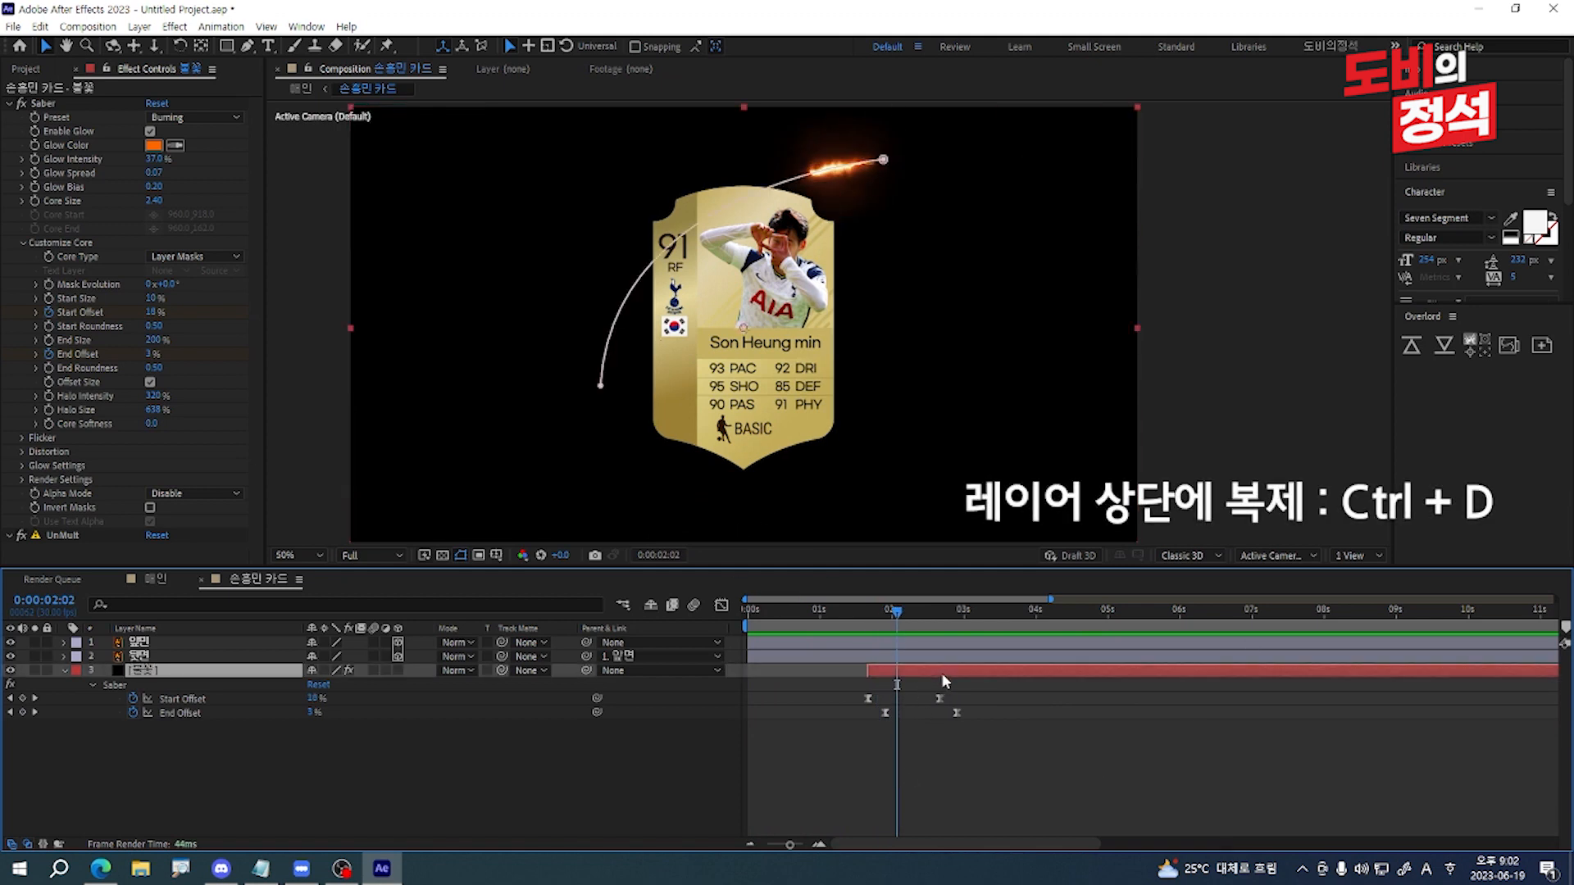
key(ctrl+d)
key(m)
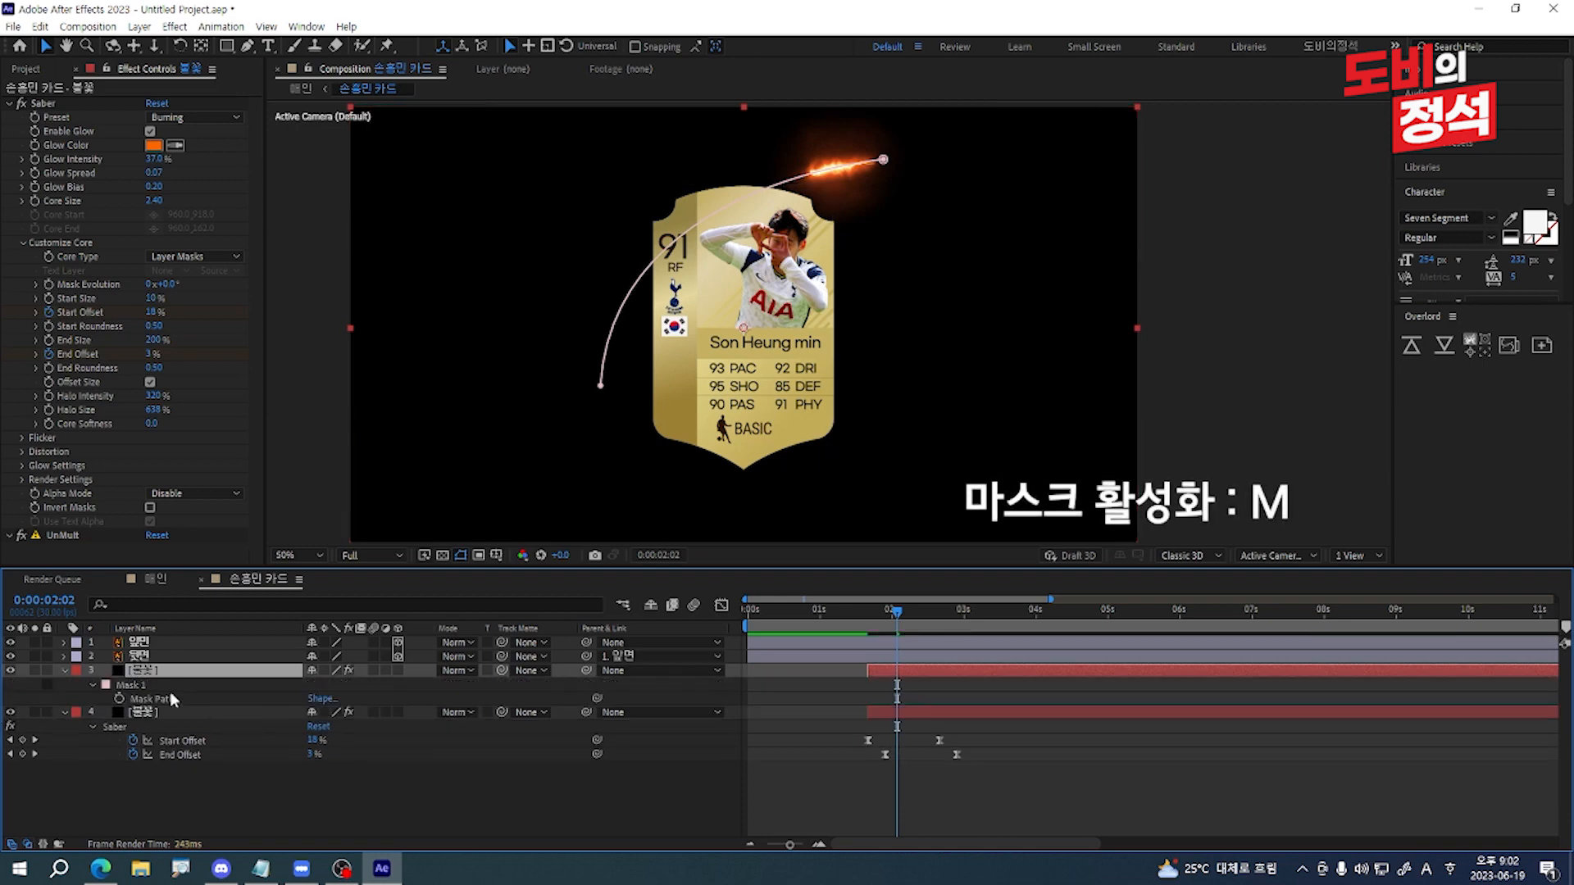
click(134, 686)
key(Delete)
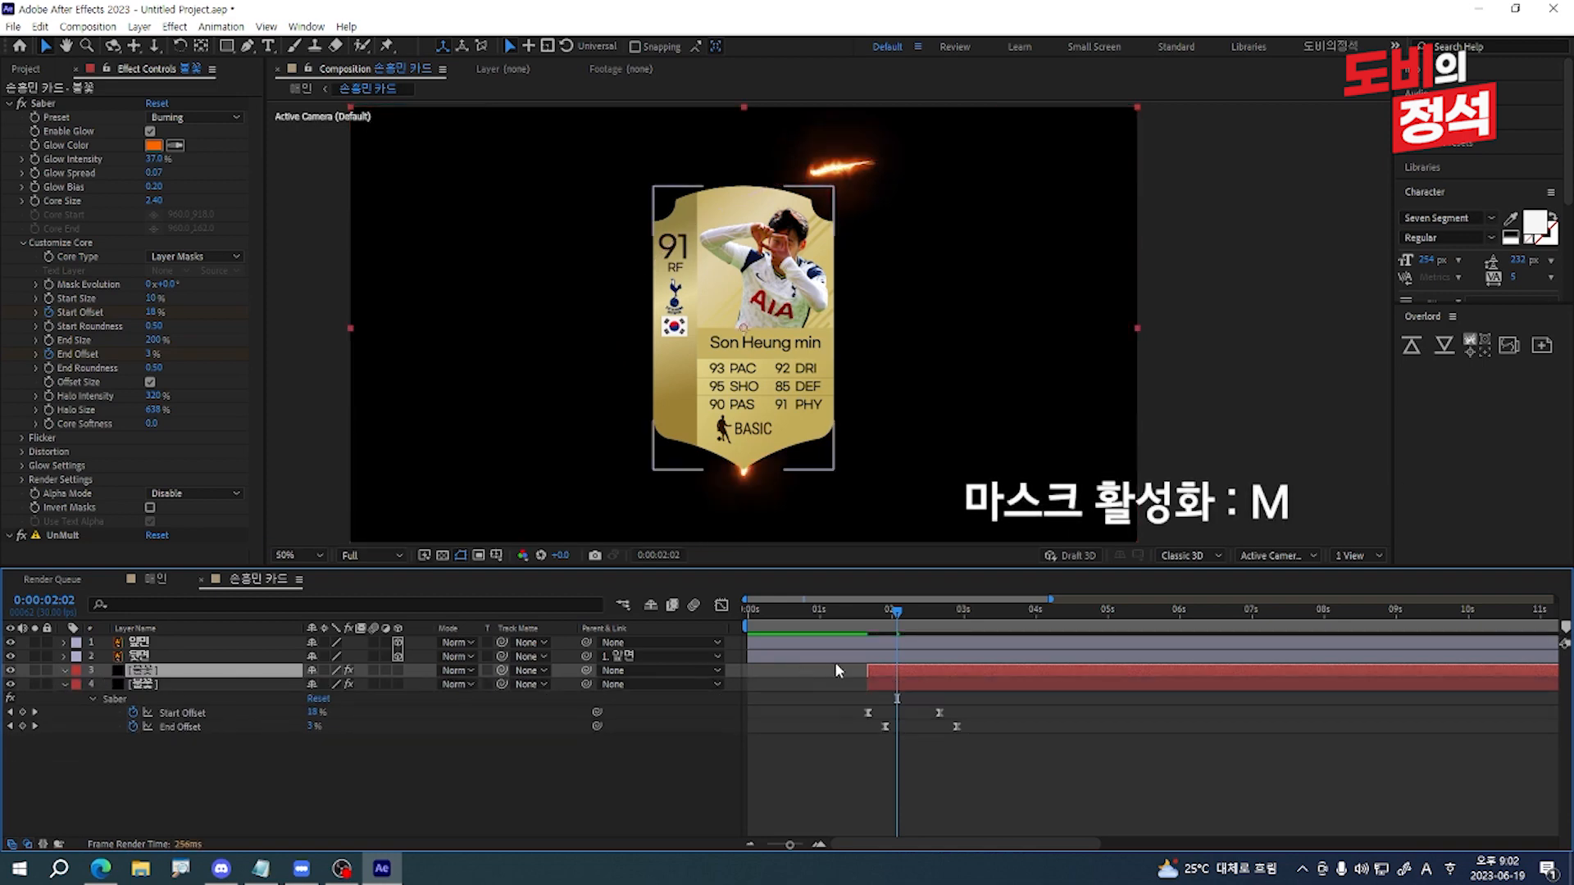
Step: Draw a curved mask on the duplicate from the card's upper left to its lower right and set the Saber Glow Color to green
click(249, 47)
click(619, 175)
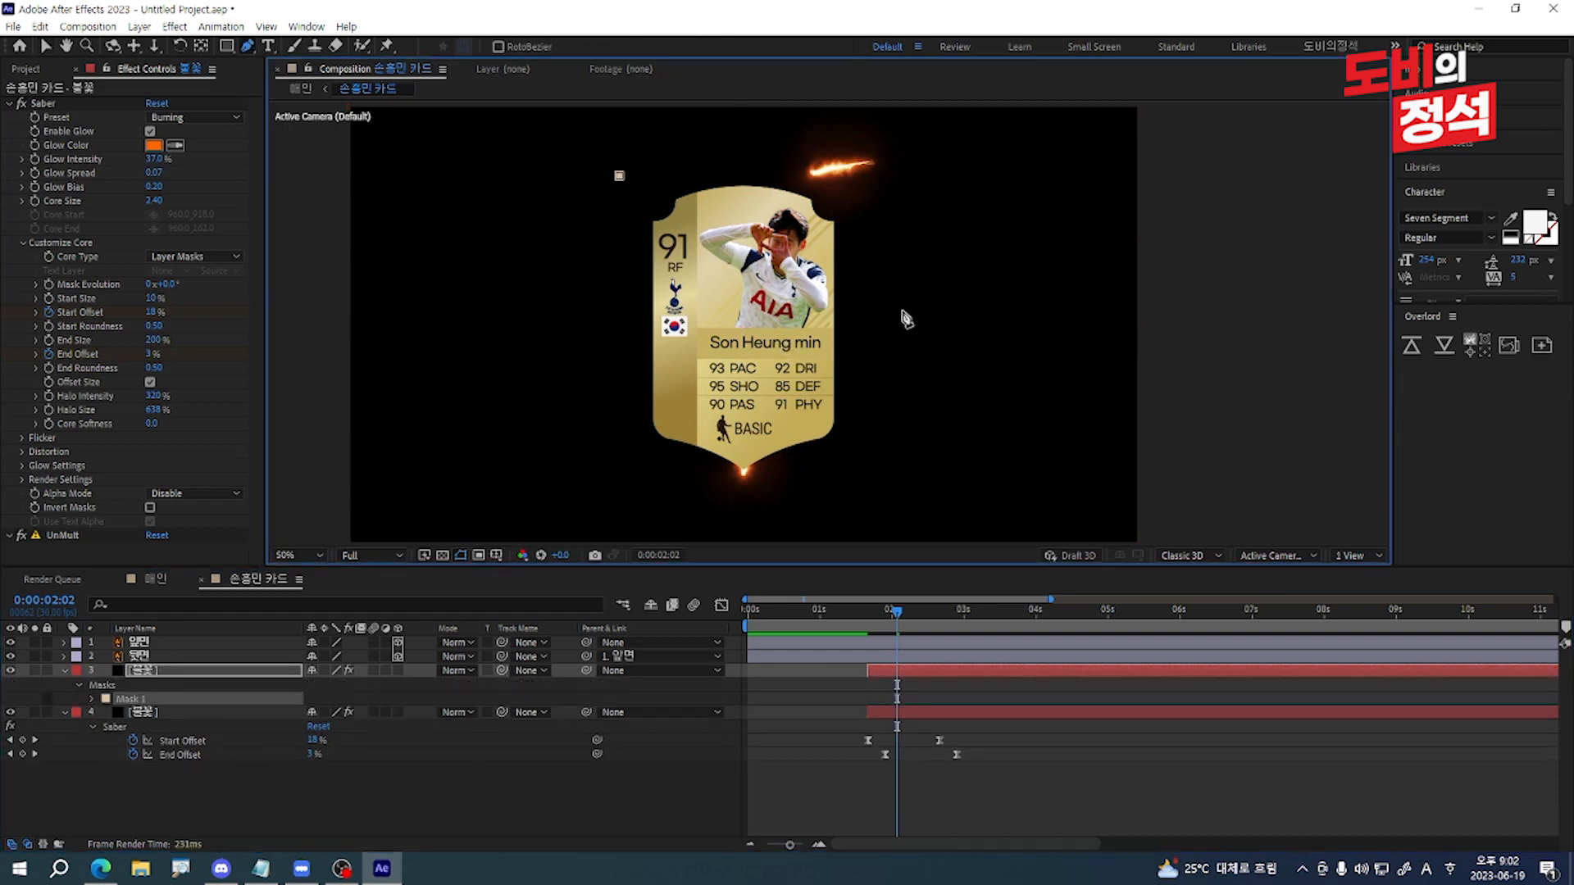
drag(902, 327, 992, 522)
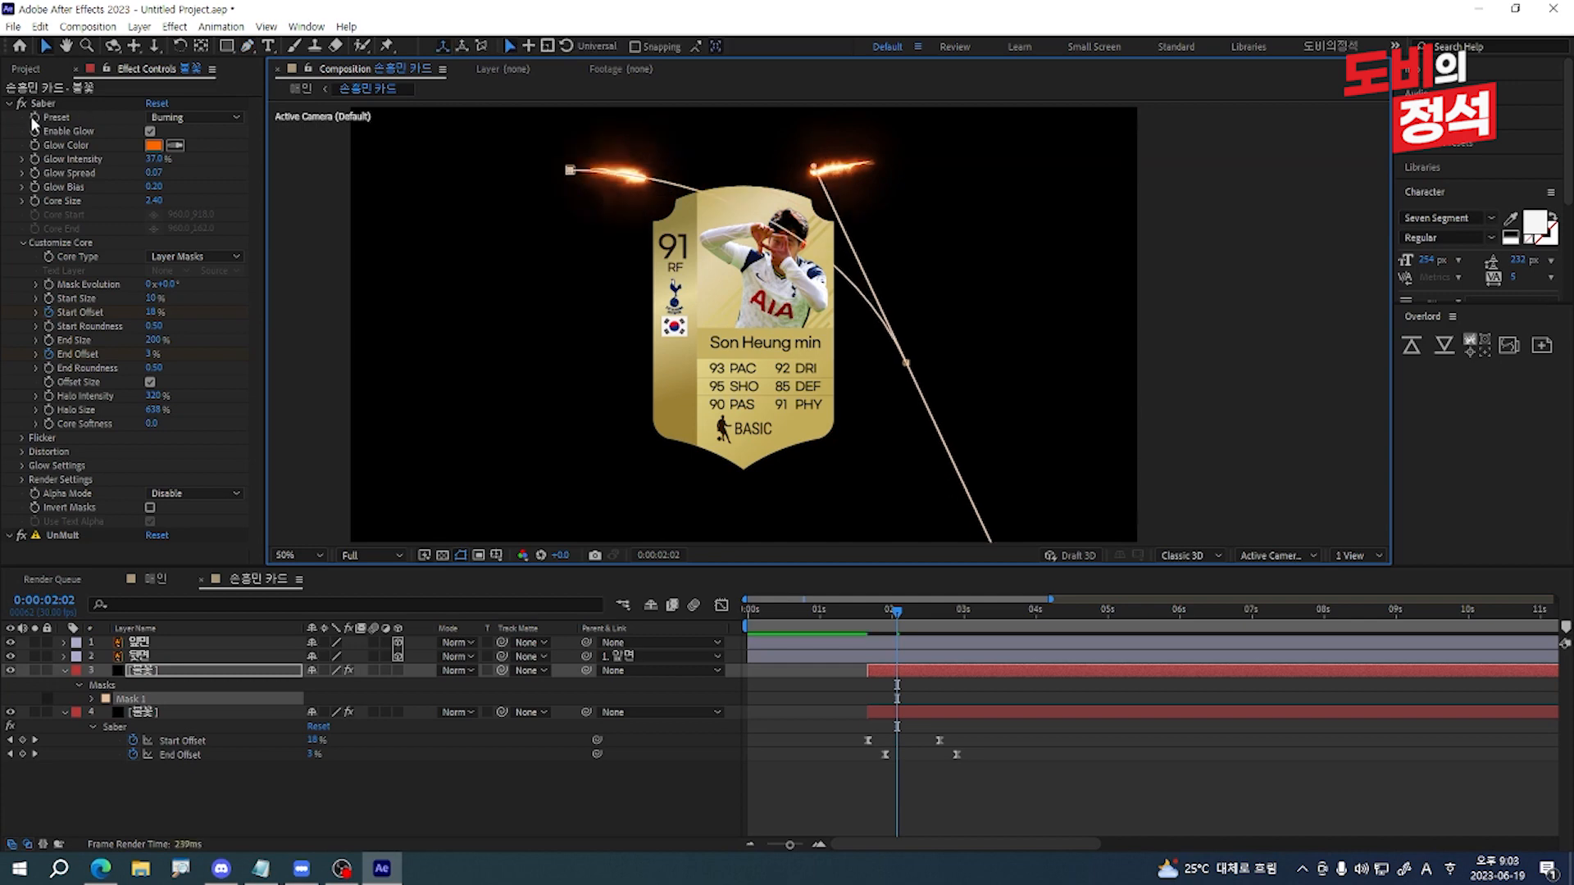
click(154, 145)
drag(405, 456, 396, 490)
key(Return)
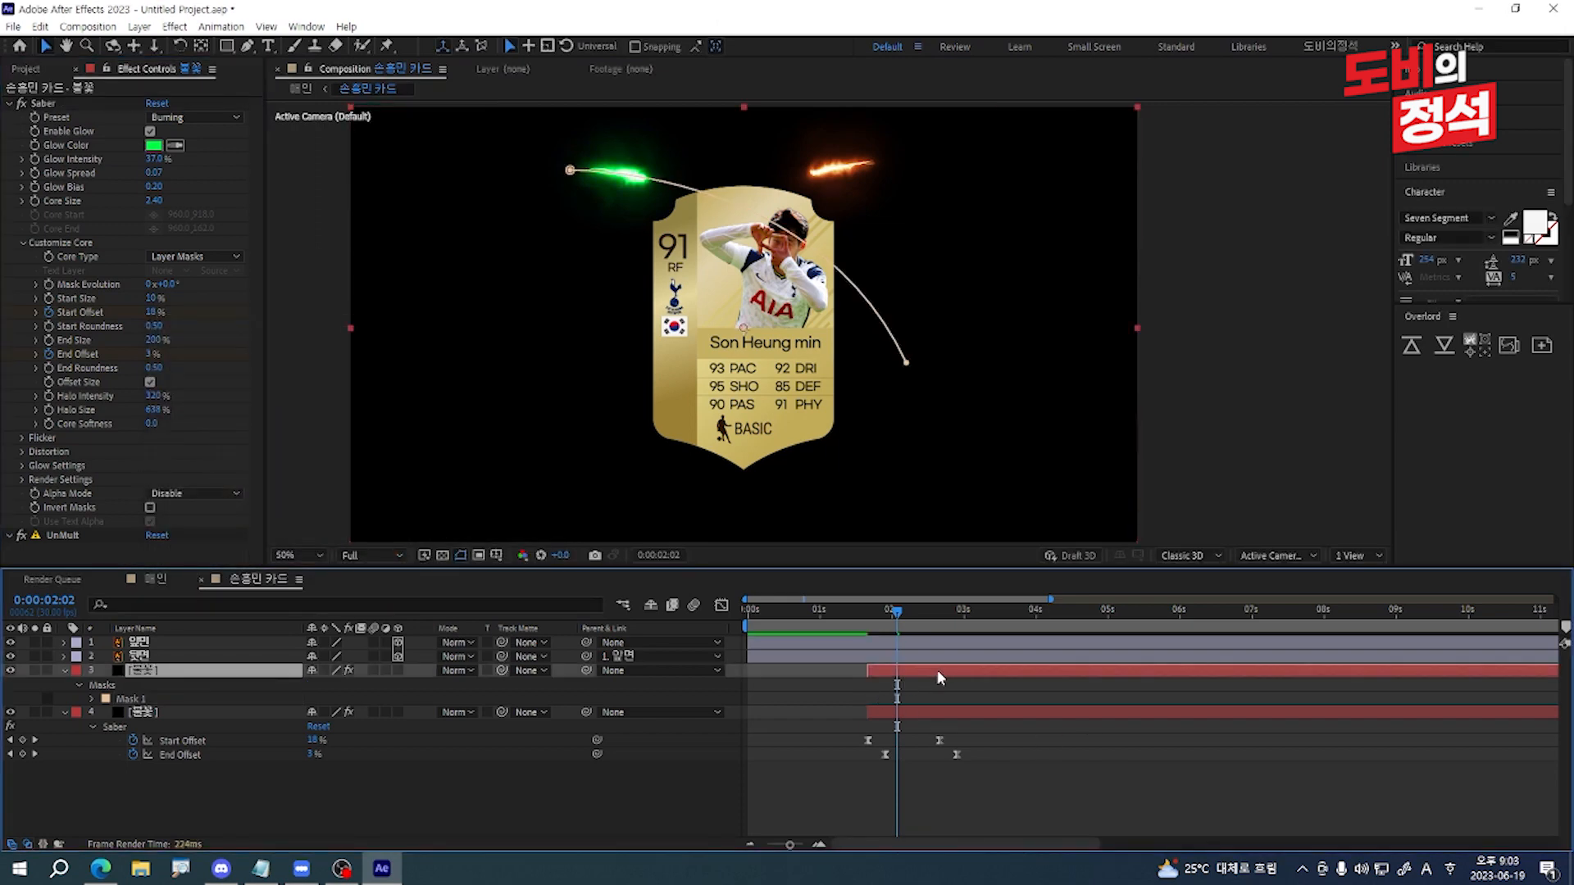
Step: Duplicate the green 불꽃 layer and delete the new copy's mask
key(ctrl+d)
key(m)
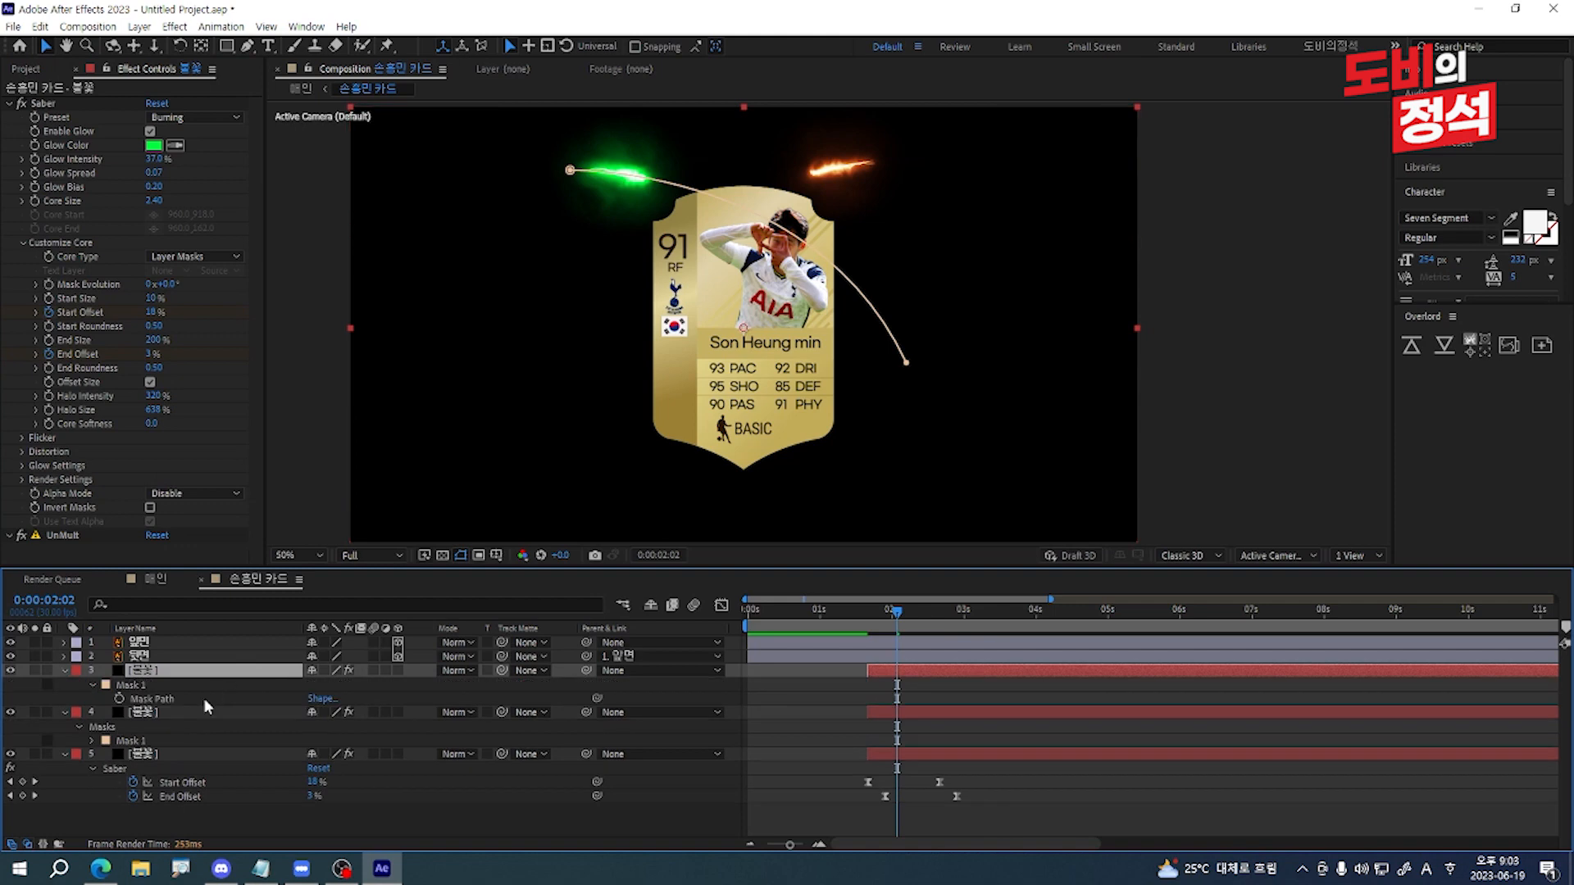
click(122, 685)
key(Delete)
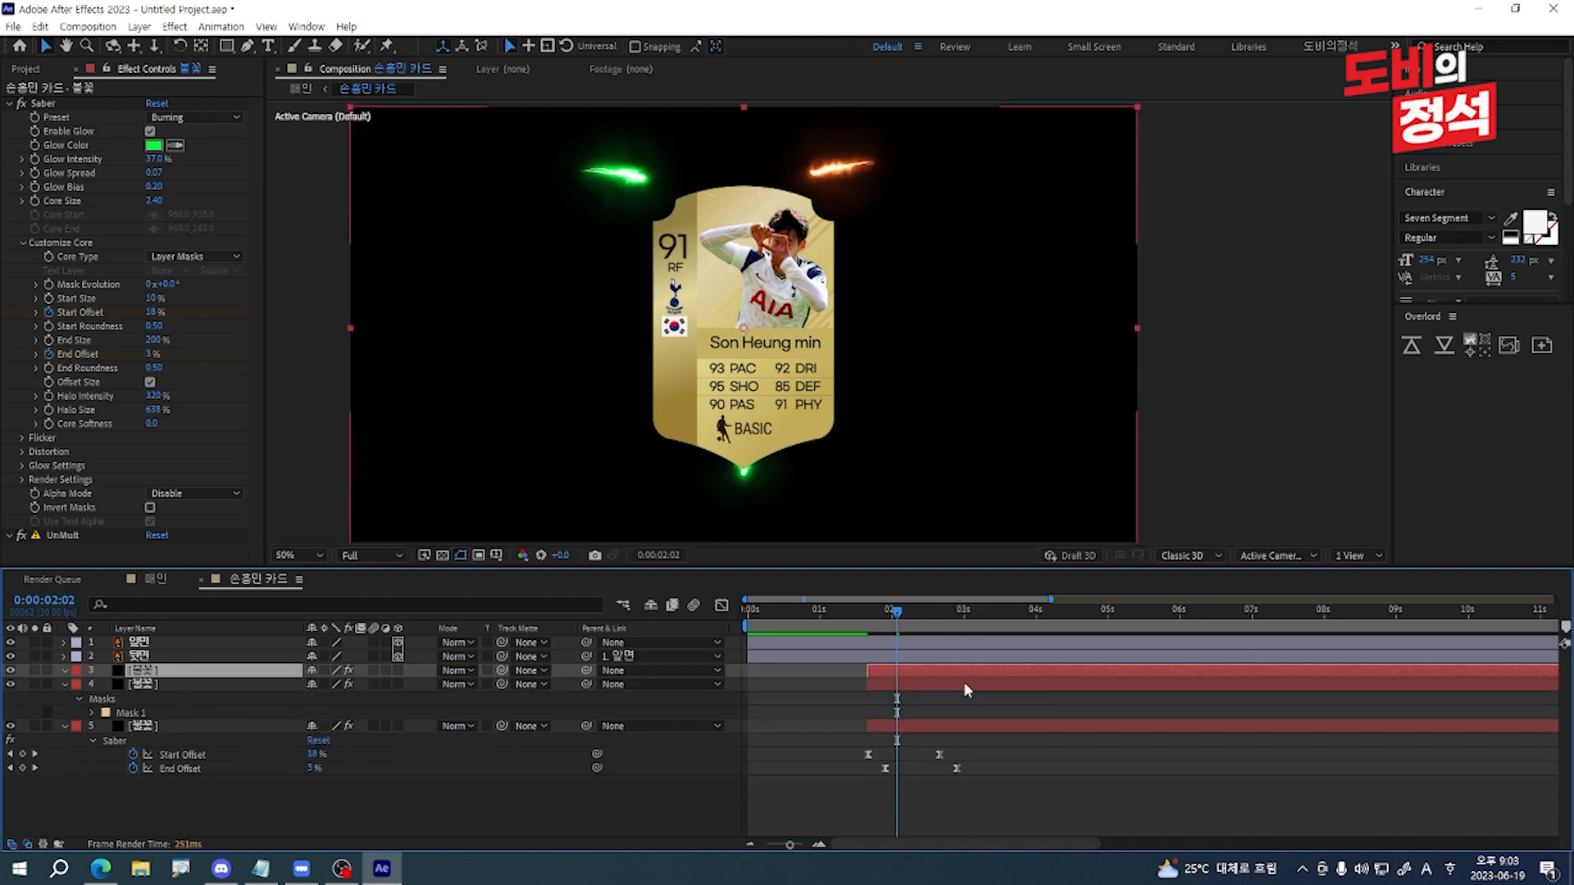
Step: Draw a curved mask on the new copy from the card's lower left to its upper right and set the Glow Color to blue 0060FF
click(247, 46)
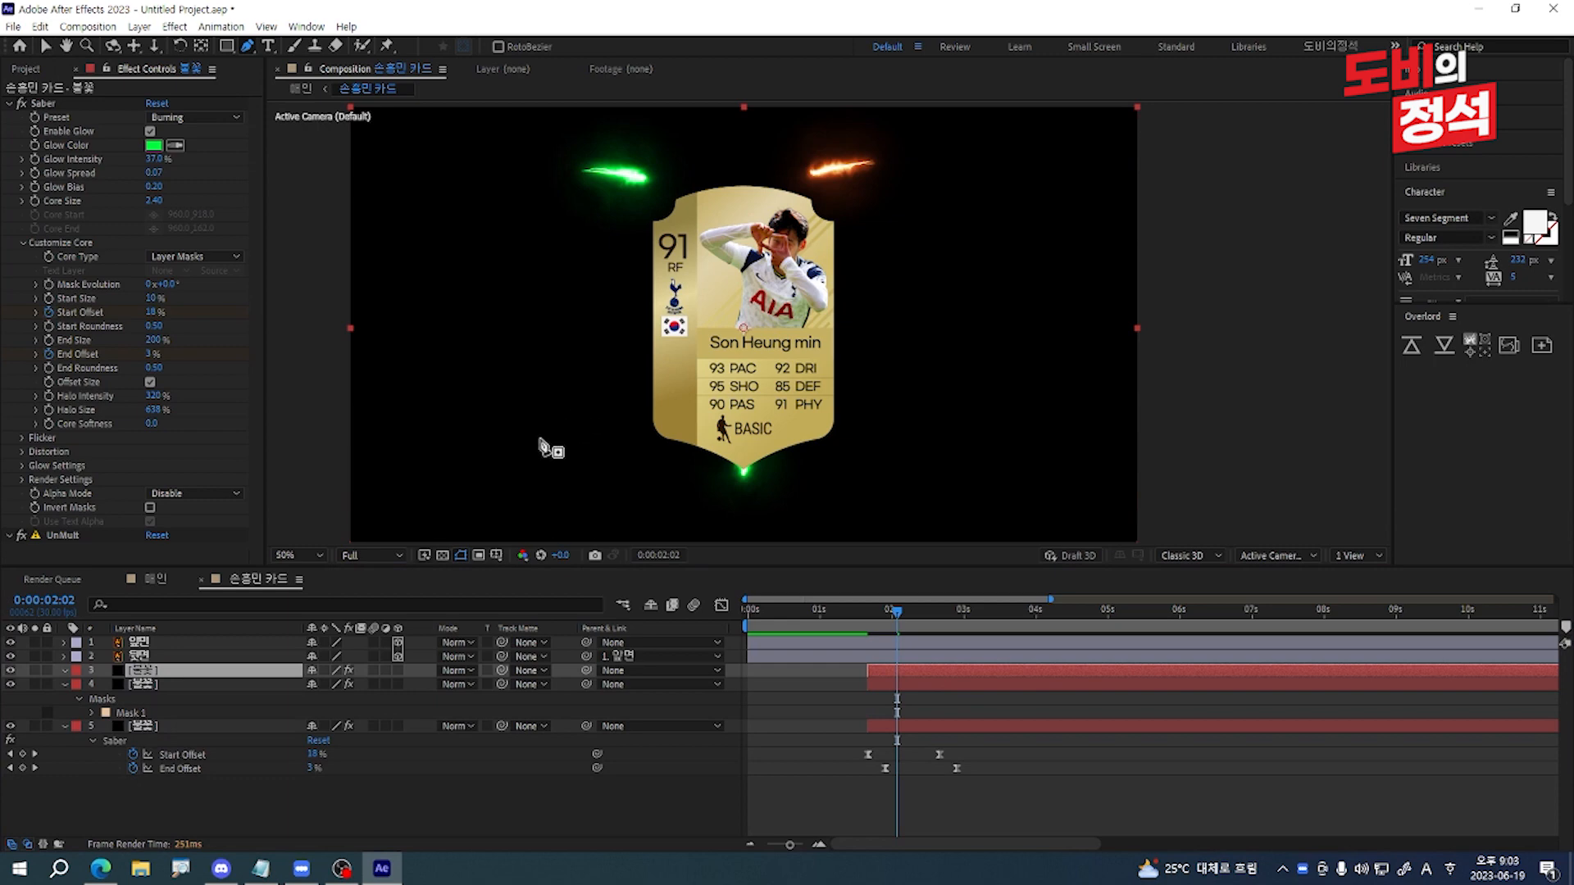
click(539, 437)
drag(892, 206, 929, 102)
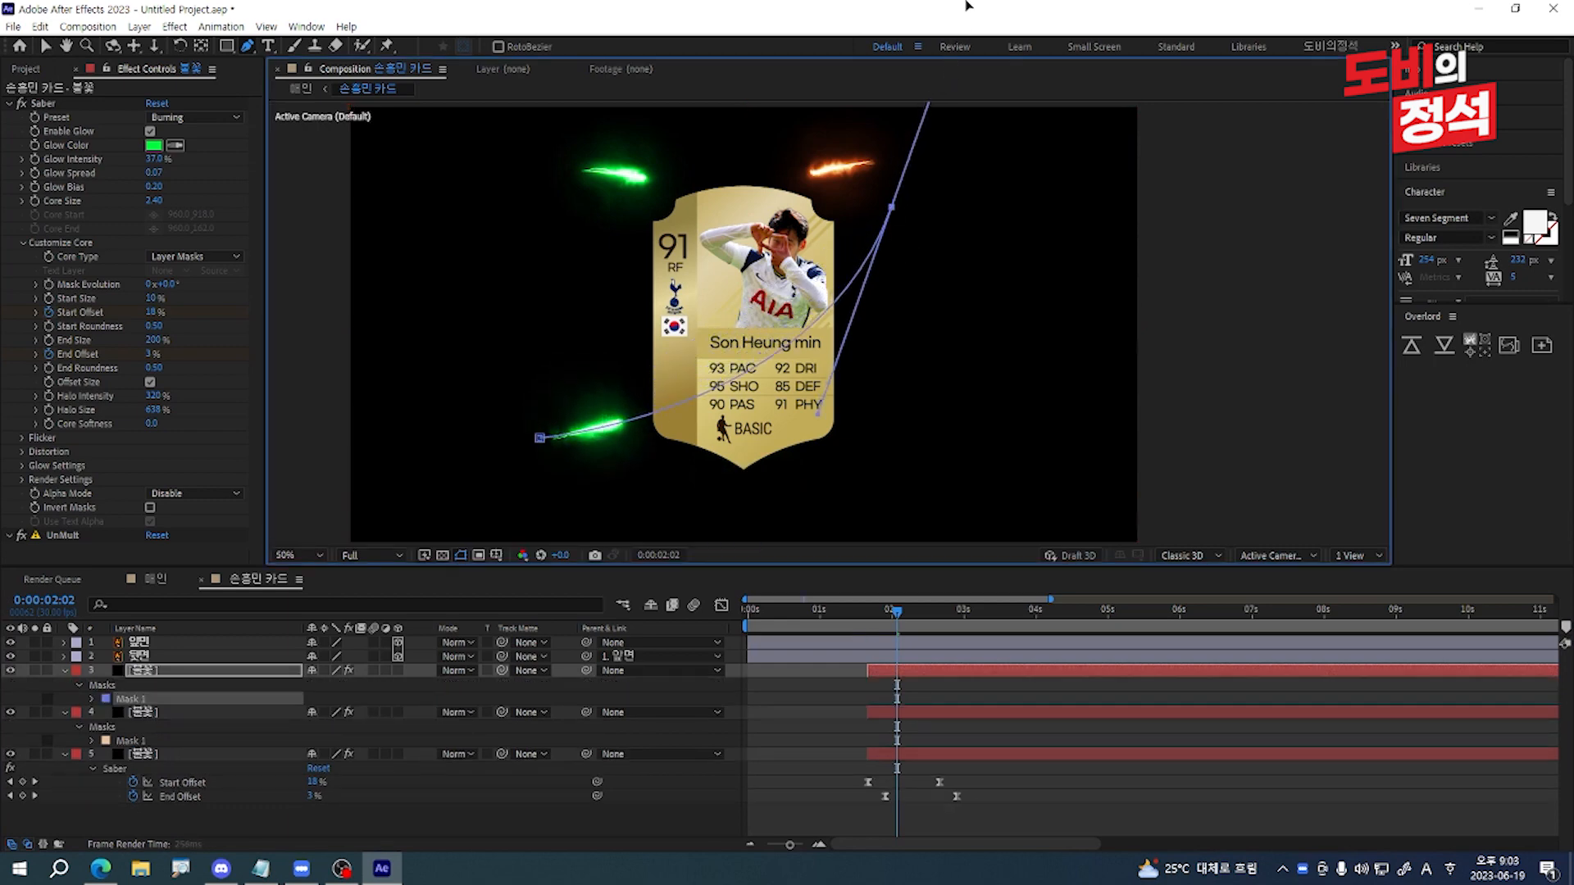
click(154, 145)
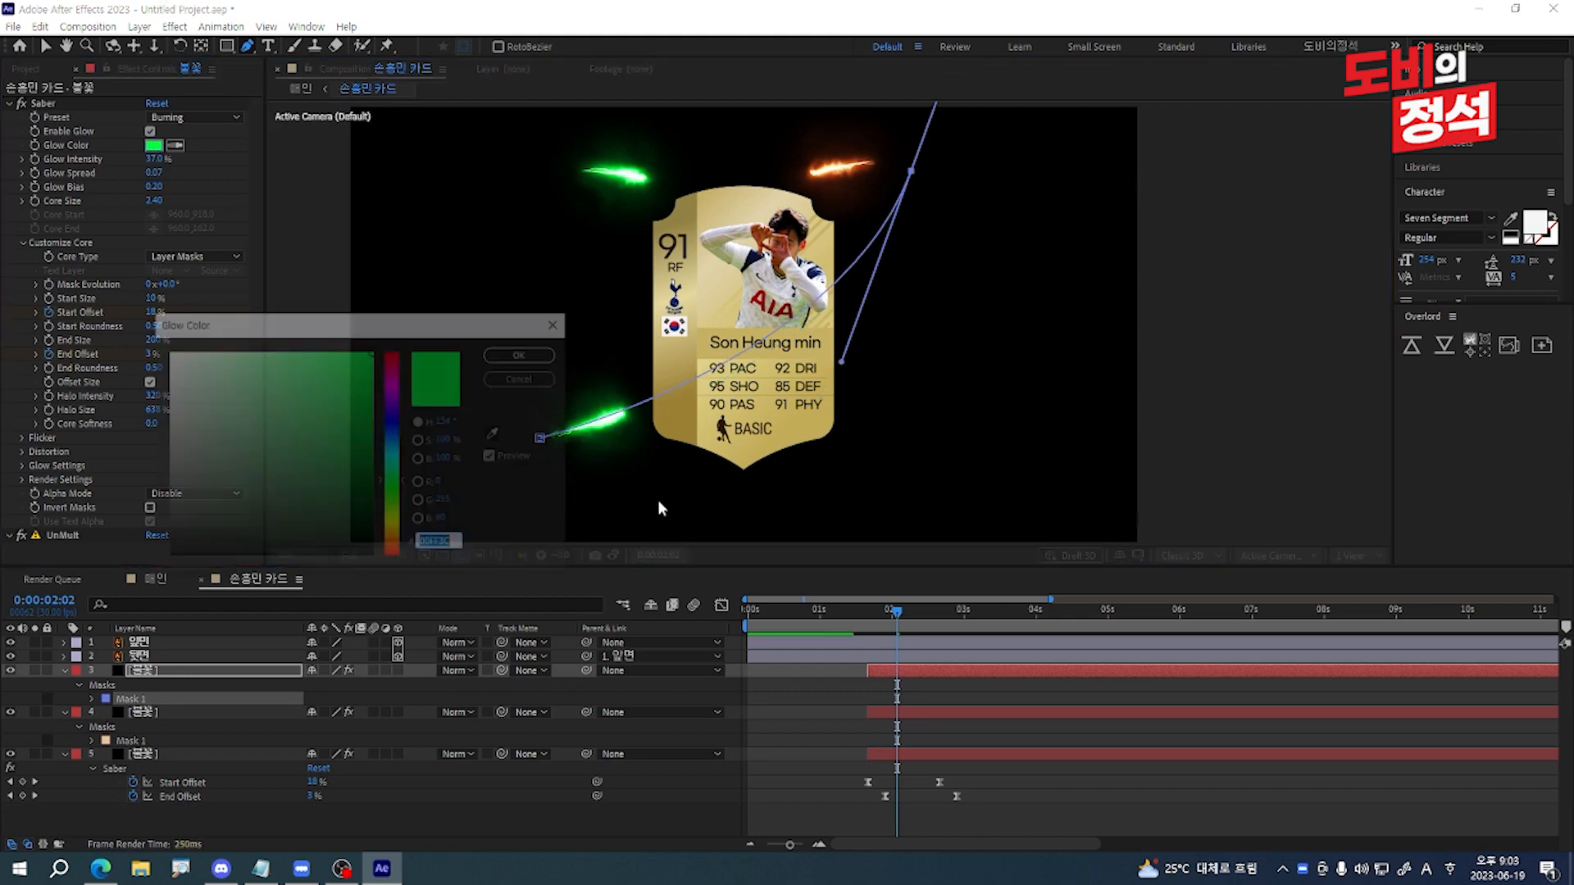
drag(392, 450, 389, 430)
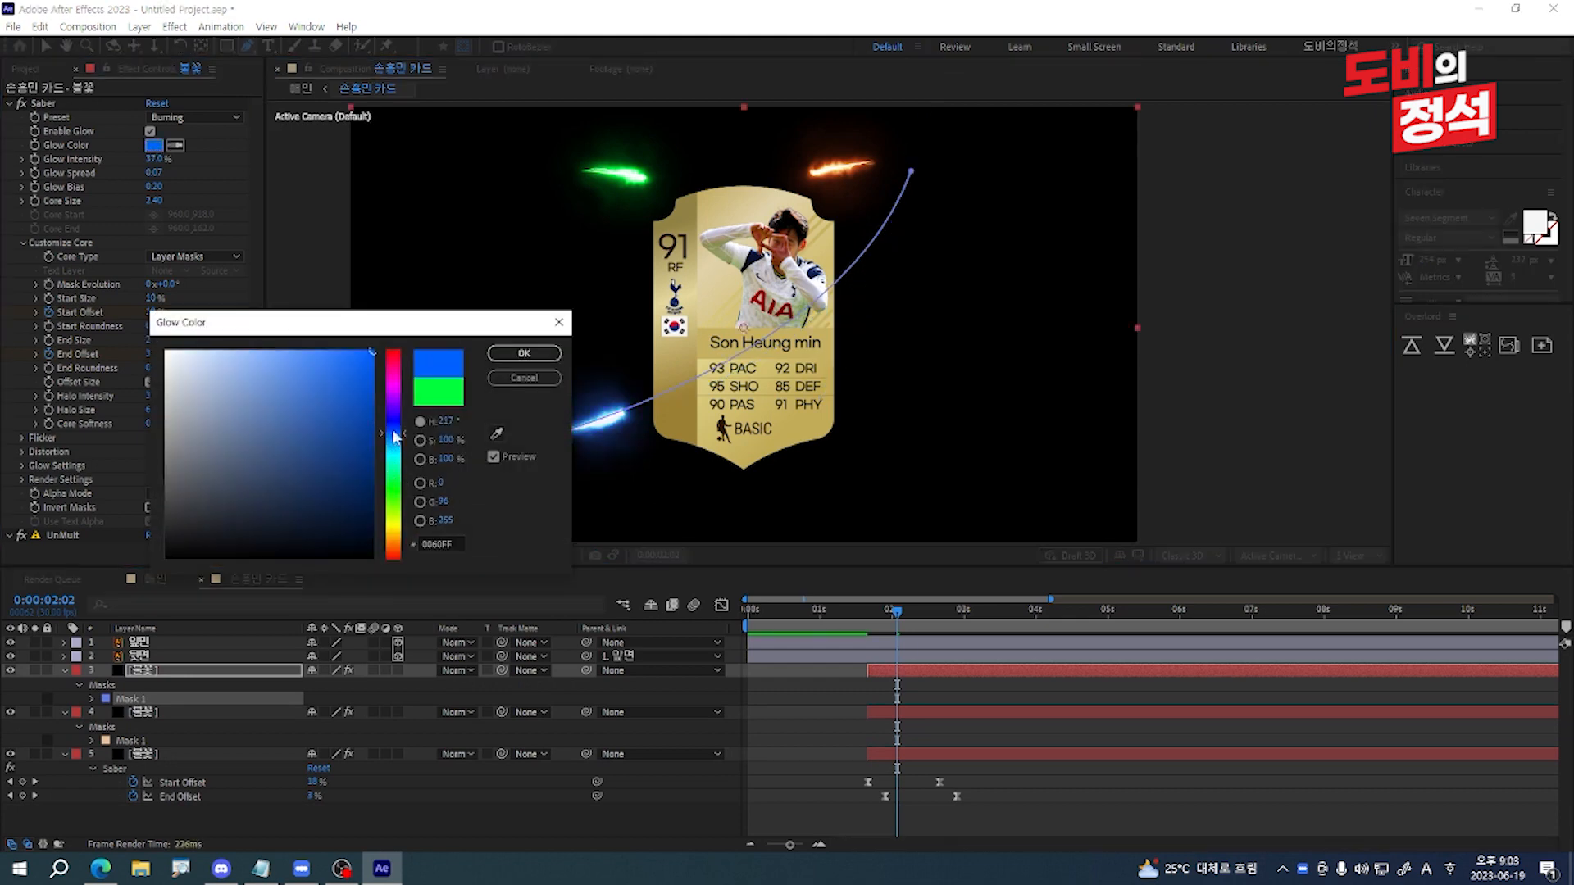
click(524, 354)
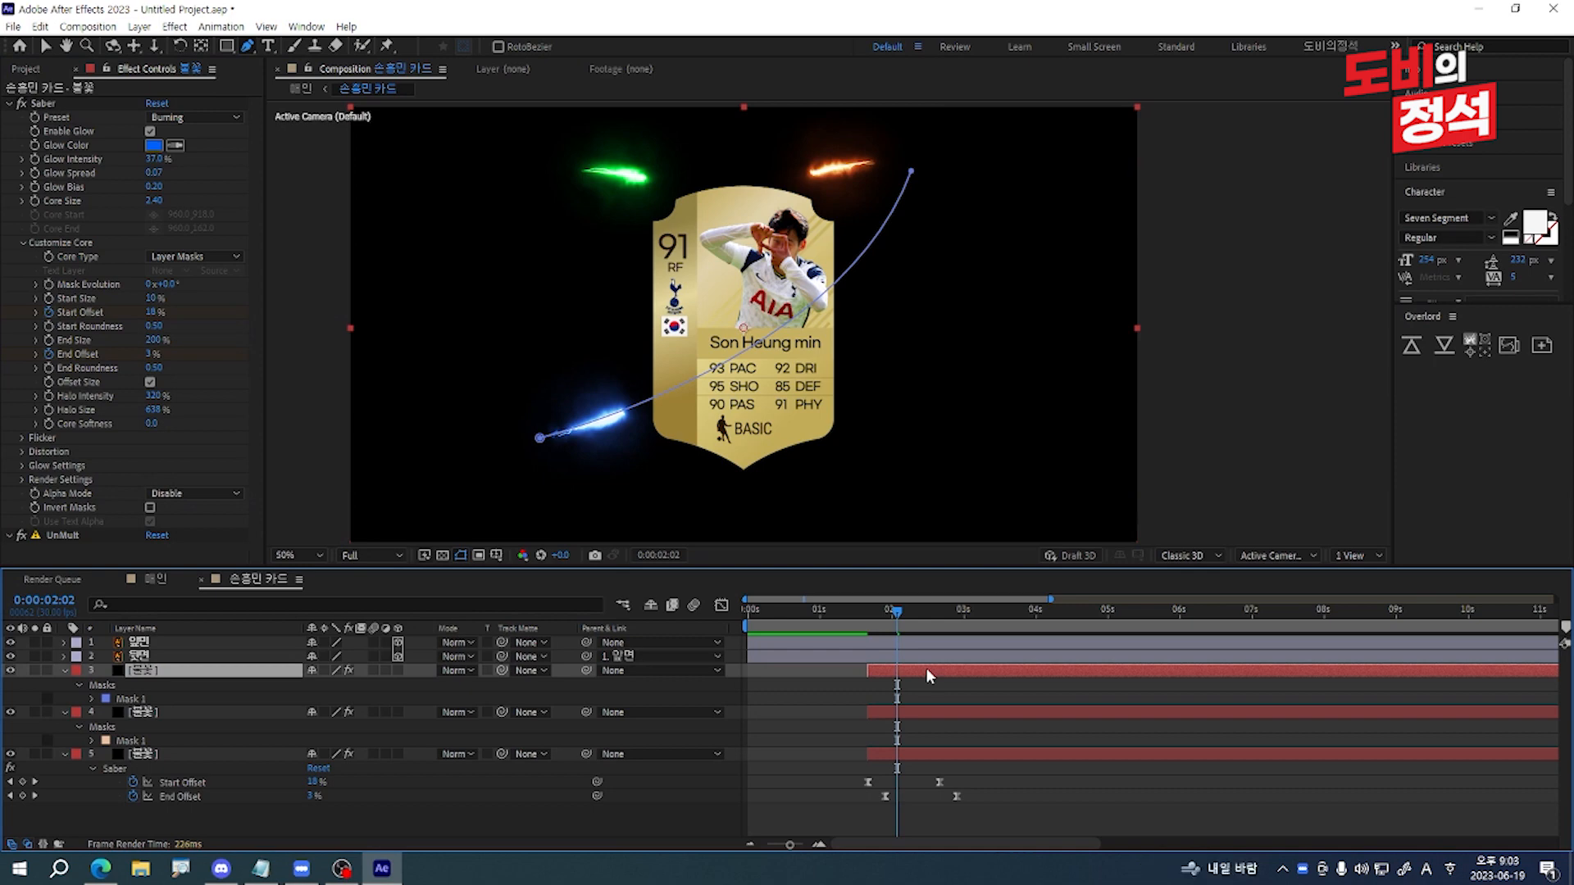
Step: Bring the blue 불꽃 layer in front of the card layers and preview the animation from the beginning
key(ctrl+shift+bracketright)
key(Home)
key(space)
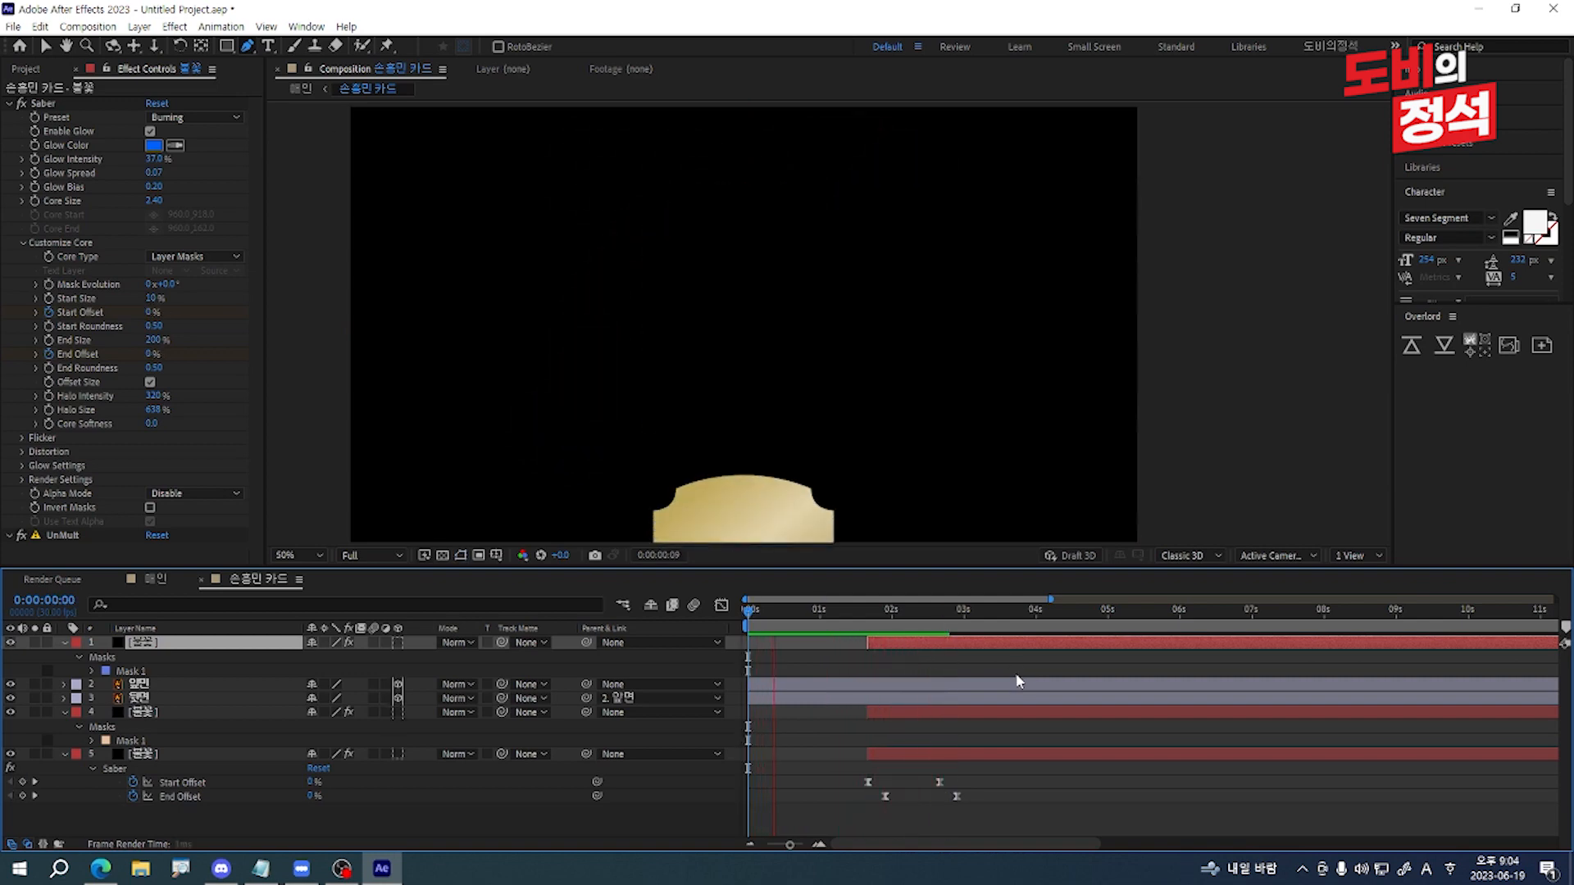
click(145, 654)
Step: Move the green 불꽃 layer so that it starts at 0:00:02:00
drag(815, 623, 867, 625)
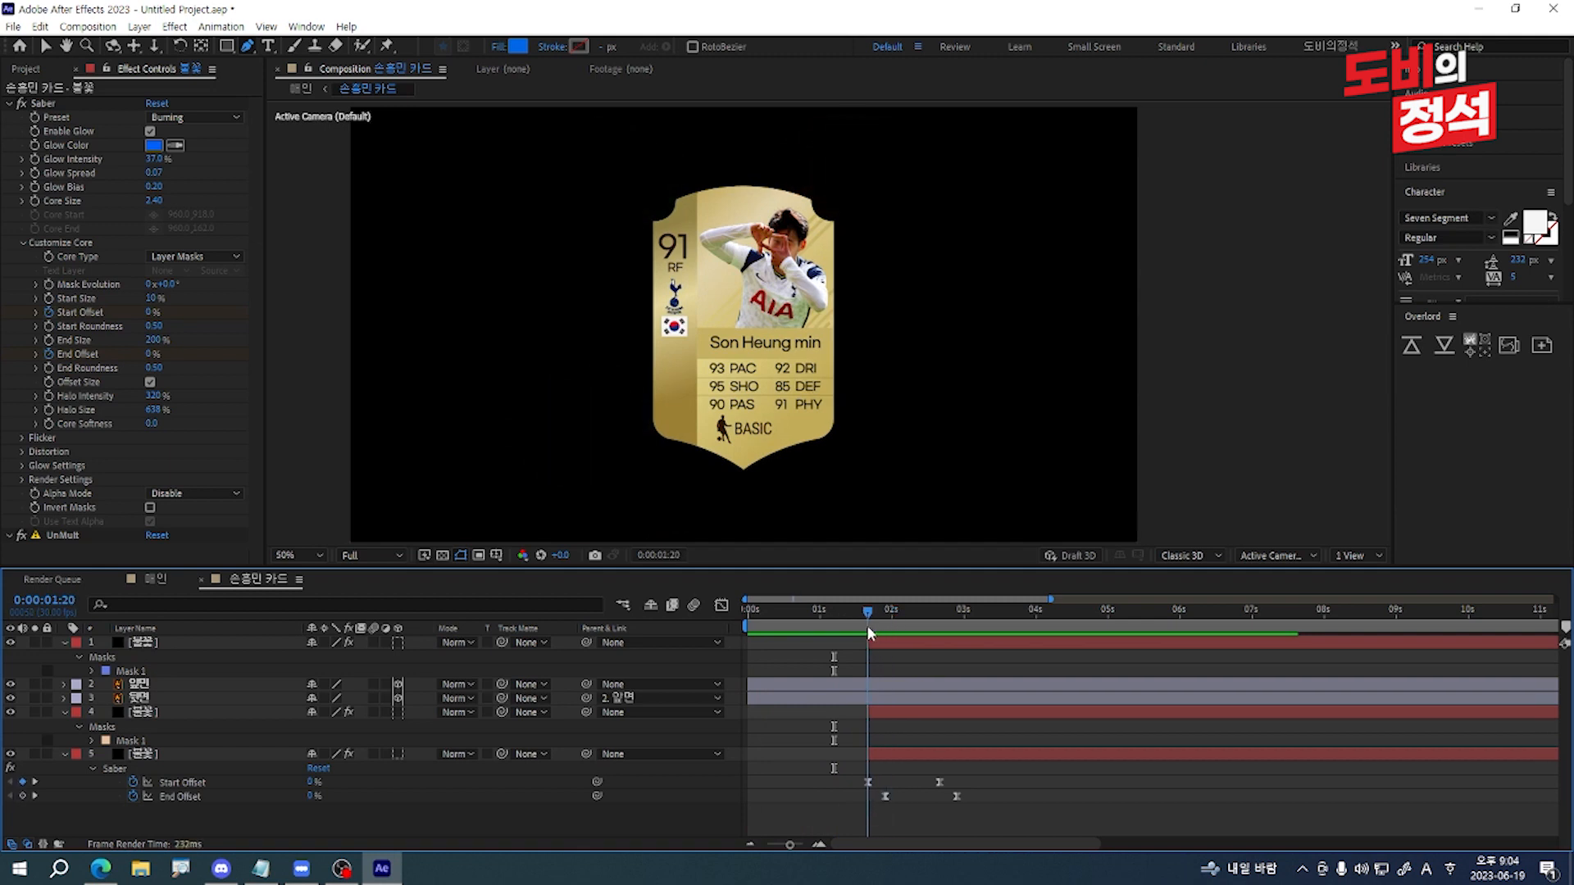
click(910, 644)
key(shift+Page_Down)
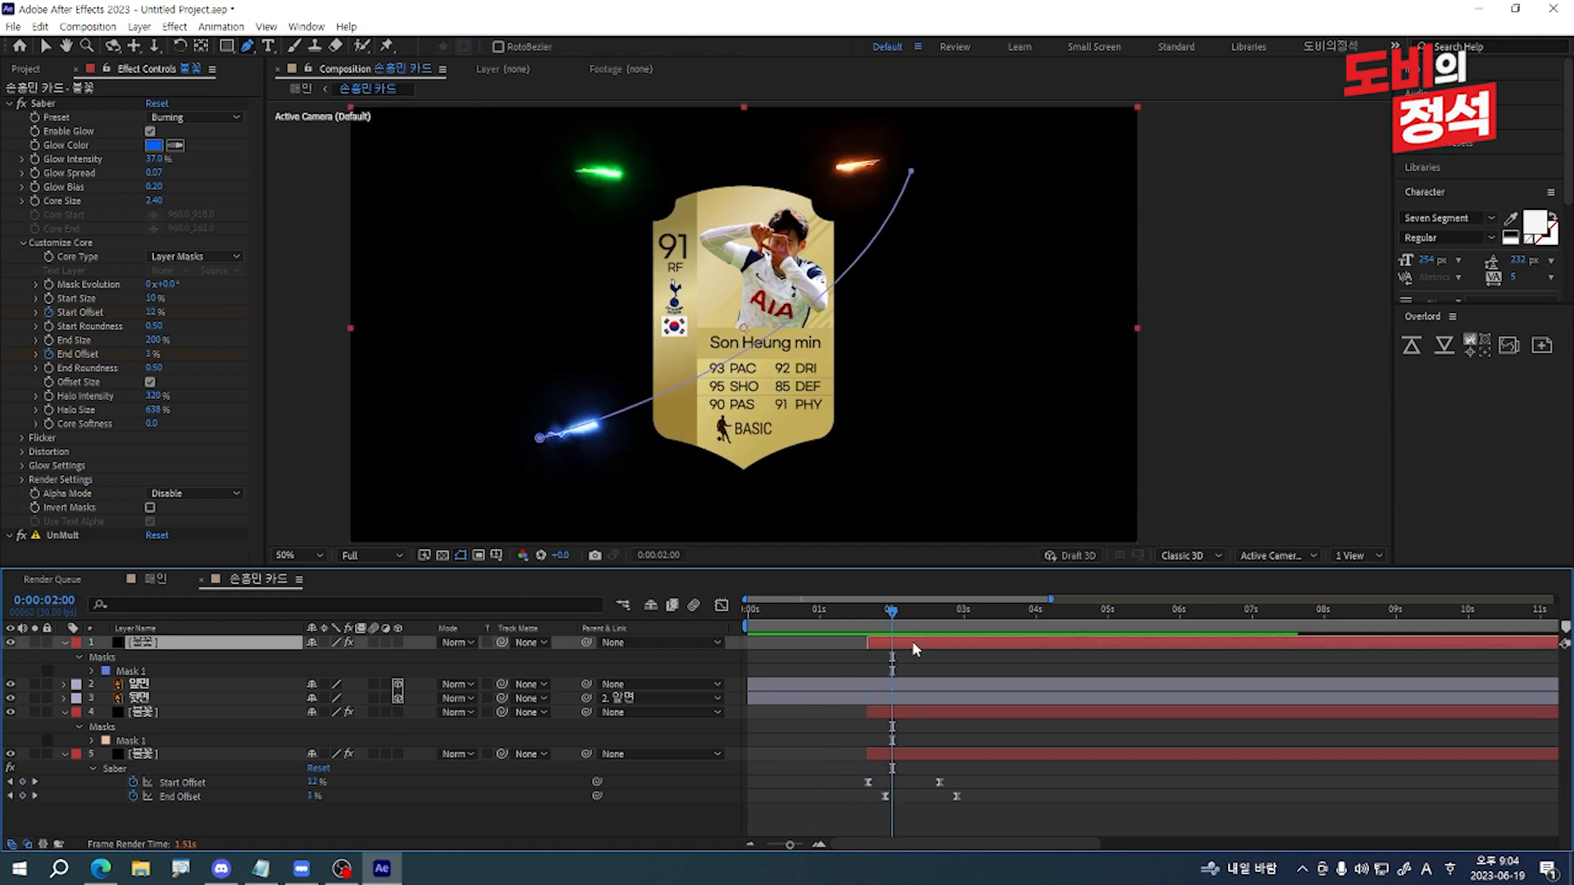
key(ctrl+Down)
key(ctrl+Down)
key(ctrl+Down)
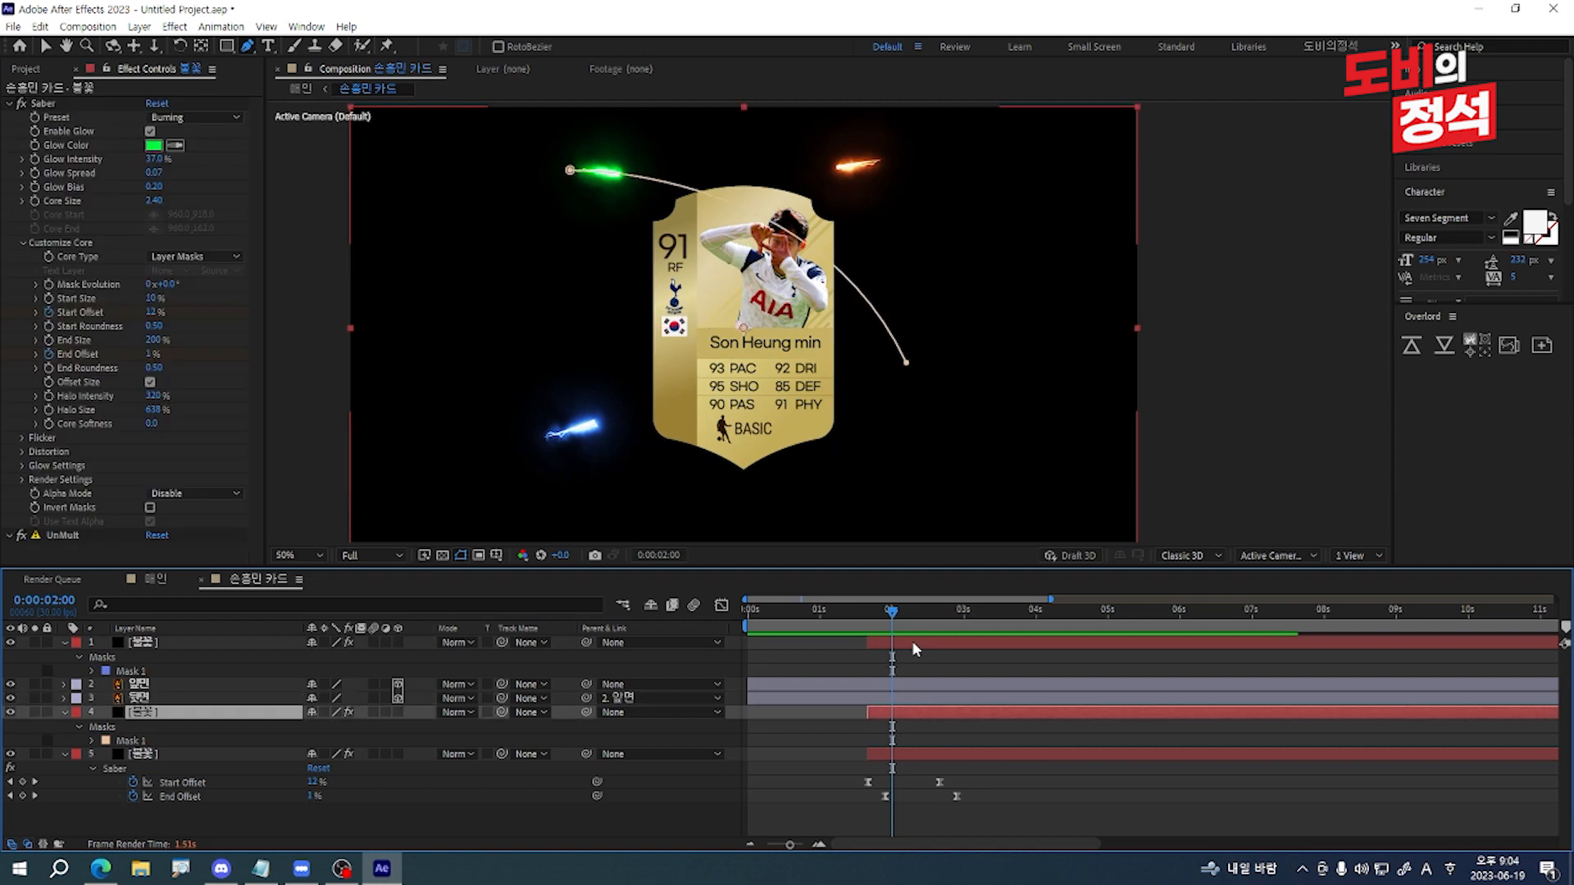
key([)
Step: Move the orange 불꽃 layer so that it starts at 0:00:02:10 and preview the three staggered flames
key(shift+Page_Down)
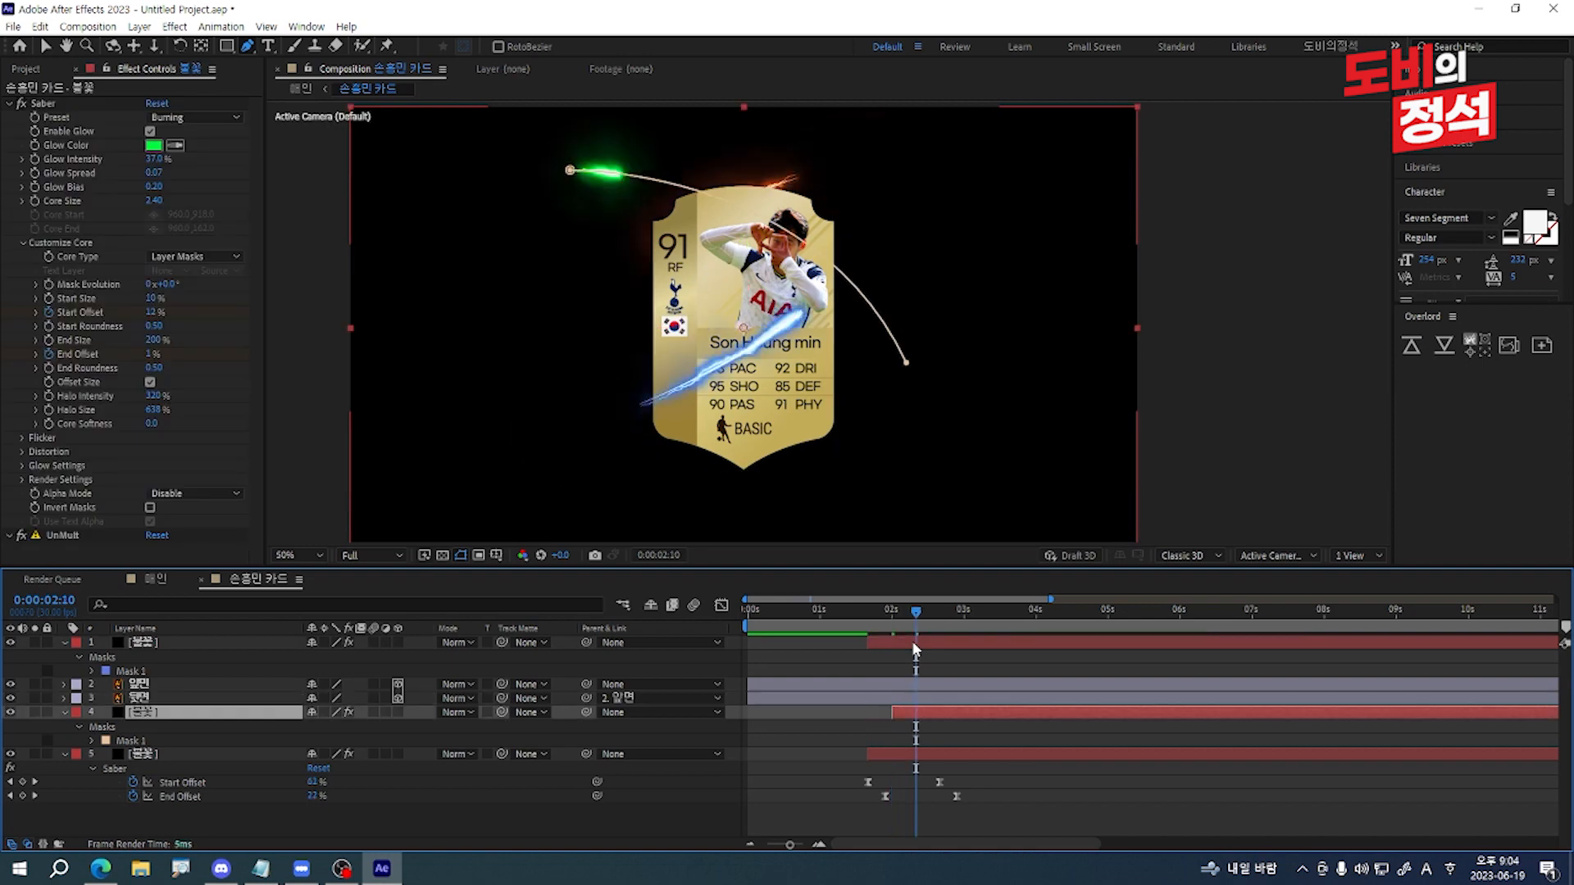
key(ctrl+Down)
key([)
key(Home)
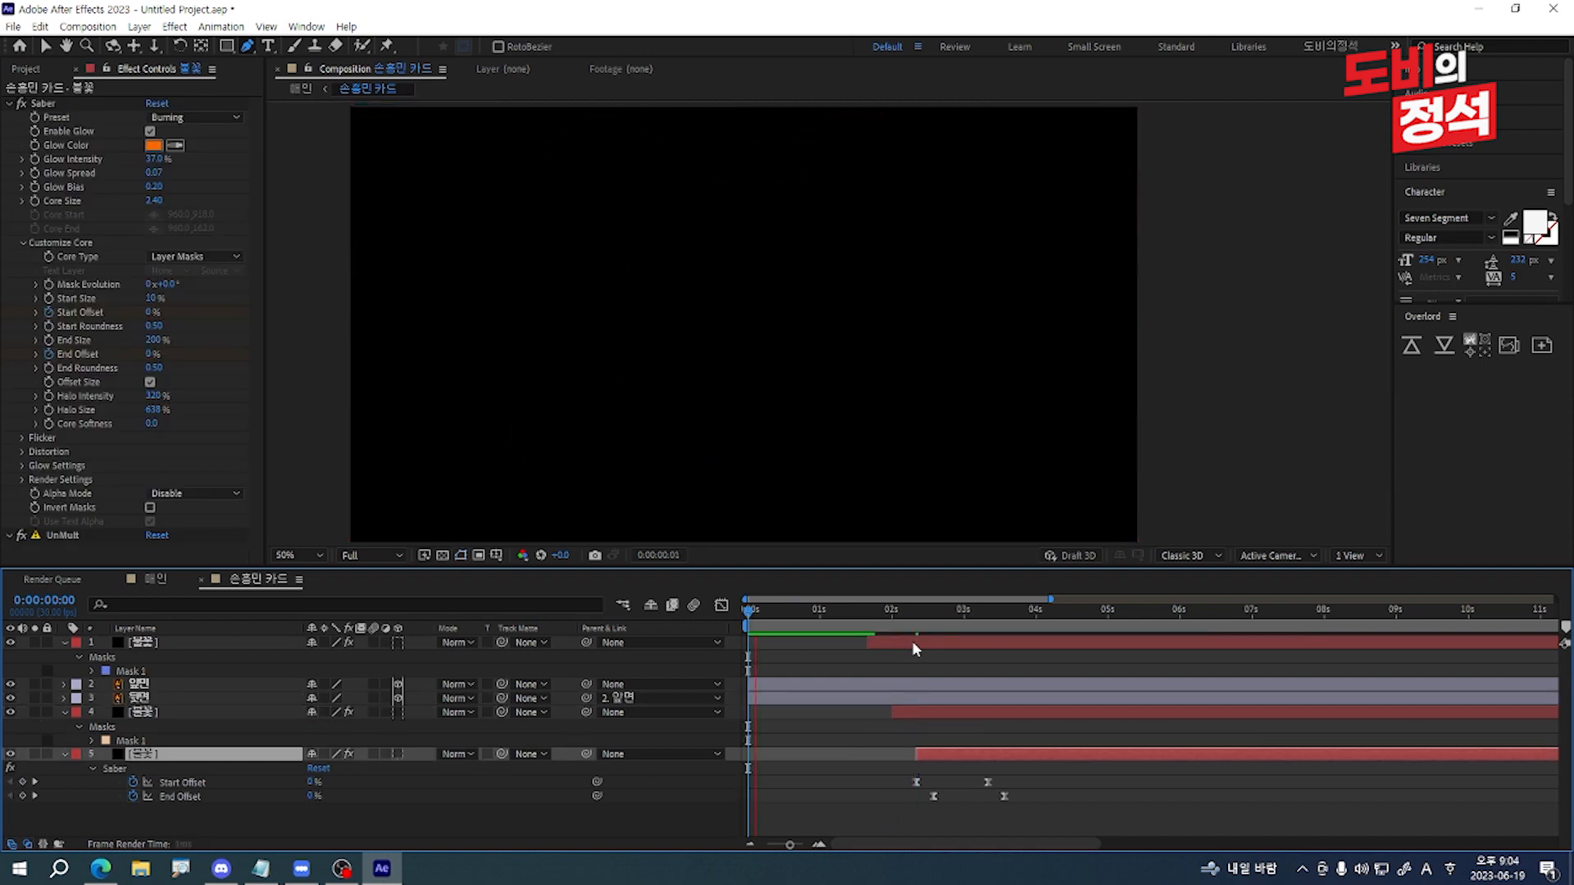
key(space)
key(space)
key(Home)
key(space)
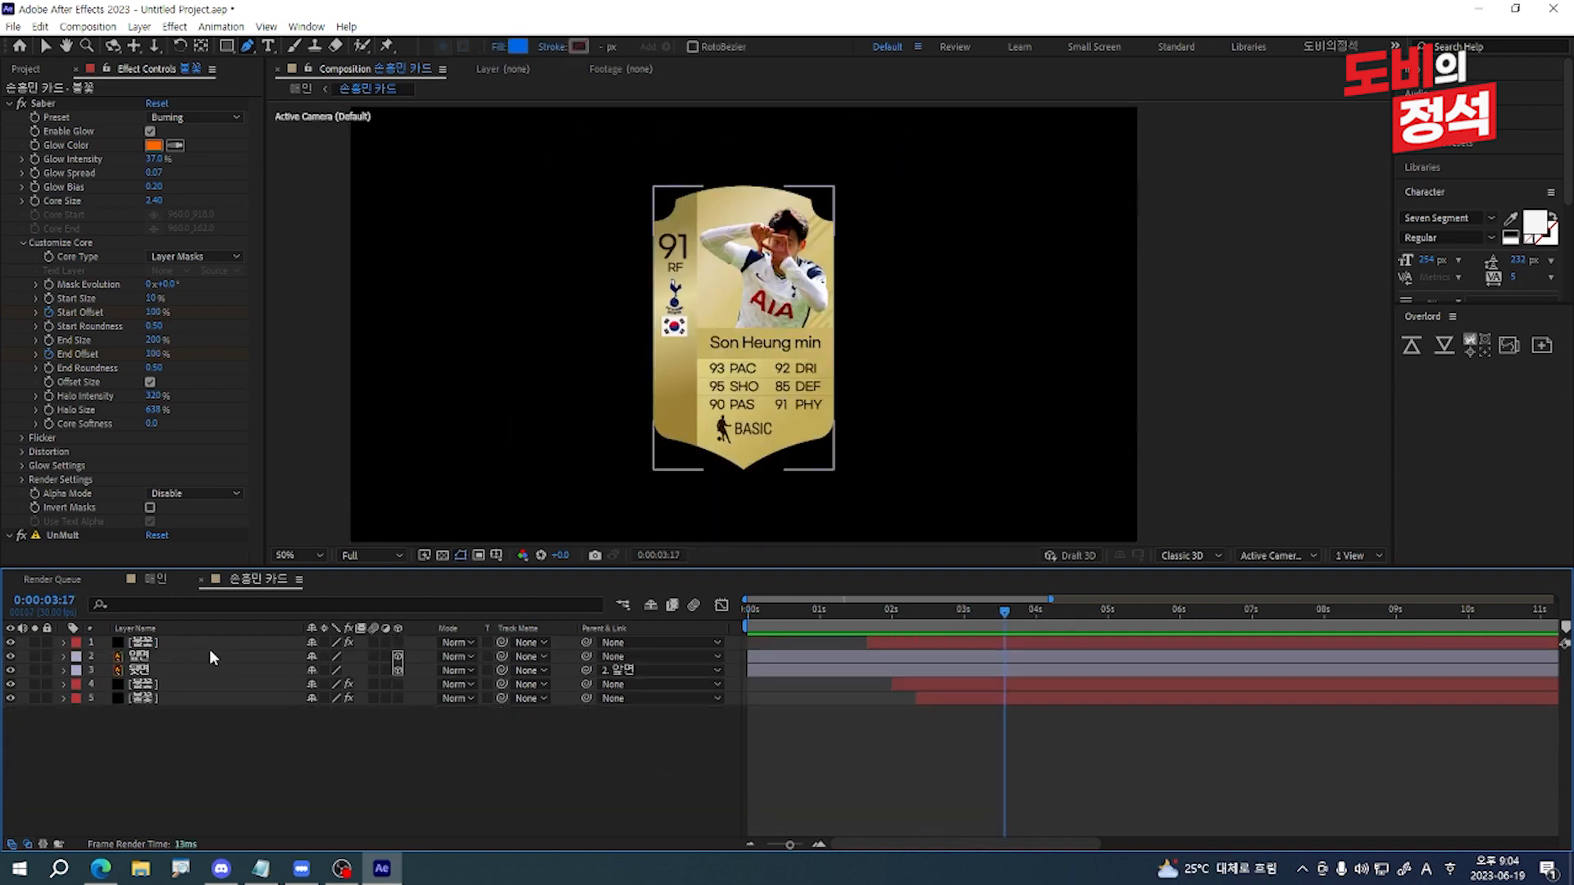
Step: At 0:00:03:14, apply CC Light Sweep to the 앞면 layer and set its Direction to 46°
click(153, 658)
mouse_move(1002, 626)
mouse_down()
mouse_move(984, 635)
mouse_move(1006, 644)
mouse_up()
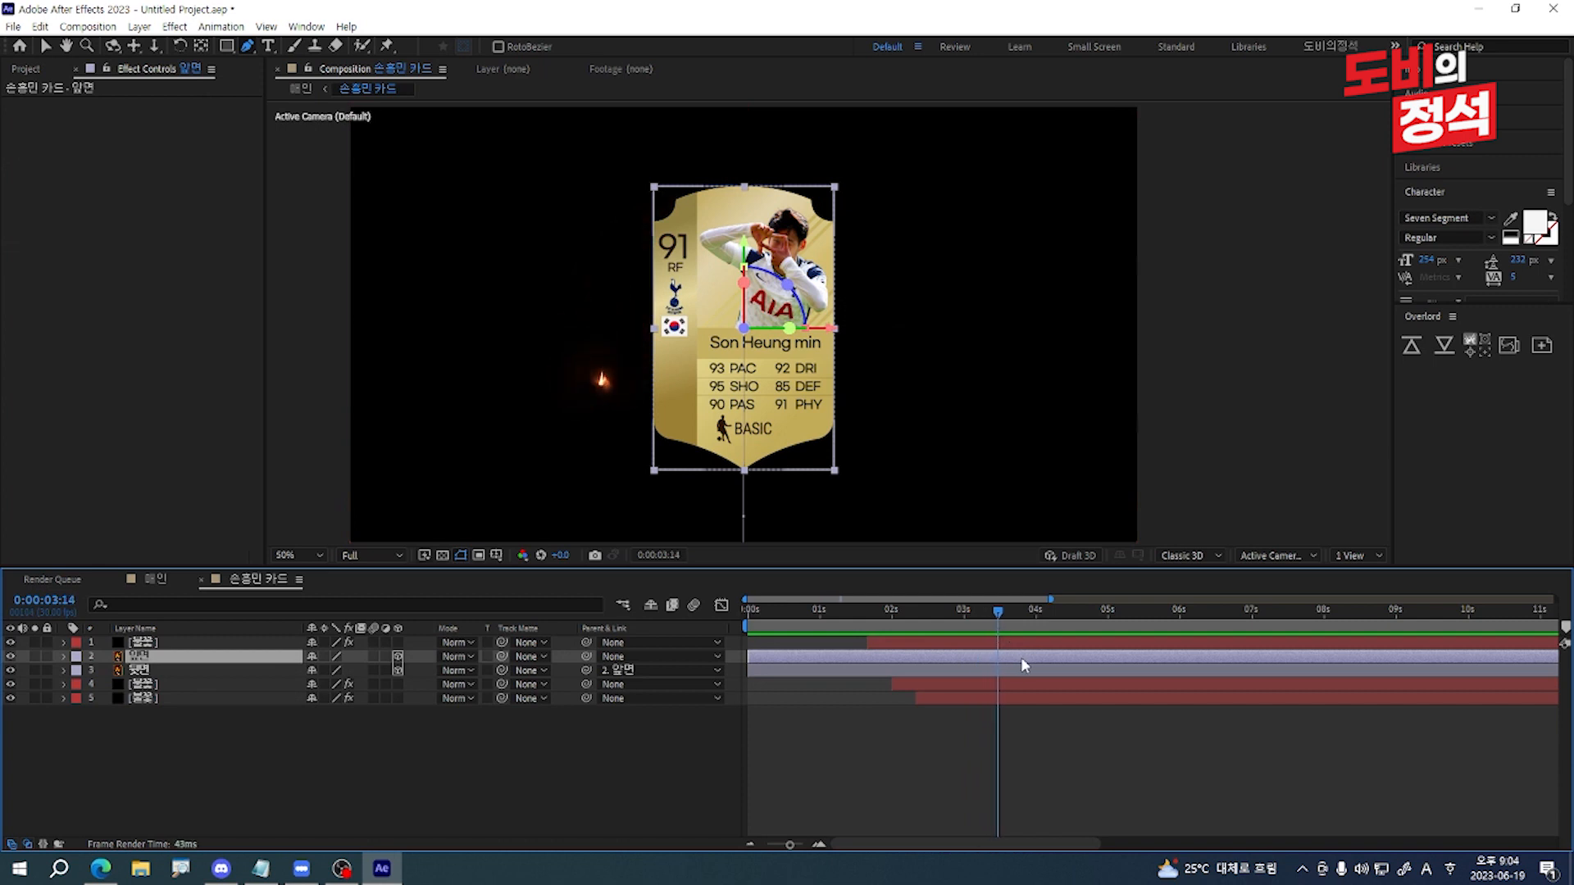
key(ctrl+space)
text(light s)
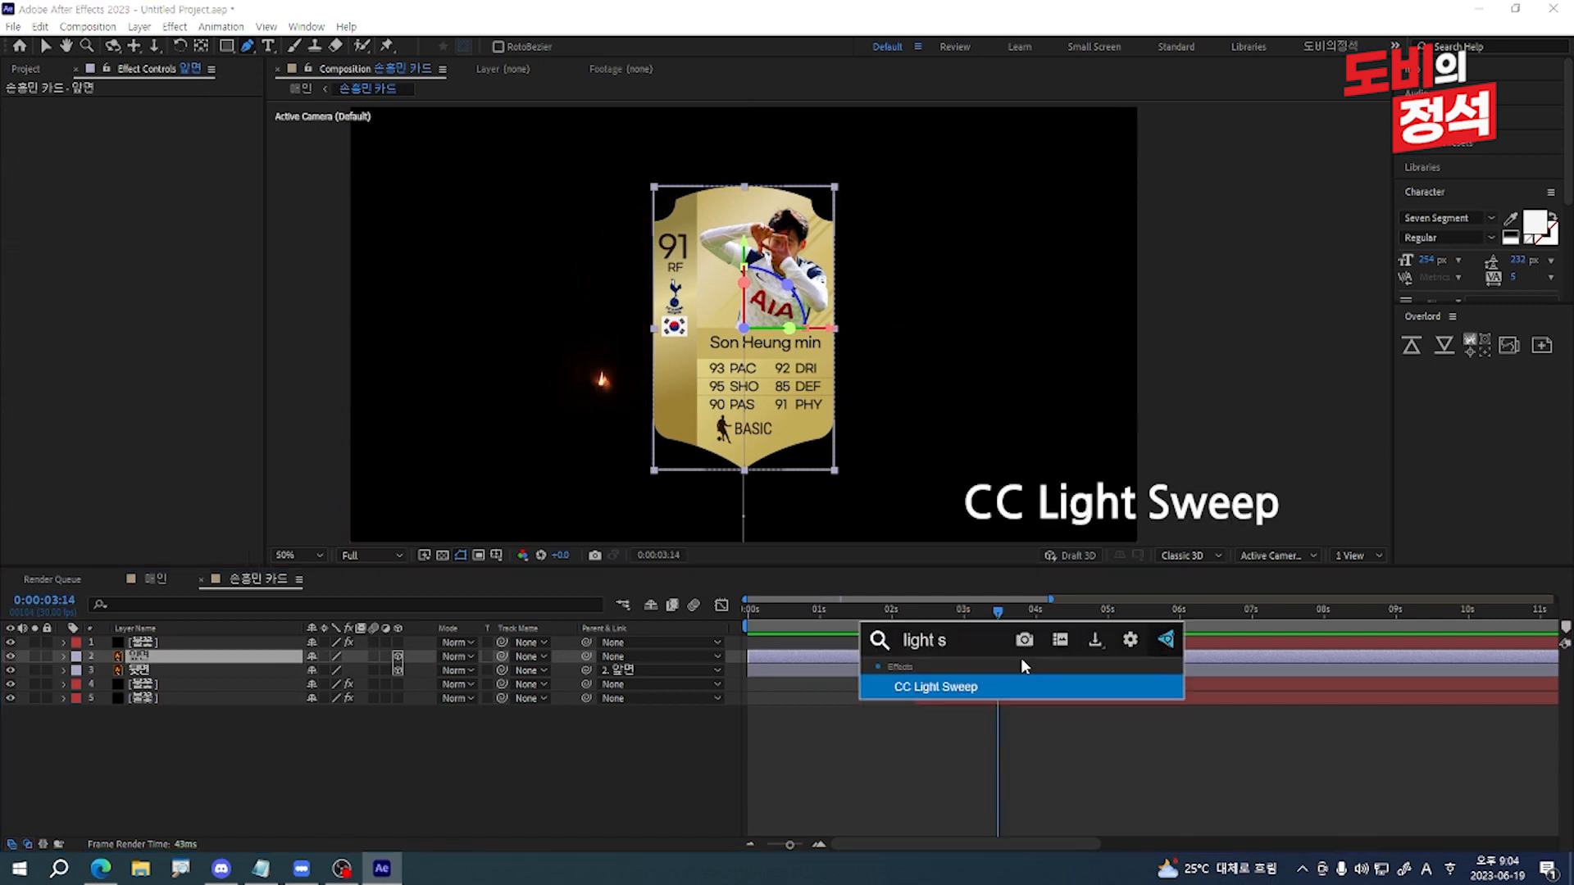
key(Return)
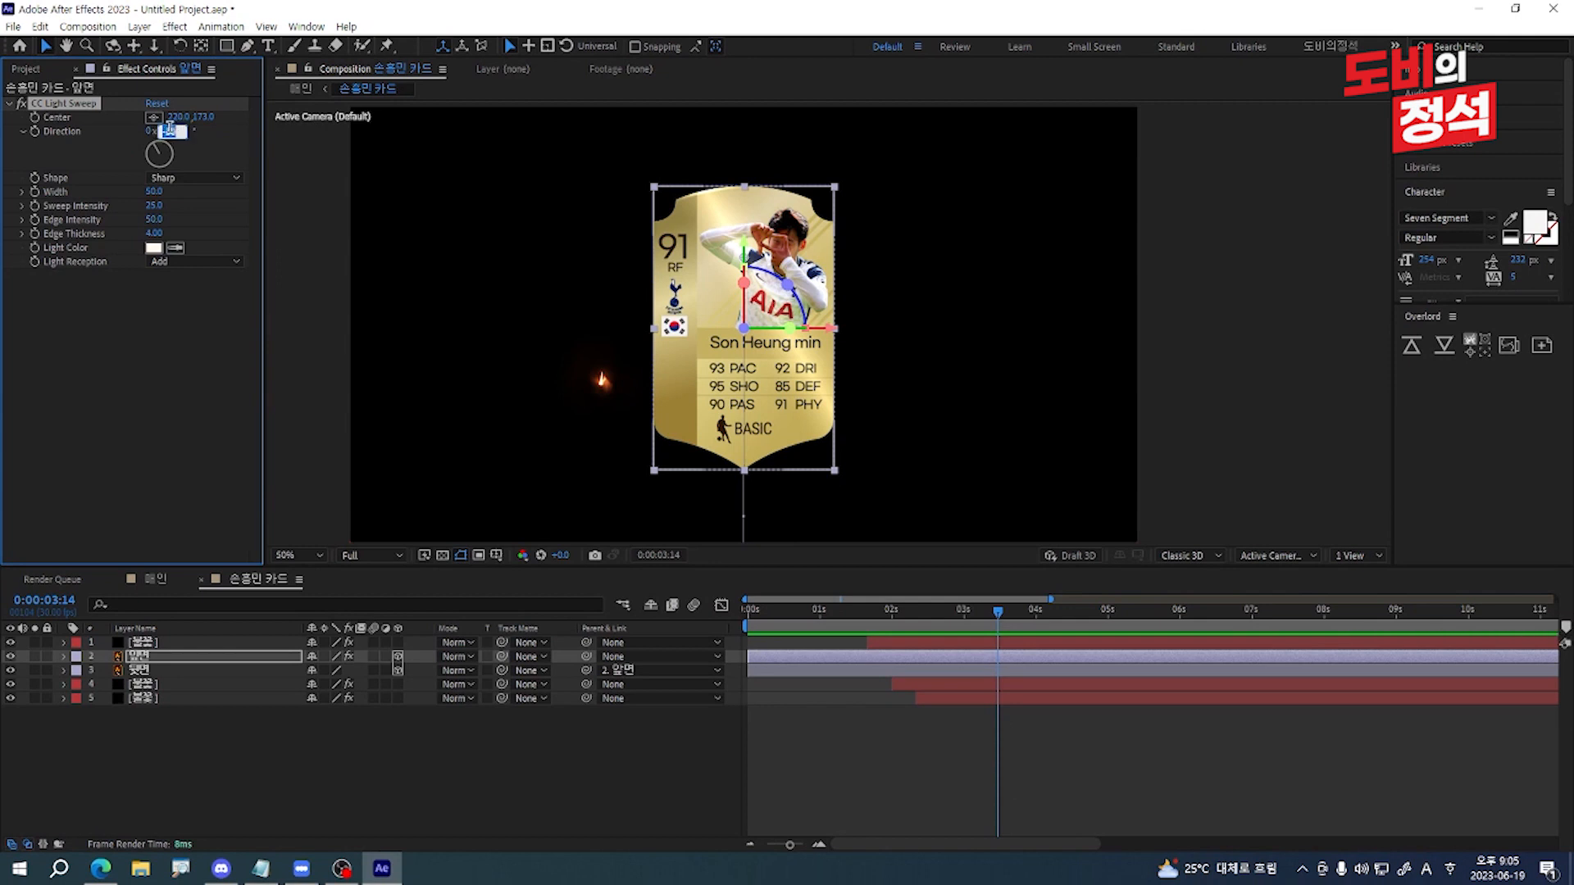
drag(170, 131, 246, 137)
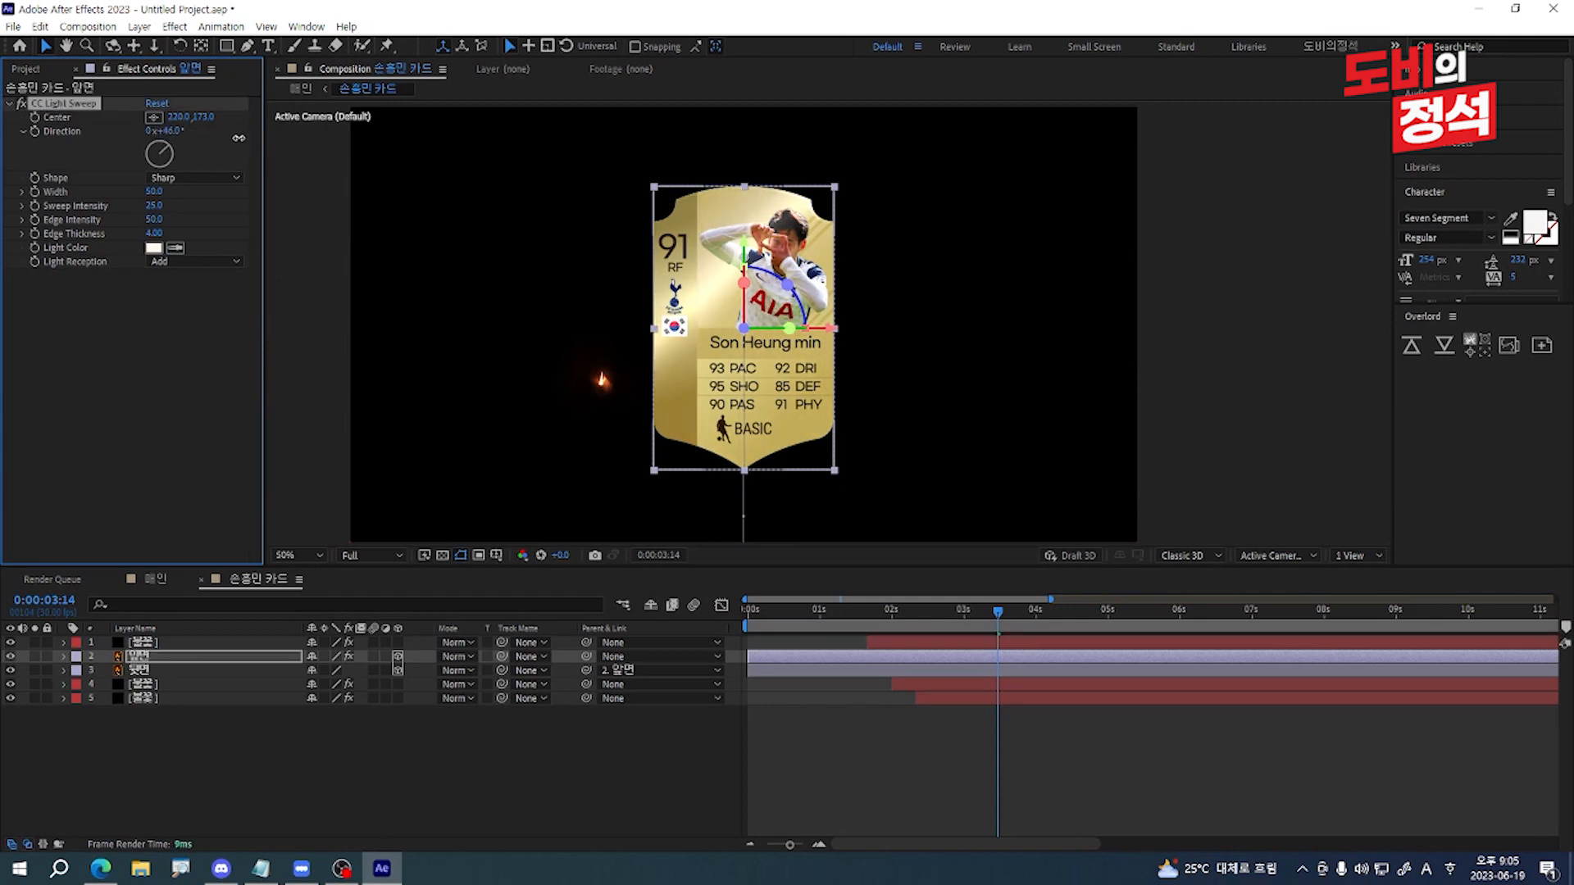
Step: Keyframe the light sweep's Center at 0:00:03:14 and place it off the card's upper left at -140.2, -116.3
click(1016, 651)
click(19, 104)
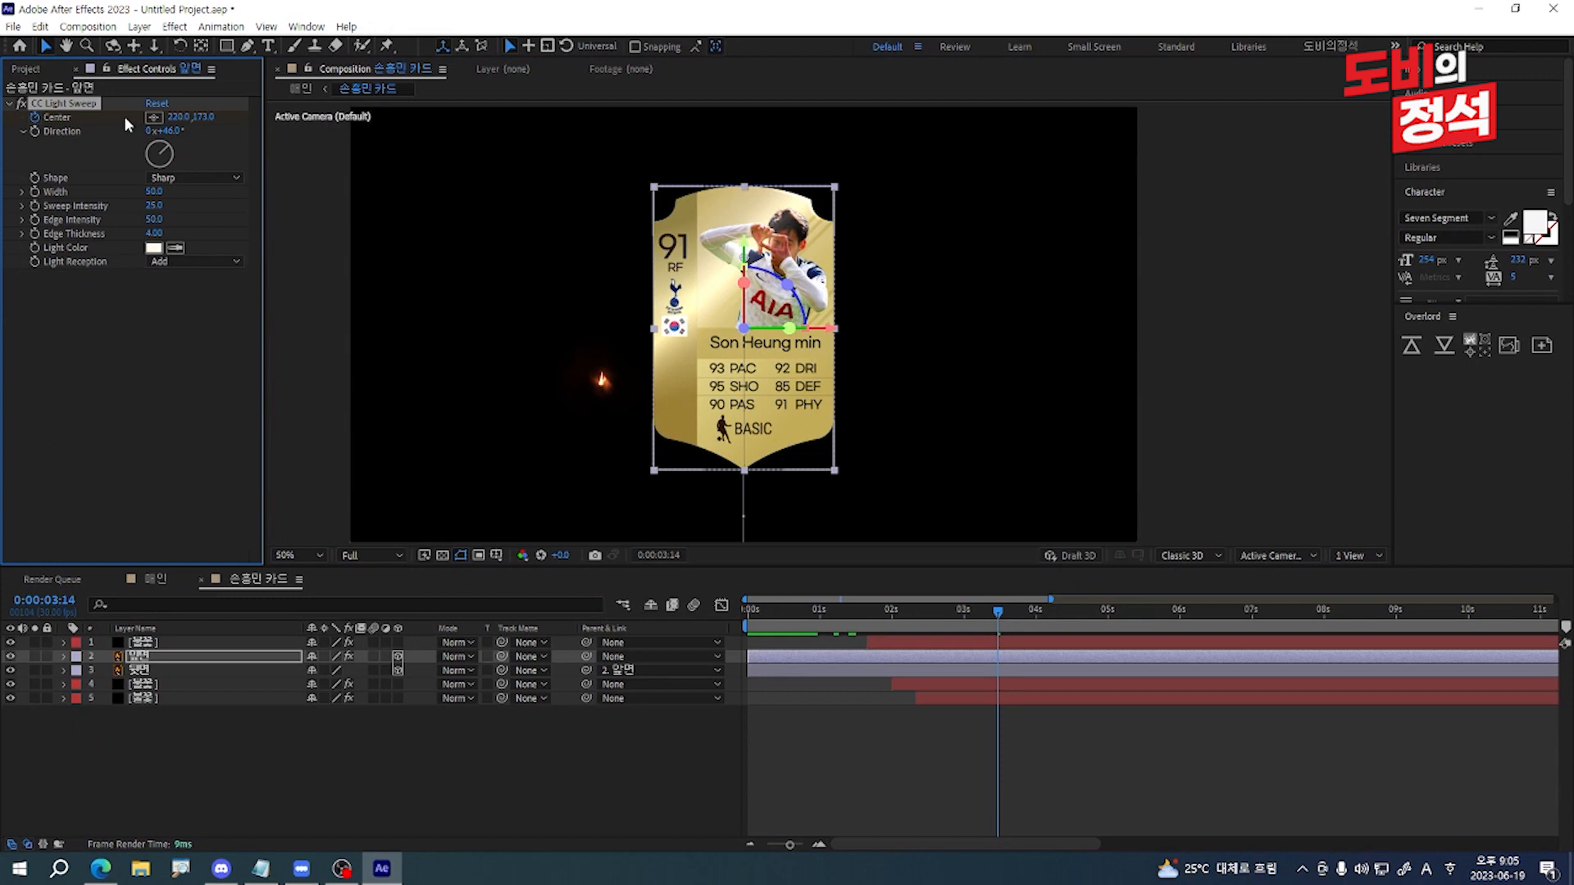
click(307, 123)
click(602, 146)
drag(602, 146, 596, 146)
Step: Keyframe the light sweep's Center at 0:00:04:14, placing it toward the card's lower right at 339.6, 493.7
key(u)
key(shift+Page_Down)
key(shift+Page_Down)
key(shift+Page_Down)
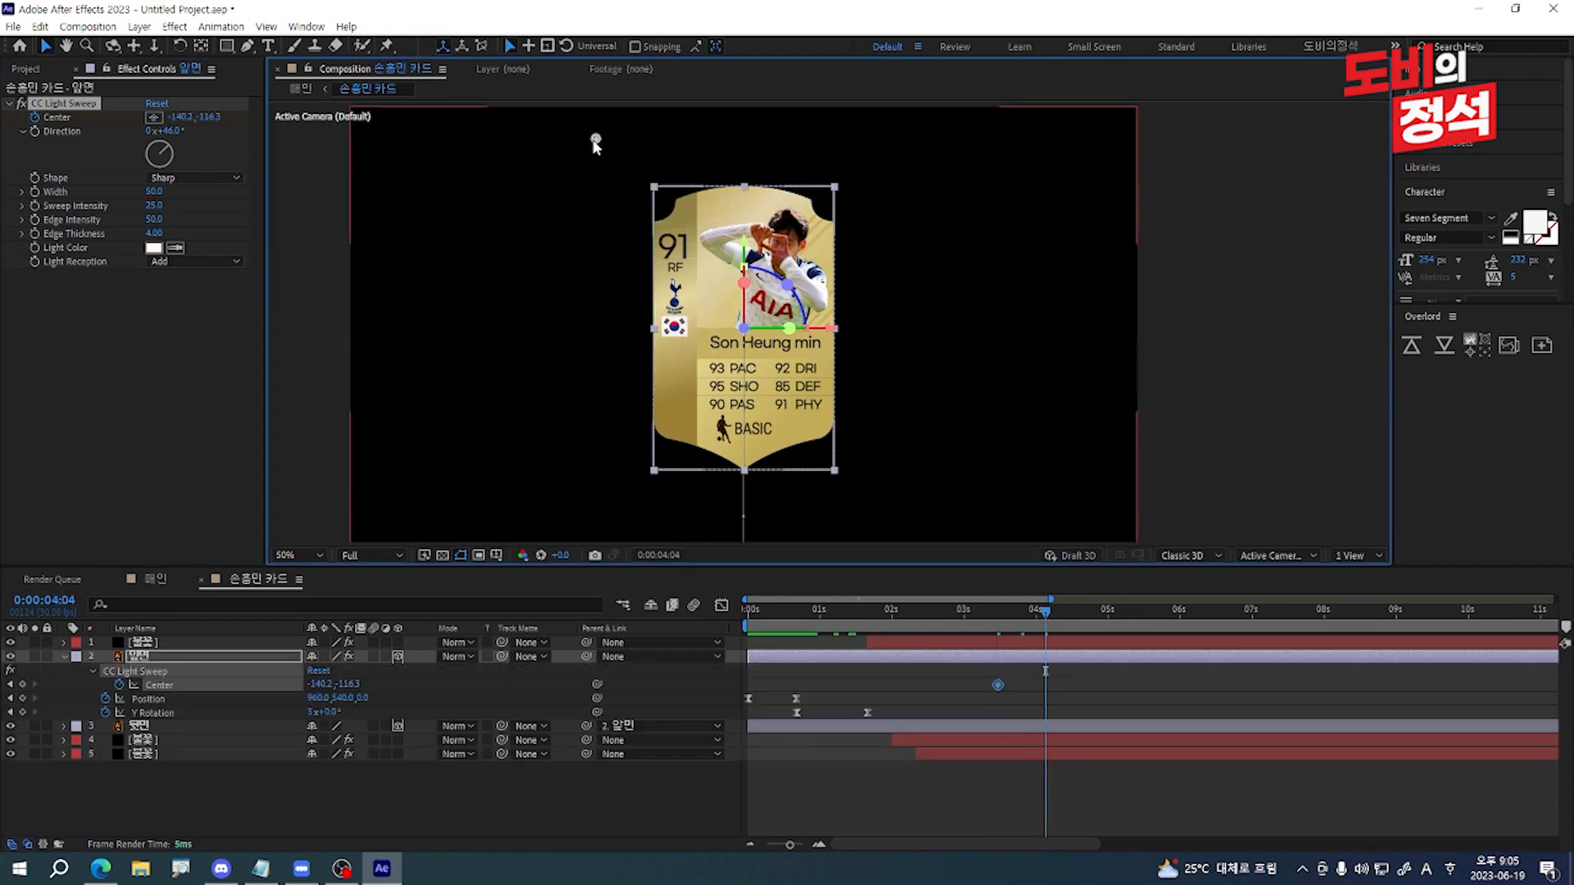
click(153, 118)
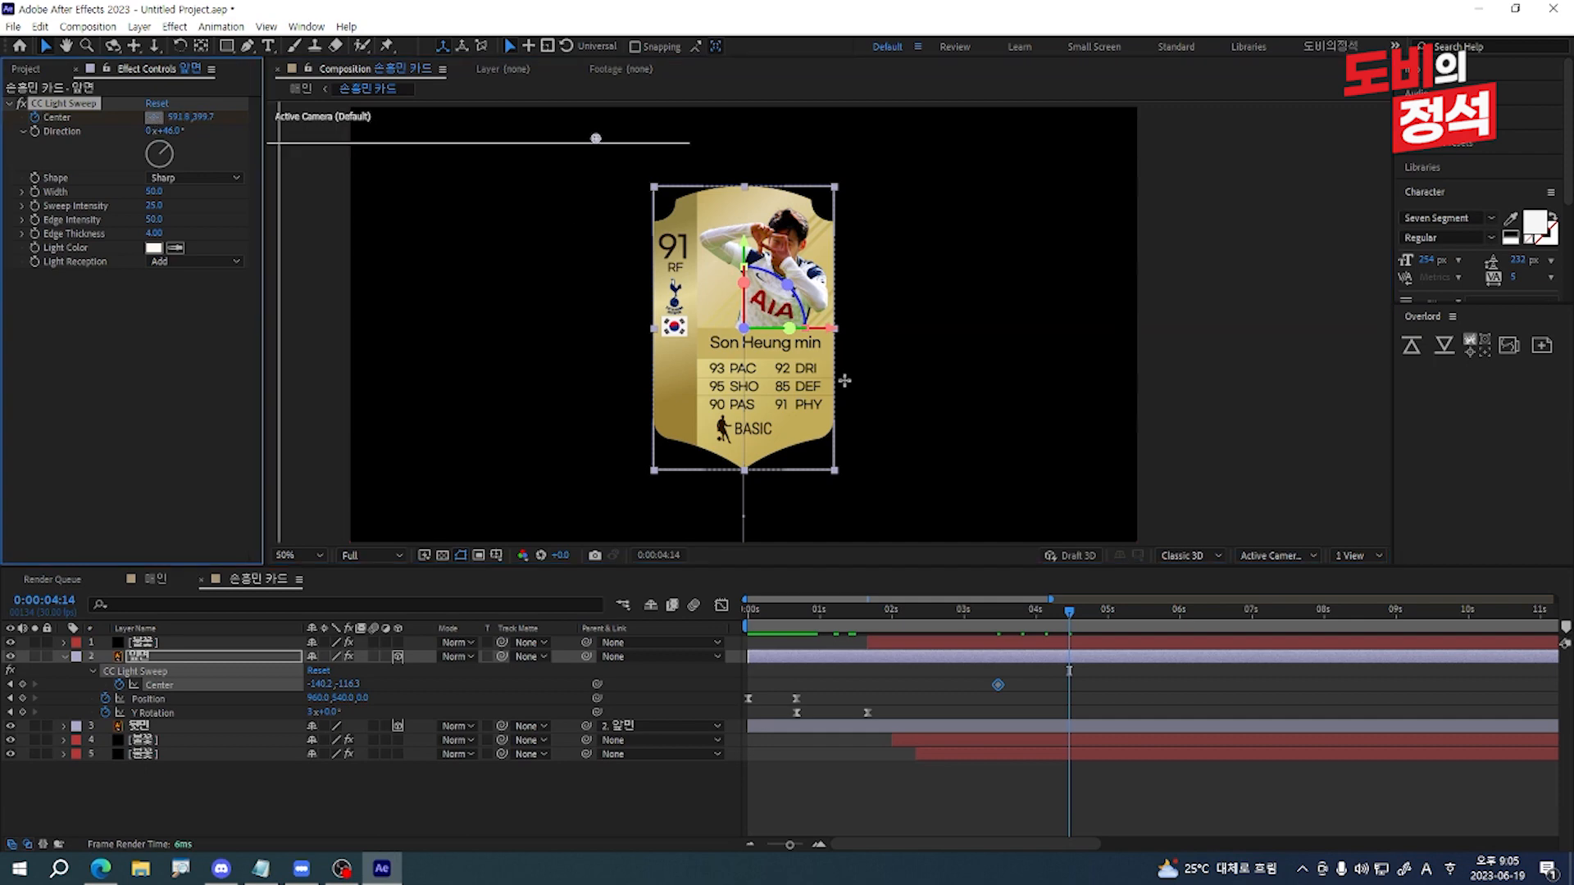
click(786, 385)
drag(788, 388, 795, 395)
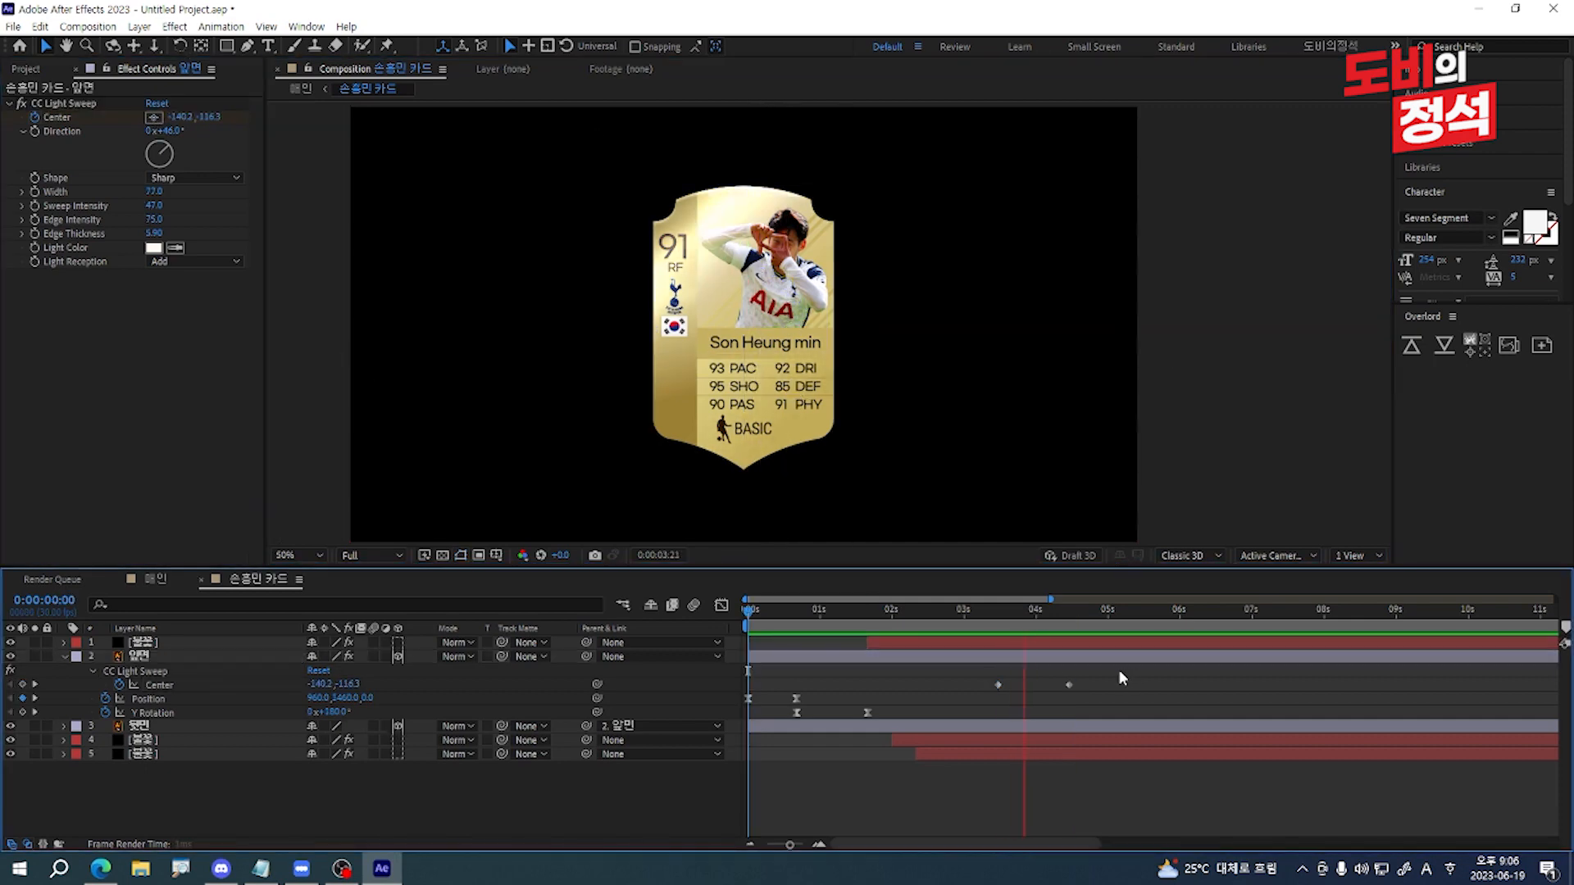
Step: Apply Easy Ease to both Center keyframes of the light sweep and preview the card animation
key(space)
drag(1219, 674, 959, 707)
key(F9)
click(1187, 680)
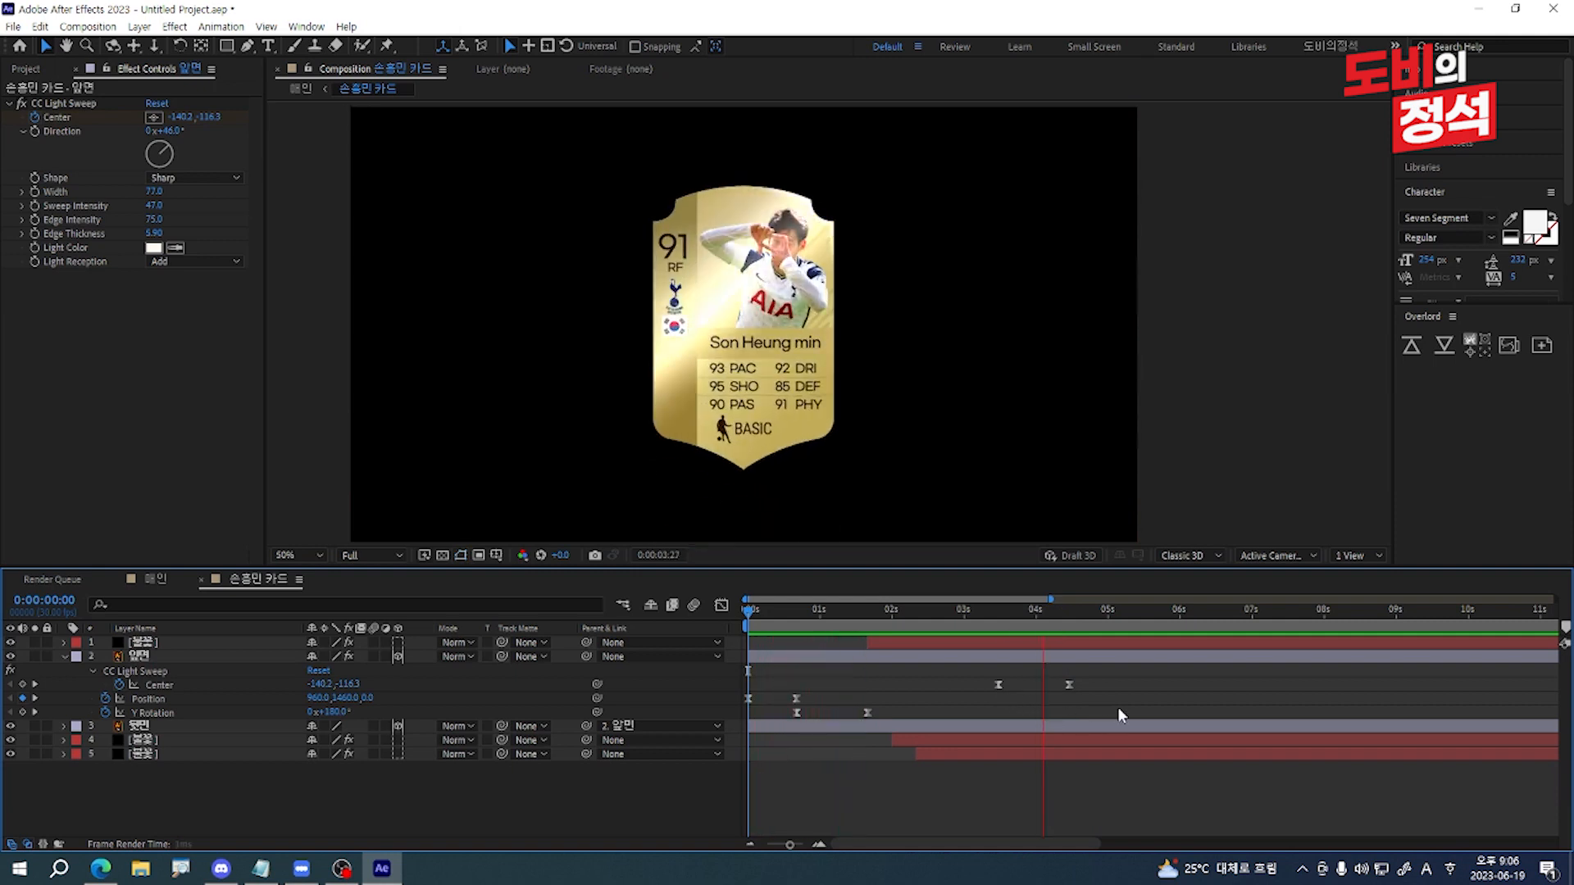
key(space)
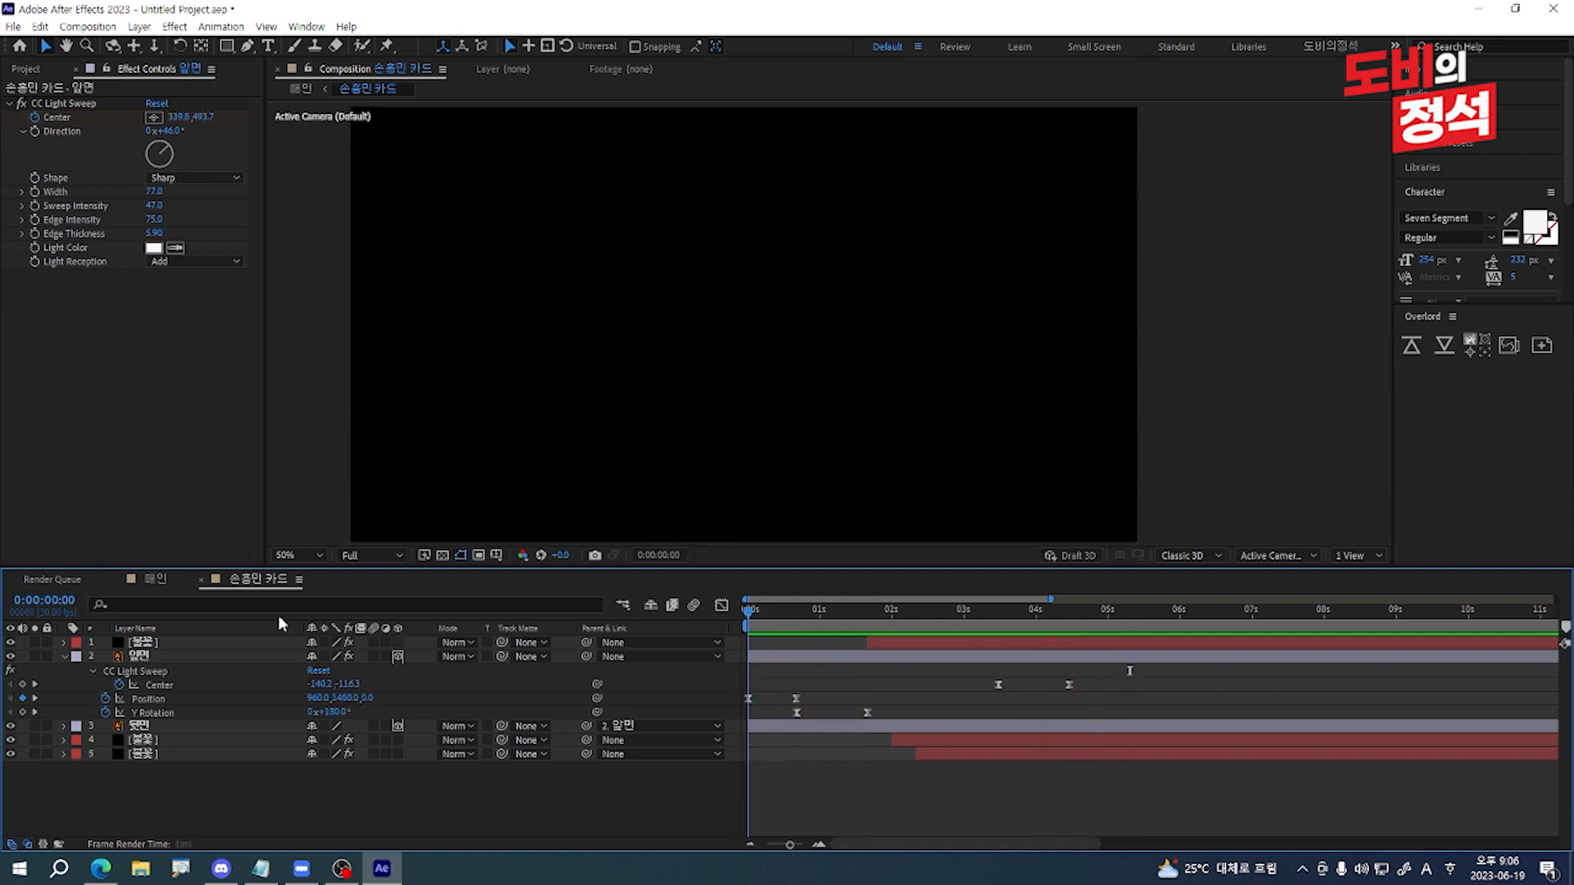
key(space)
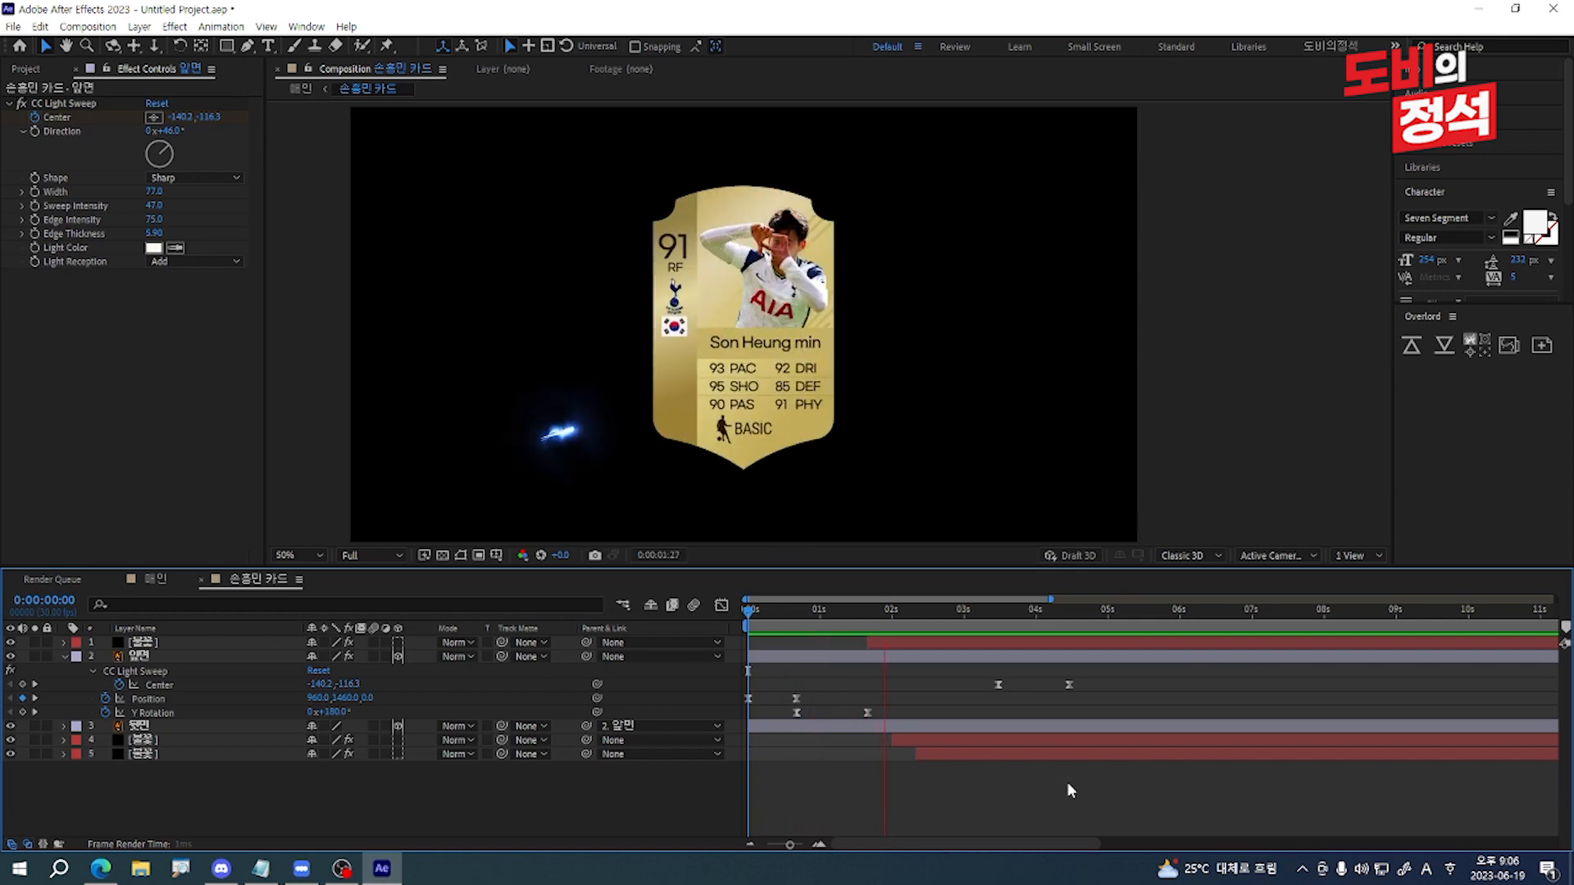
Step: Import 합성이미지.psd as Composition - Retain Layer Sizes with editable layer styles
key(ctrl+i)
double_click(591, 335)
click(869, 342)
click(867, 342)
click(859, 343)
click(844, 342)
click(845, 343)
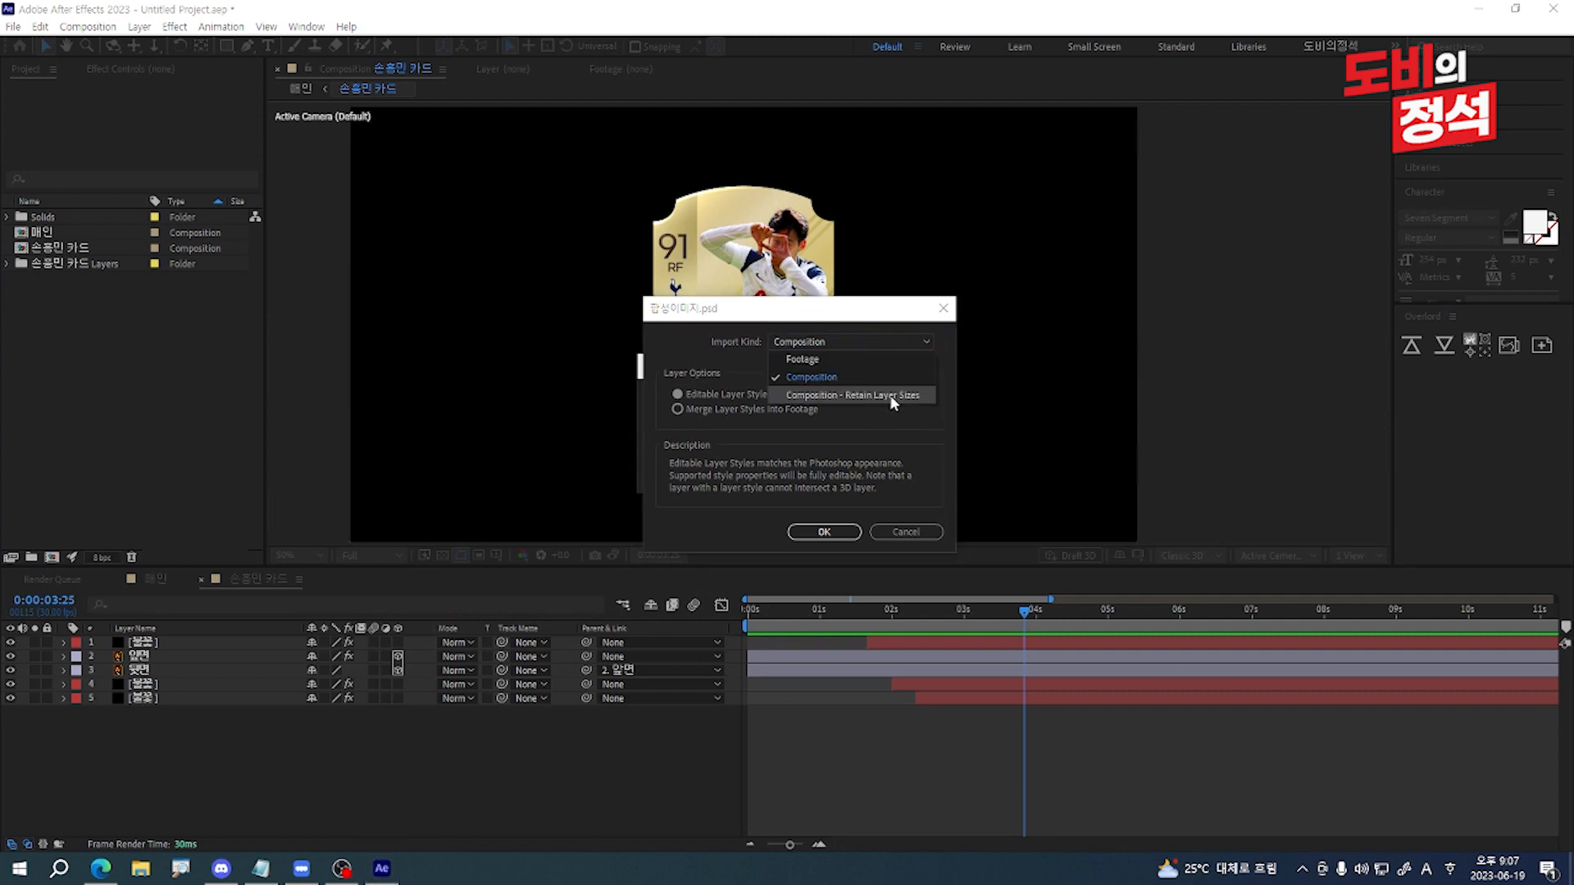
click(914, 398)
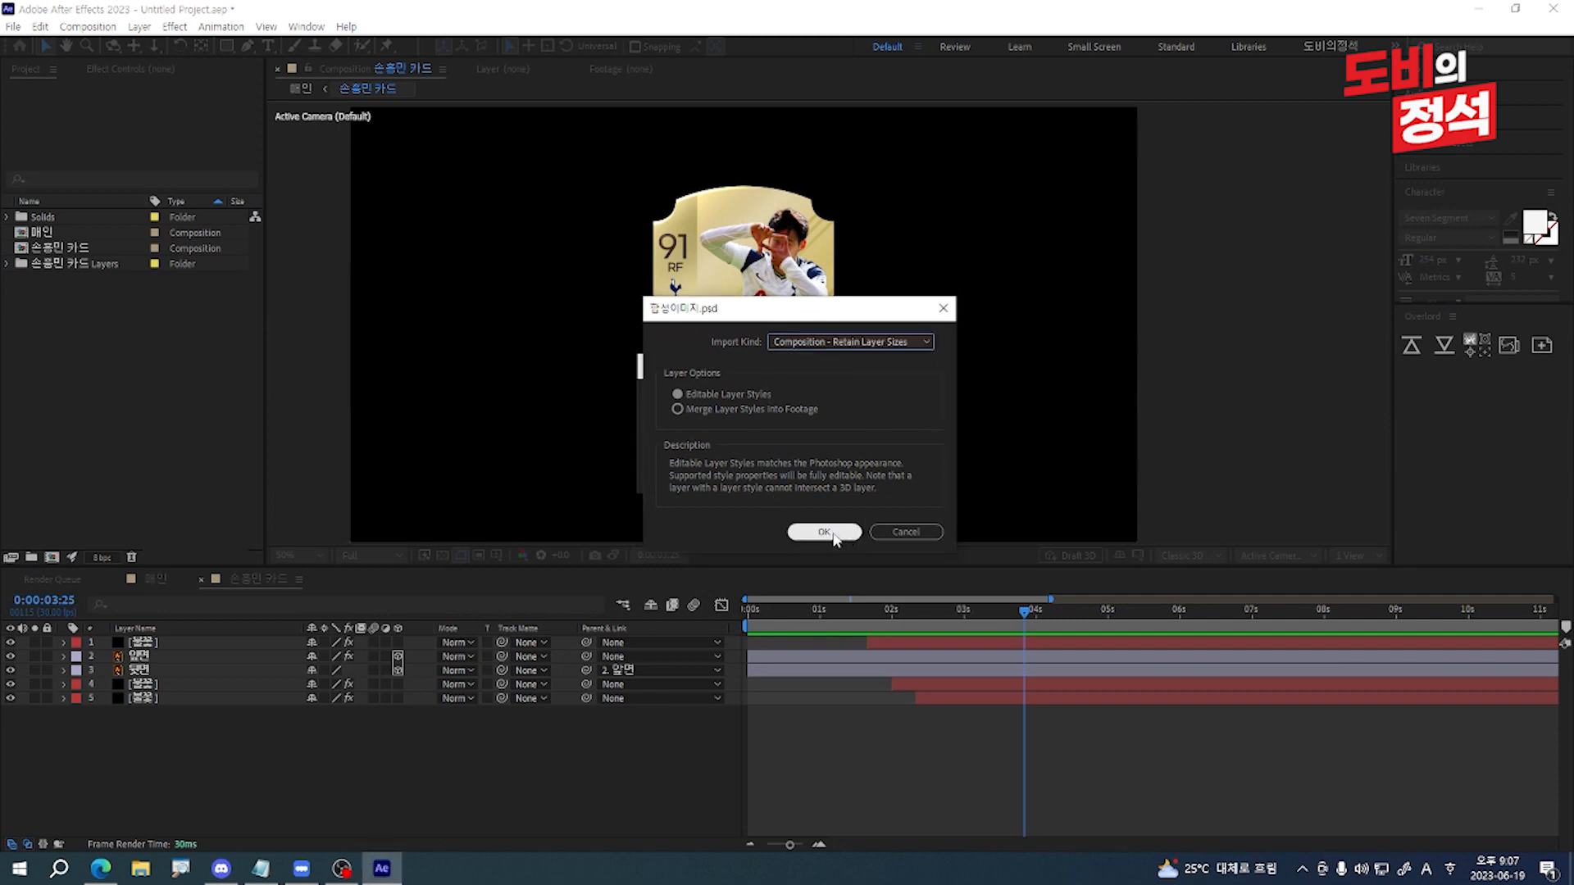
click(823, 532)
Step: Open the 합성이미지 composition and add the 손흥민 카드 composition to it as the topmost layer
double_click(61, 281)
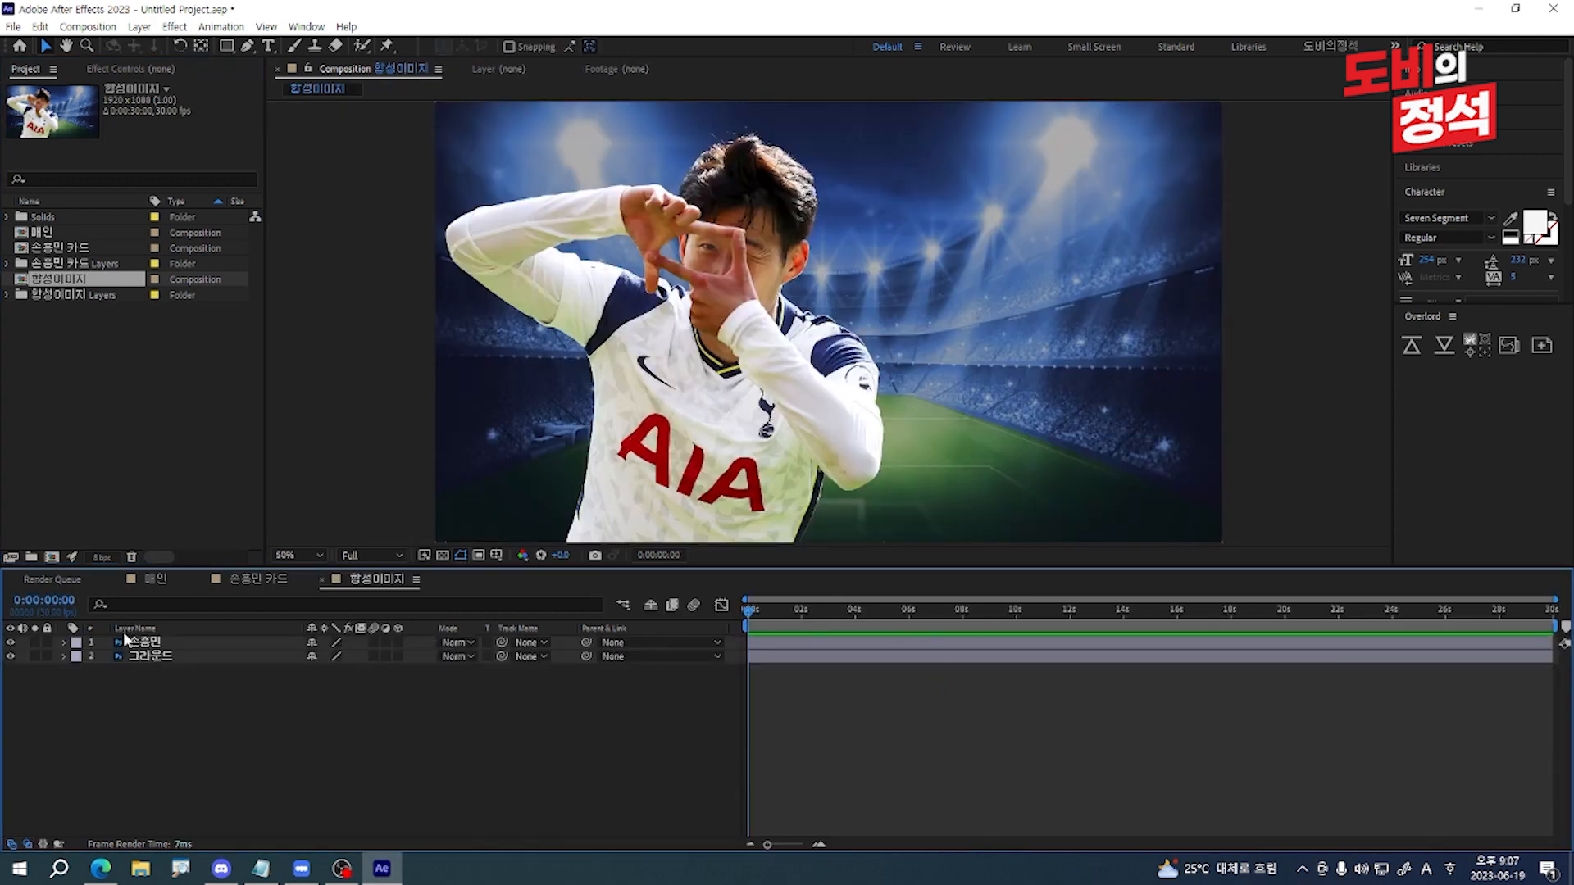
click(150, 656)
click(168, 642)
click(171, 656)
click(134, 442)
click(48, 249)
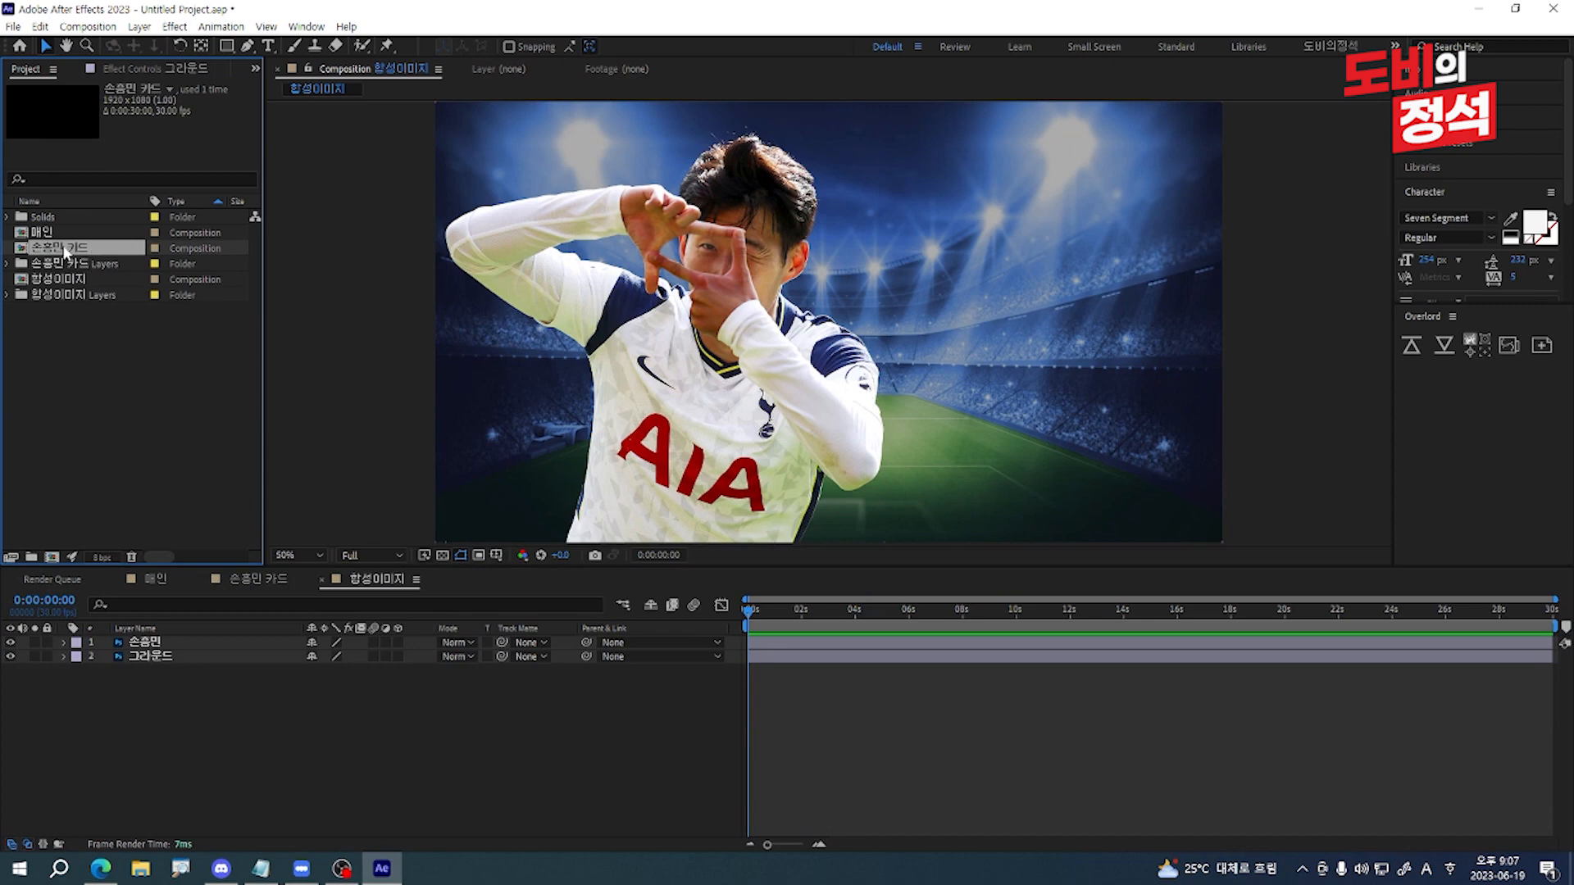
drag(170, 629, 169, 641)
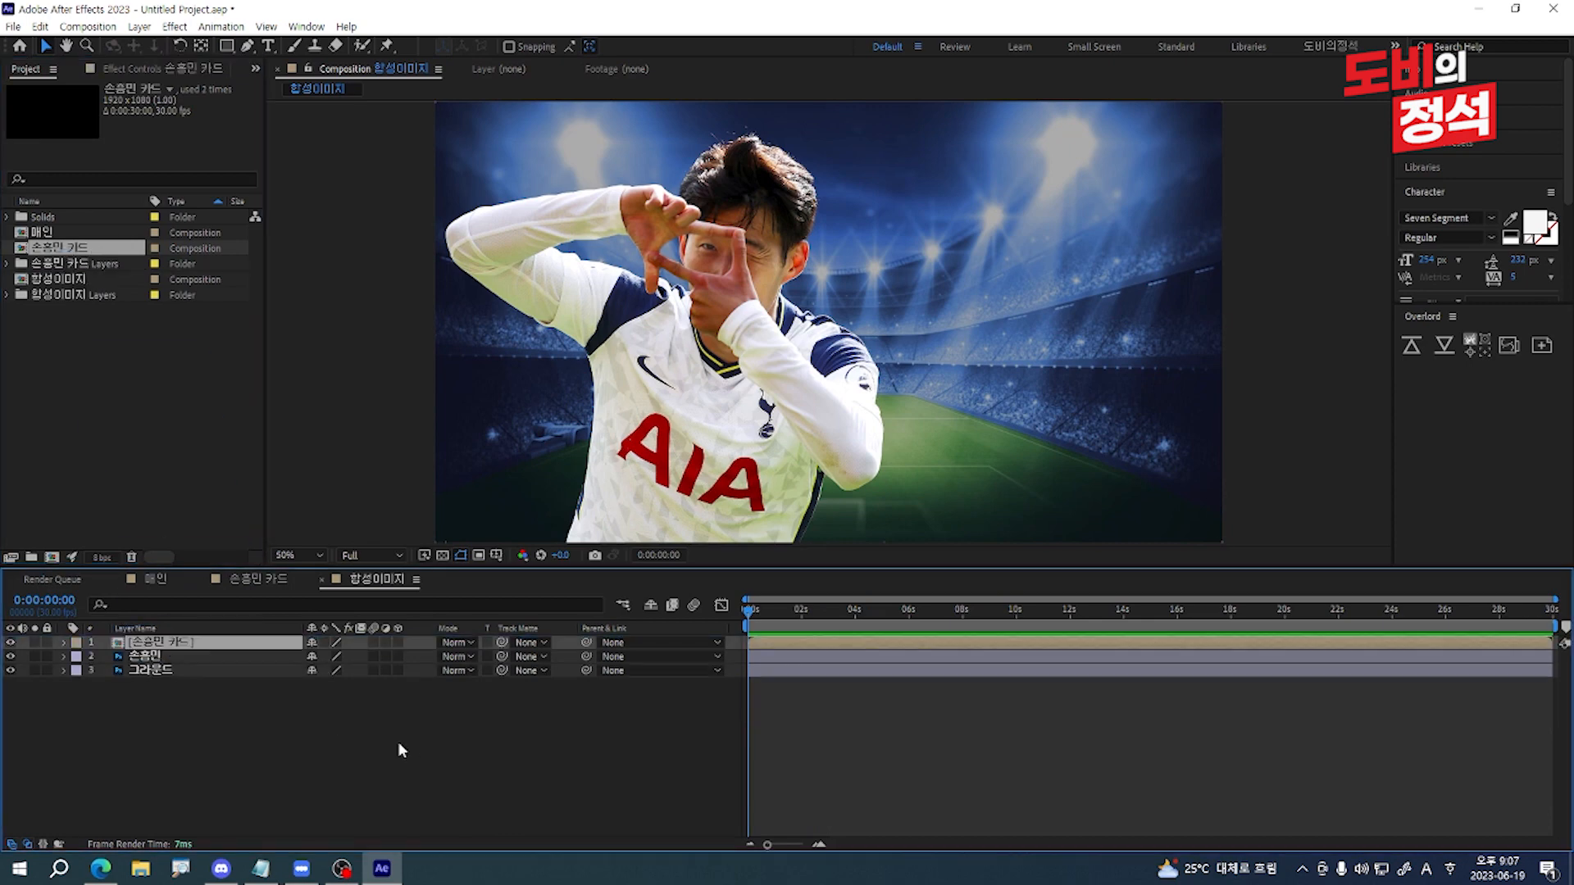
click(433, 746)
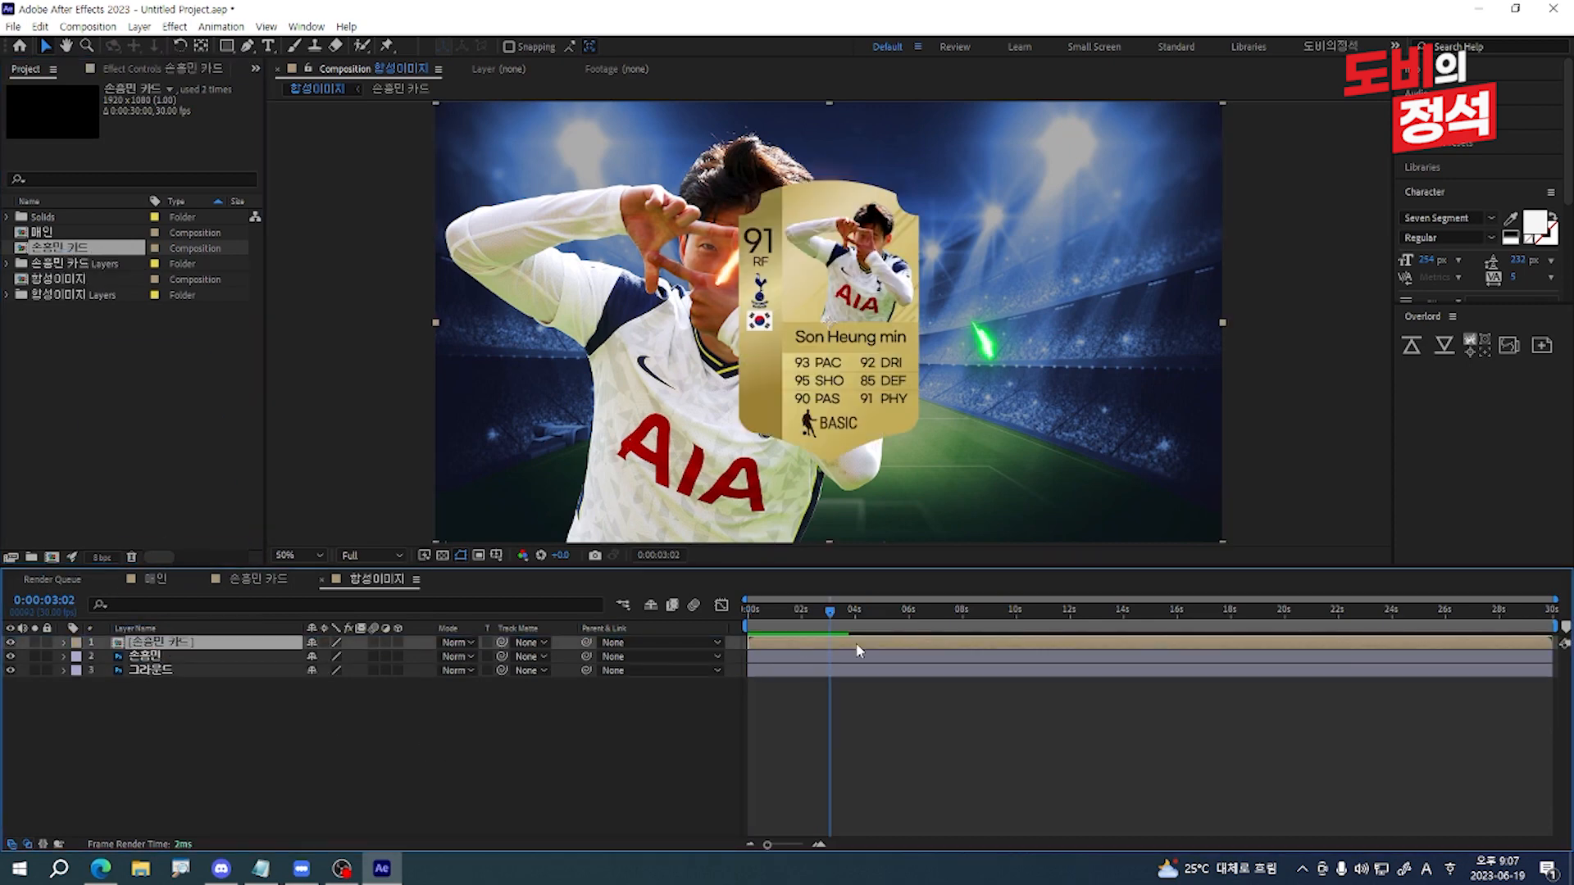
Step: Shift the 손흥민 카드 layer horizontally into the empty space to the right of the player and preview the composition
key(shift+Right)
key(shift+Right)
key(shift+Right)
key(shift+Right)
key(shift+Right)
key(shift+Right)
key(shift+Right)
key(shift+Right)
key(shift+Right)
key(shift+Right)
key(shift+Right)
key(shift+Right)
key(shift+Right)
key(shift+Right)
key(shift+Right)
key(shift+Right)
key(shift+Right)
key(shift+Right)
key(shift+Right)
key(shift+Right)
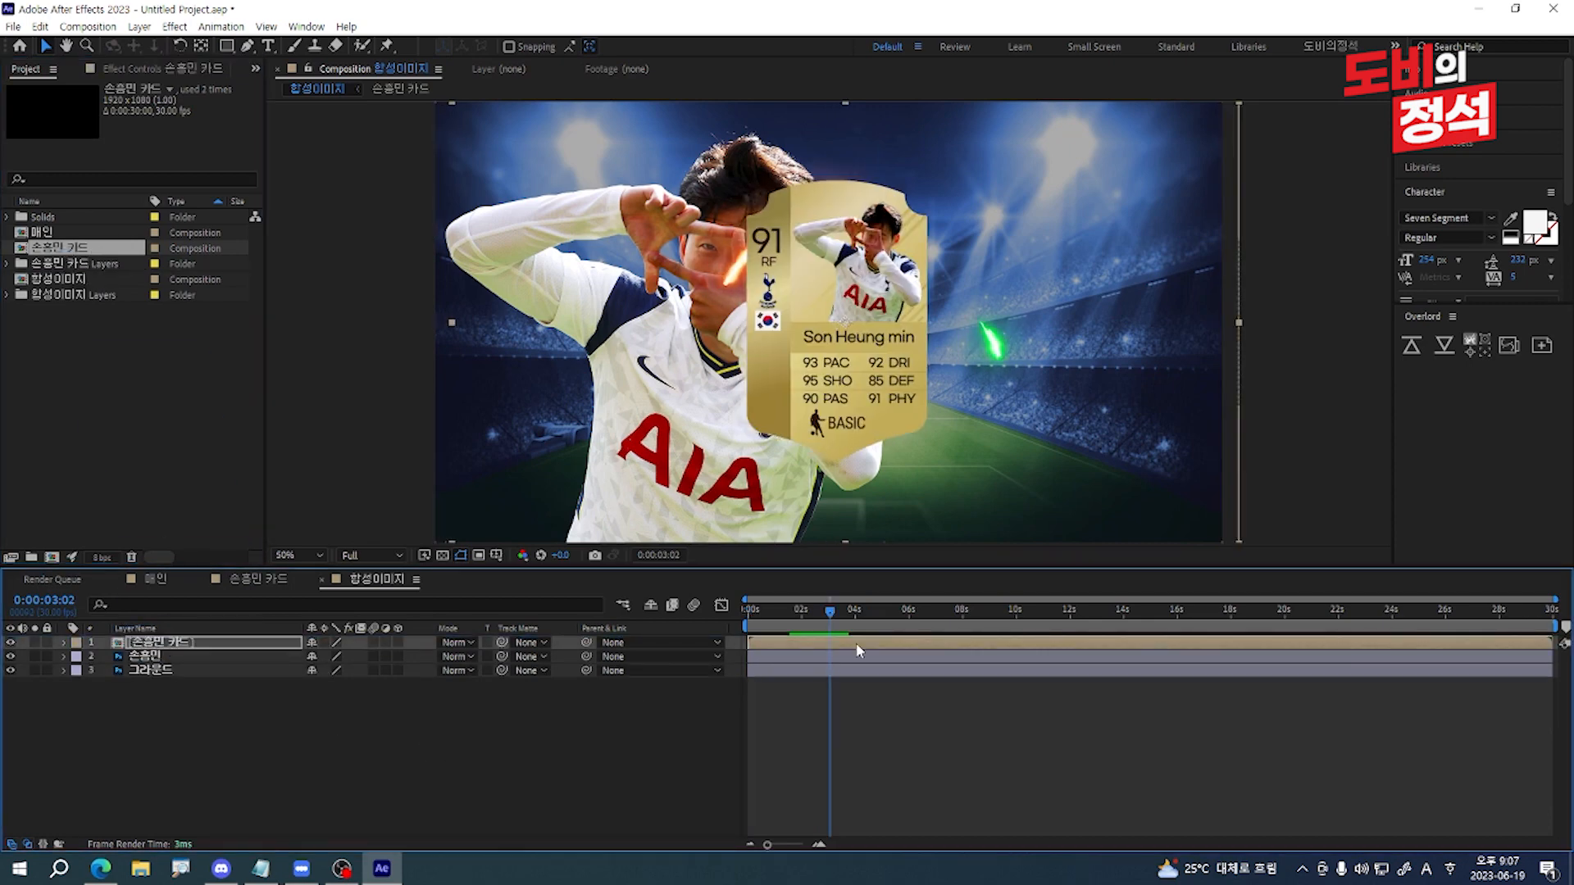
key(shift+Right)
key(shift+Right)
key(shift+Right)
key(shift+Right)
key(shift+Right)
key(shift+Right)
key(shift+Right)
key(shift+Right)
key(shift+Right)
key(shift+Right)
key(shift+Right)
key(shift+Right)
key(shift+Right)
key(shift+Right)
key(shift+Right)
key(shift+Right)
key(shift+Right)
key(shift+Right)
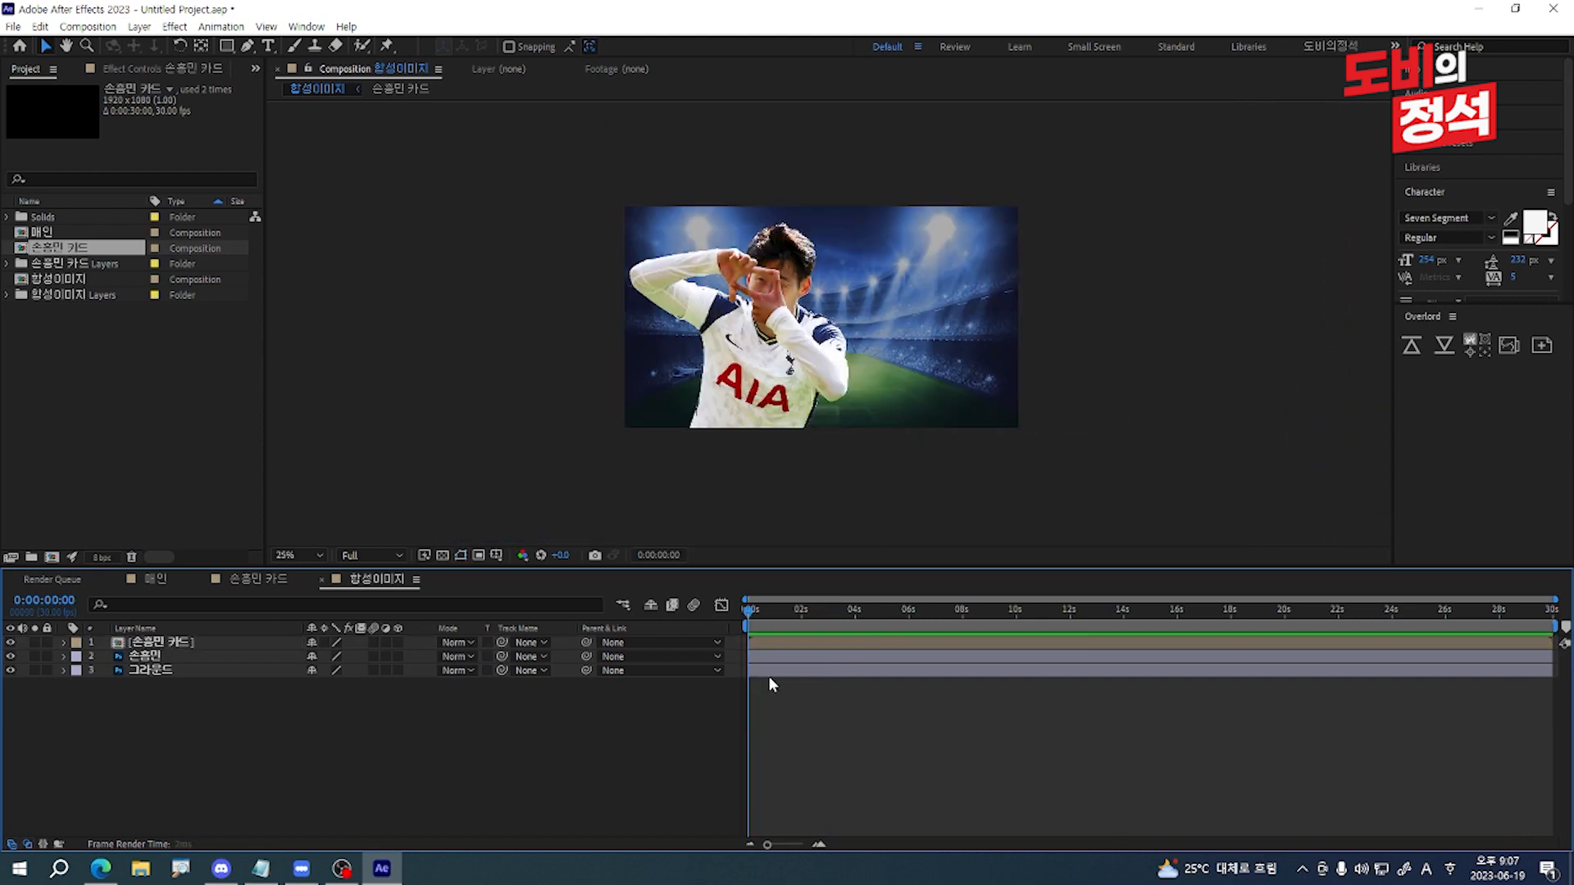
key(space)
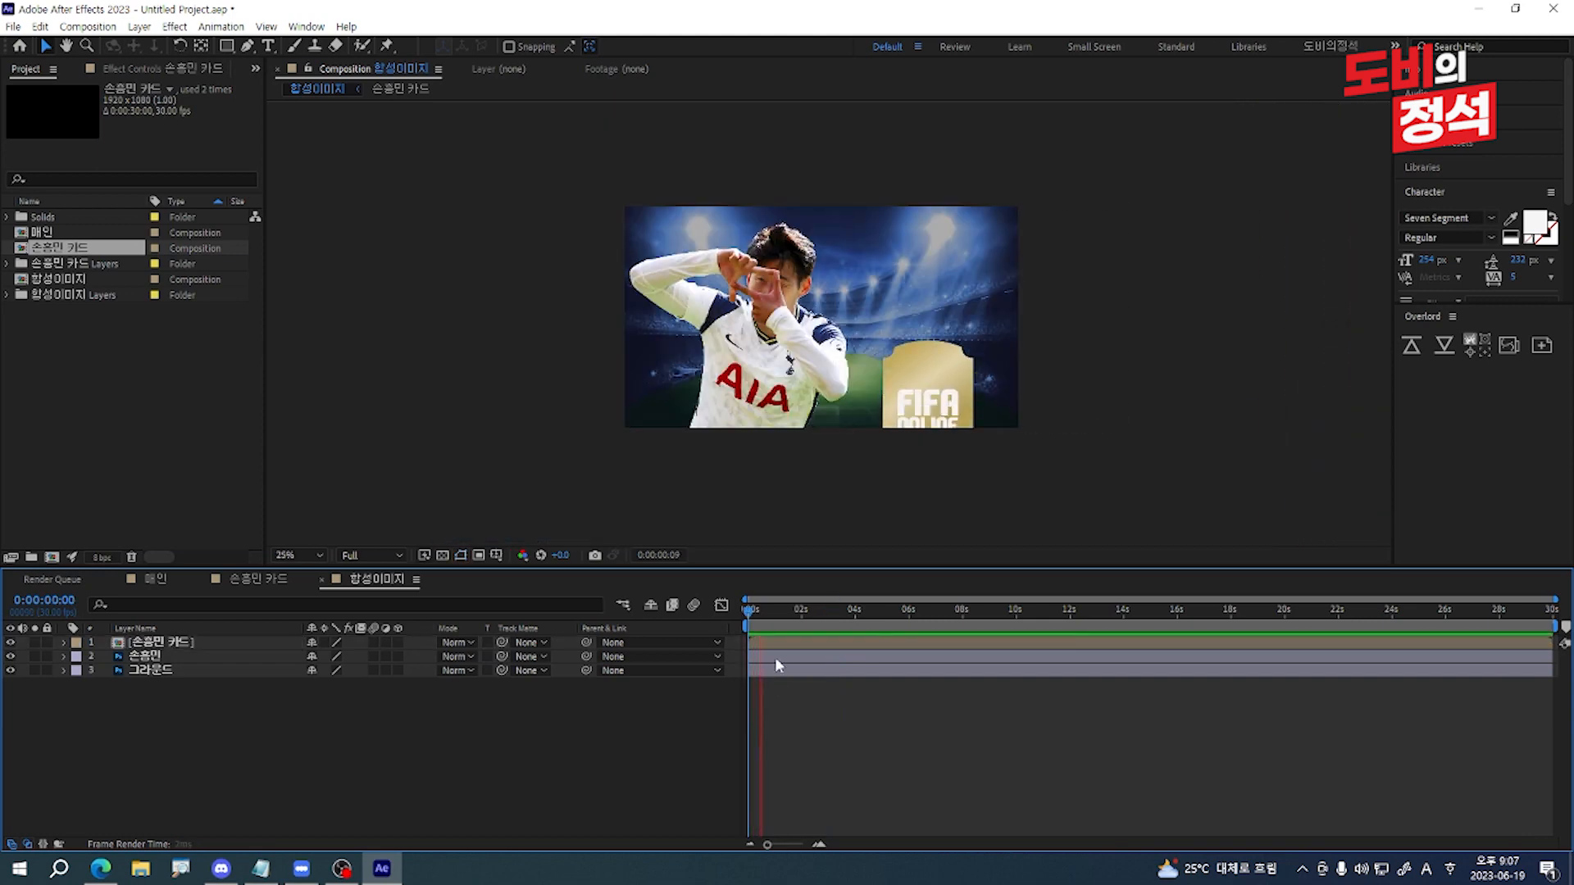
key(space)
Step: Add a Position keyframe to the 손흥민 layer at 0:00:00:18, keeping its current placement
key(equal)
key(equal)
key(equal)
click(790, 656)
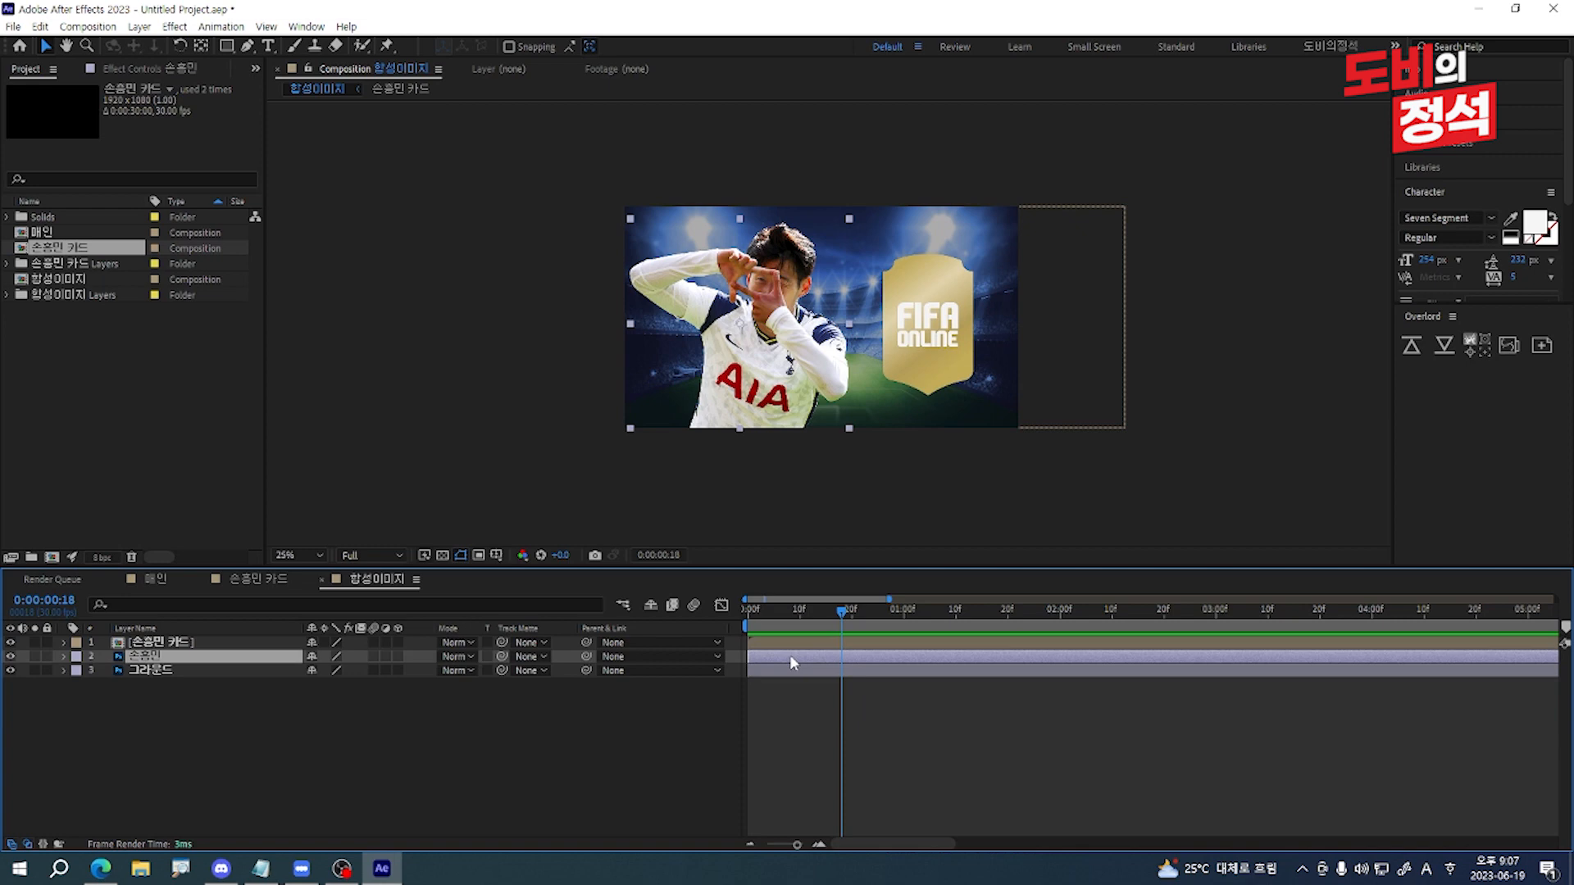
key(alt+shift+p)
Step: At 0:00:00:00, move the 손흥민 layer completely out of frame to the left, with Position -640.0, 568.5
drag(849, 613, 630, 636)
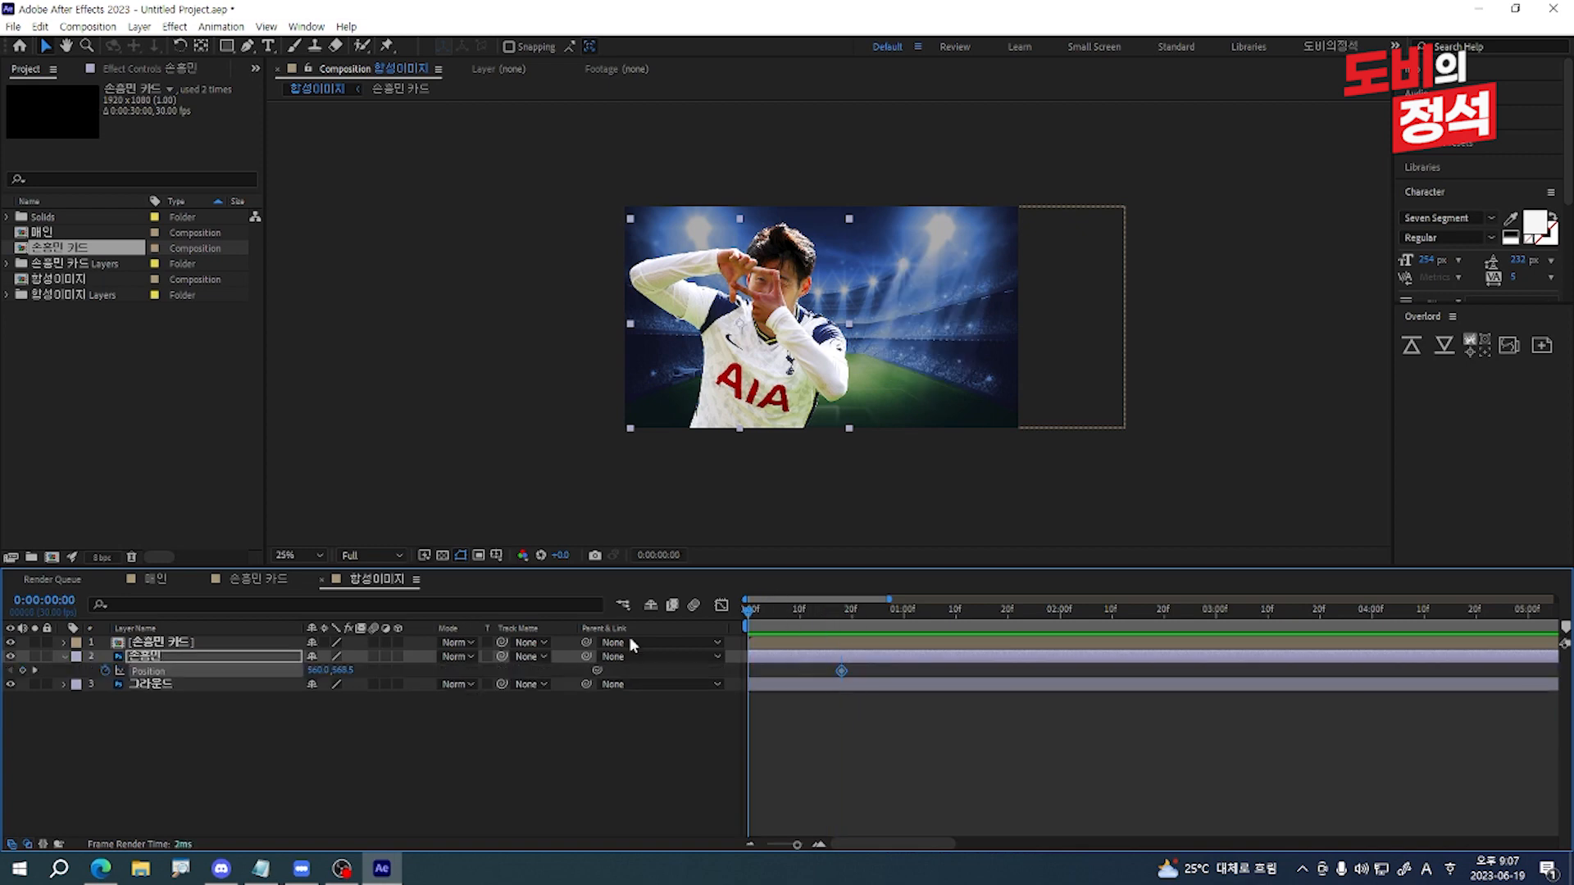
key(shift+Left)
key(shift+Left)
key(shift+Left)
key(shift+Left)
key(shift+Left)
key(shift+Left)
key(shift+Left)
key(shift+Left)
key(shift+Left)
key(shift+Left)
key(shift+Left)
key(shift+Left)
key(shift+Left)
key(shift+Left)
key(shift+Left)
key(shift+Left)
key(shift+Left)
key(shift+Left)
key(shift+Left)
key(shift+Left)
key(shift+Left)
key(shift+Left)
key(shift+Left)
key(shift+Left)
key(shift+Left)
key(shift+Left)
key(shift+Left)
key(shift+Left)
key(shift+Left)
key(shift+Left)
key(shift+Left)
key(shift+Left)
key(shift+Left)
key(shift+Left)
key(shift+Left)
key(shift+Left)
key(shift+Left)
key(shift+Left)
key(shift+Left)
key(shift+Left)
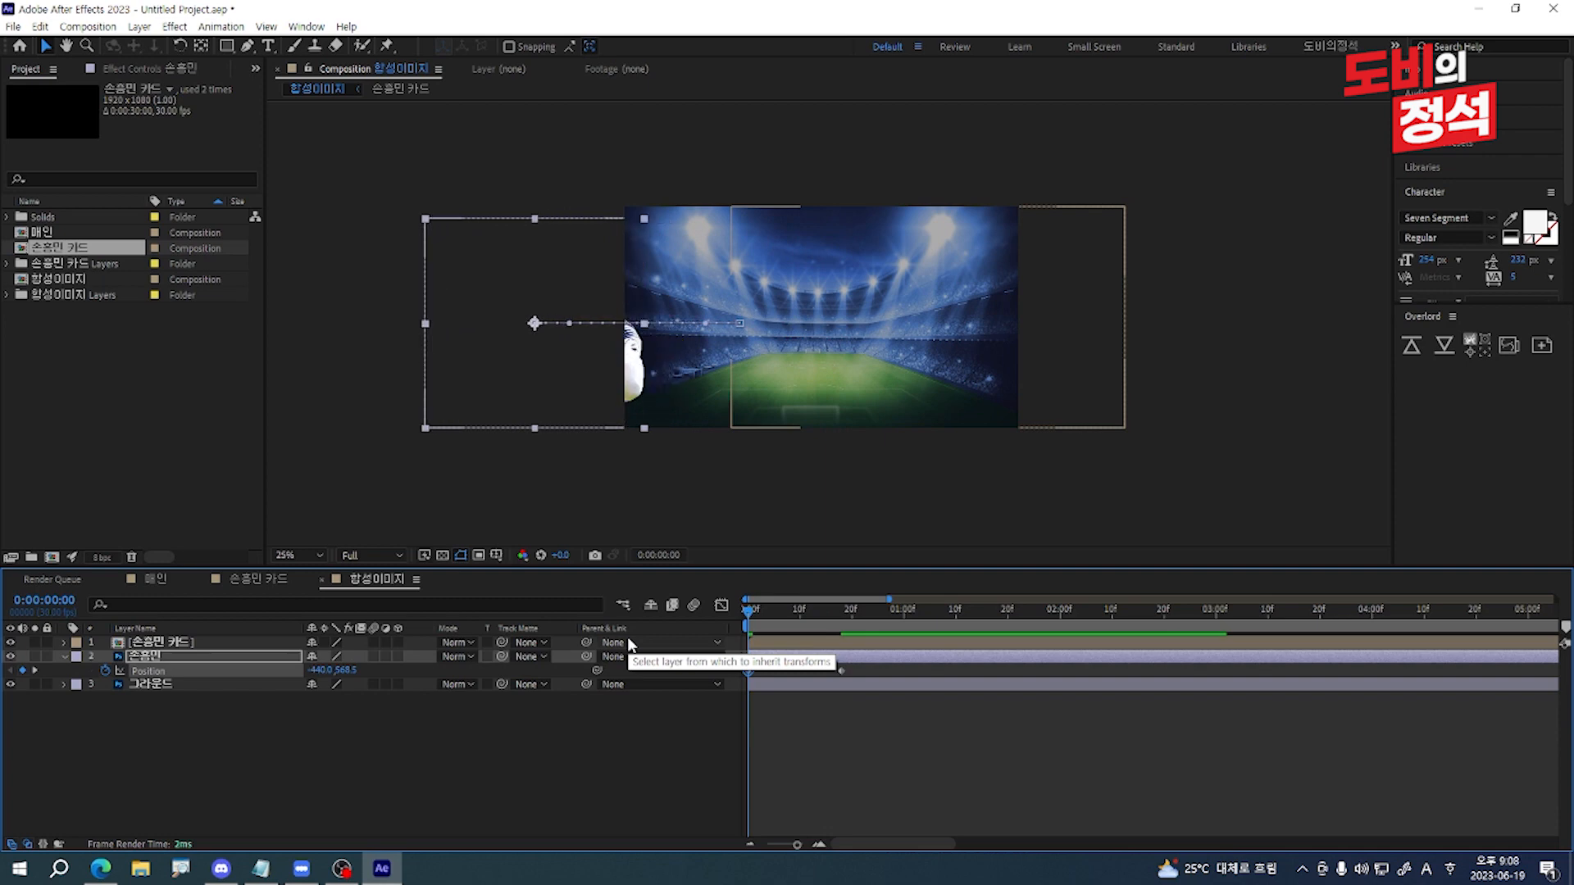
key(shift+Left)
key(shift+Left)
key(shift+Left)
key(shift+Left)
key(shift+Left)
key(shift+Left)
key(shift+Left)
key(shift+Left)
key(shift+Left)
key(shift+Left)
key(shift+Left)
key(shift+Left)
key(shift+Left)
key(shift+Left)
key(shift+Left)
key(shift+Left)
key(shift+Left)
key(shift+Left)
key(shift+Left)
key(shift+Left)
Step: Apply Easy Ease to both Position keyframes of the 손흥민 layer and preview the player's slide-in
drag(893, 666, 575, 720)
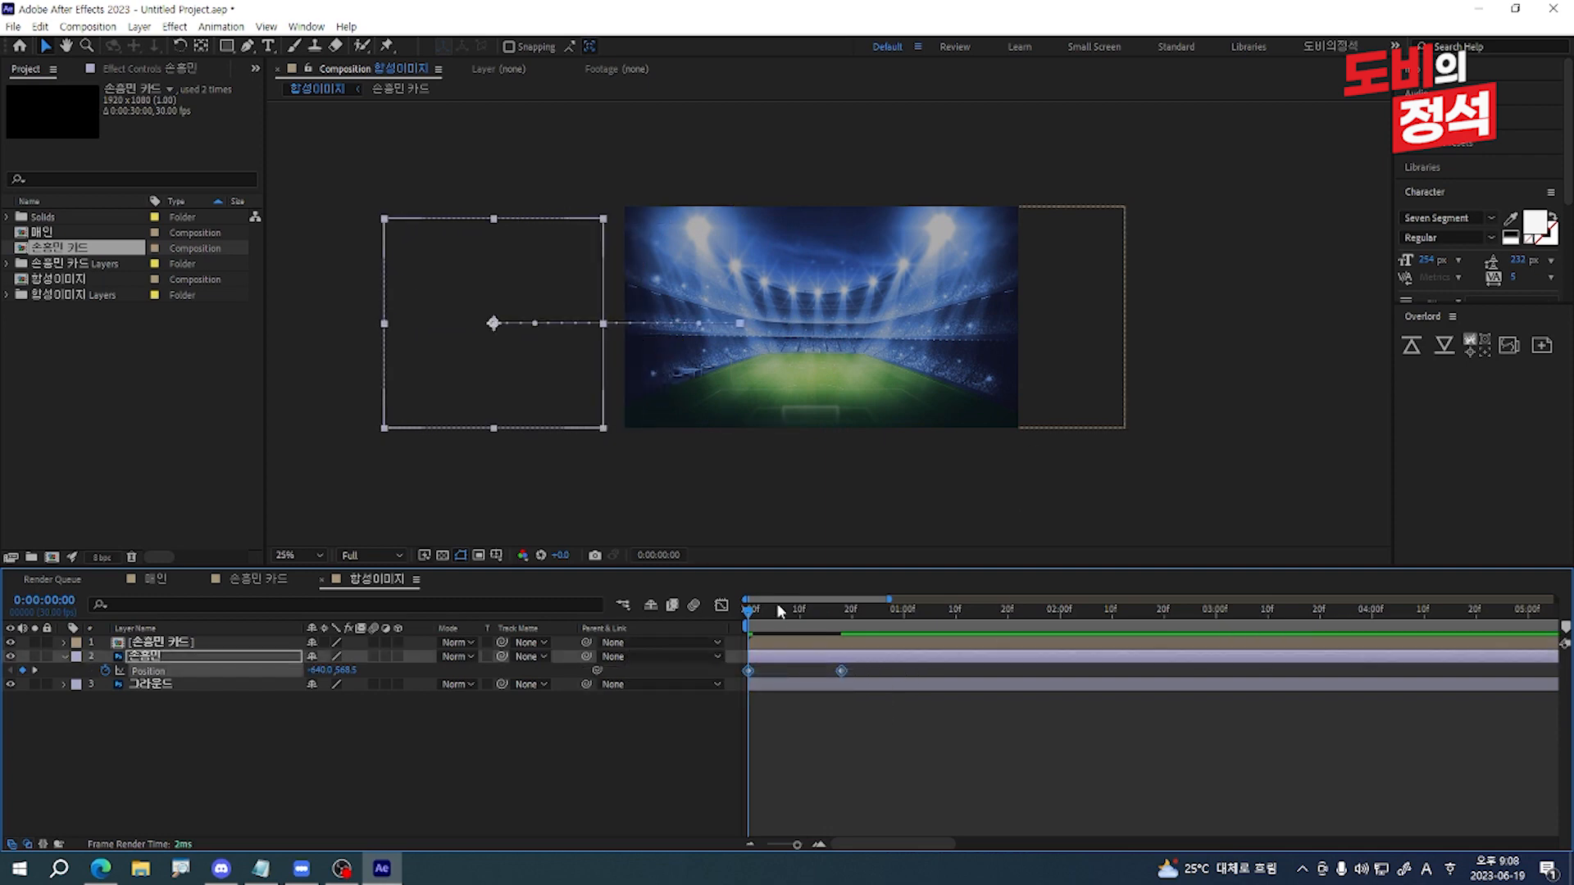
click(721, 605)
drag(779, 800, 822, 801)
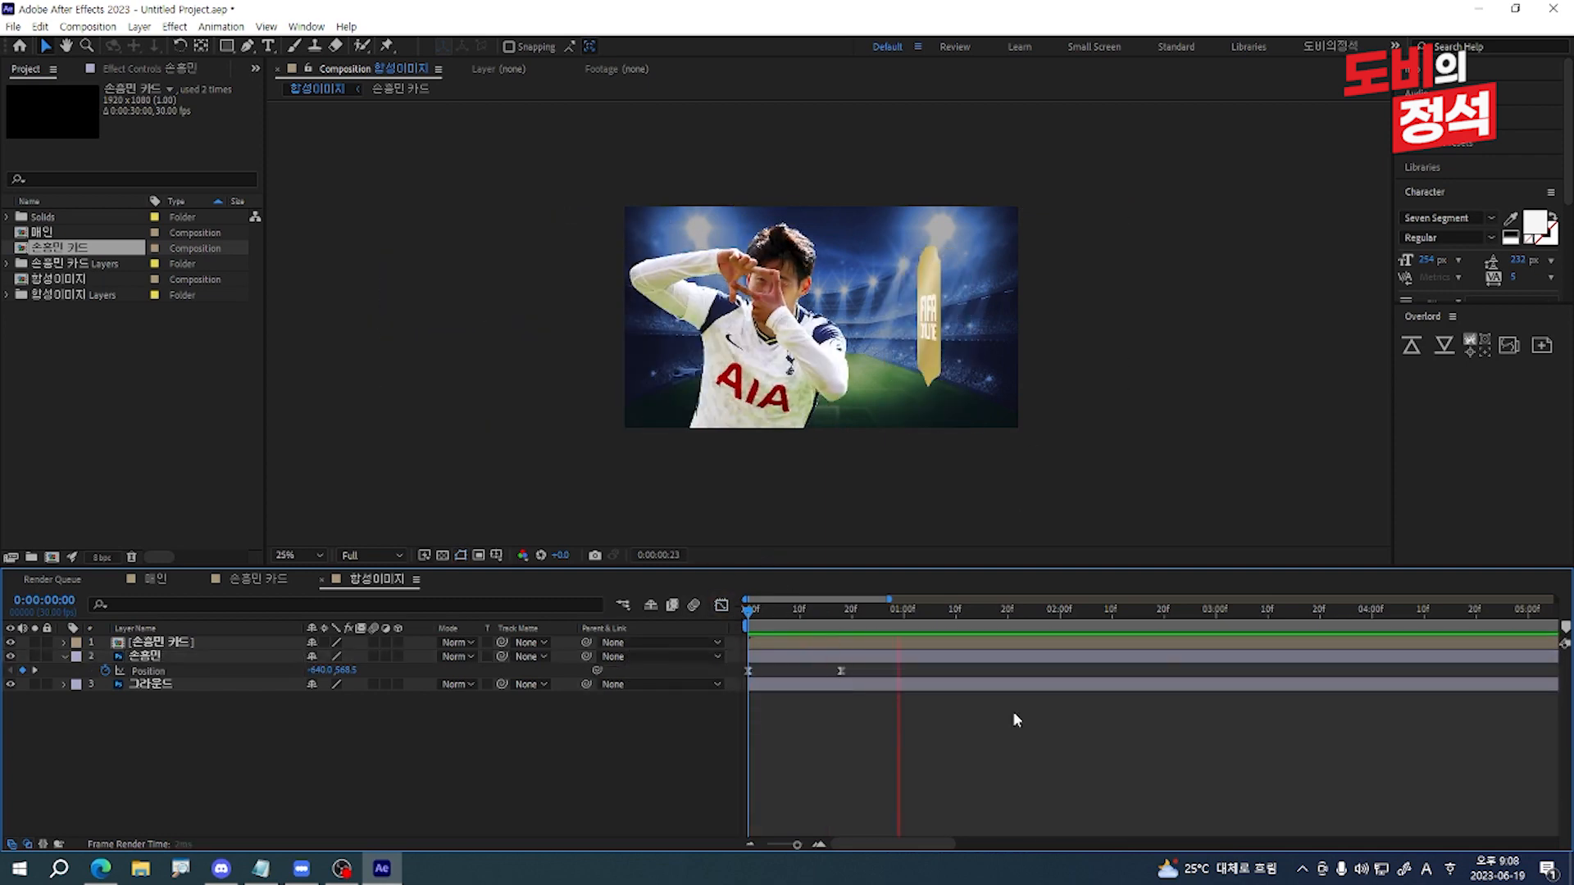
click(1211, 623)
key(space)
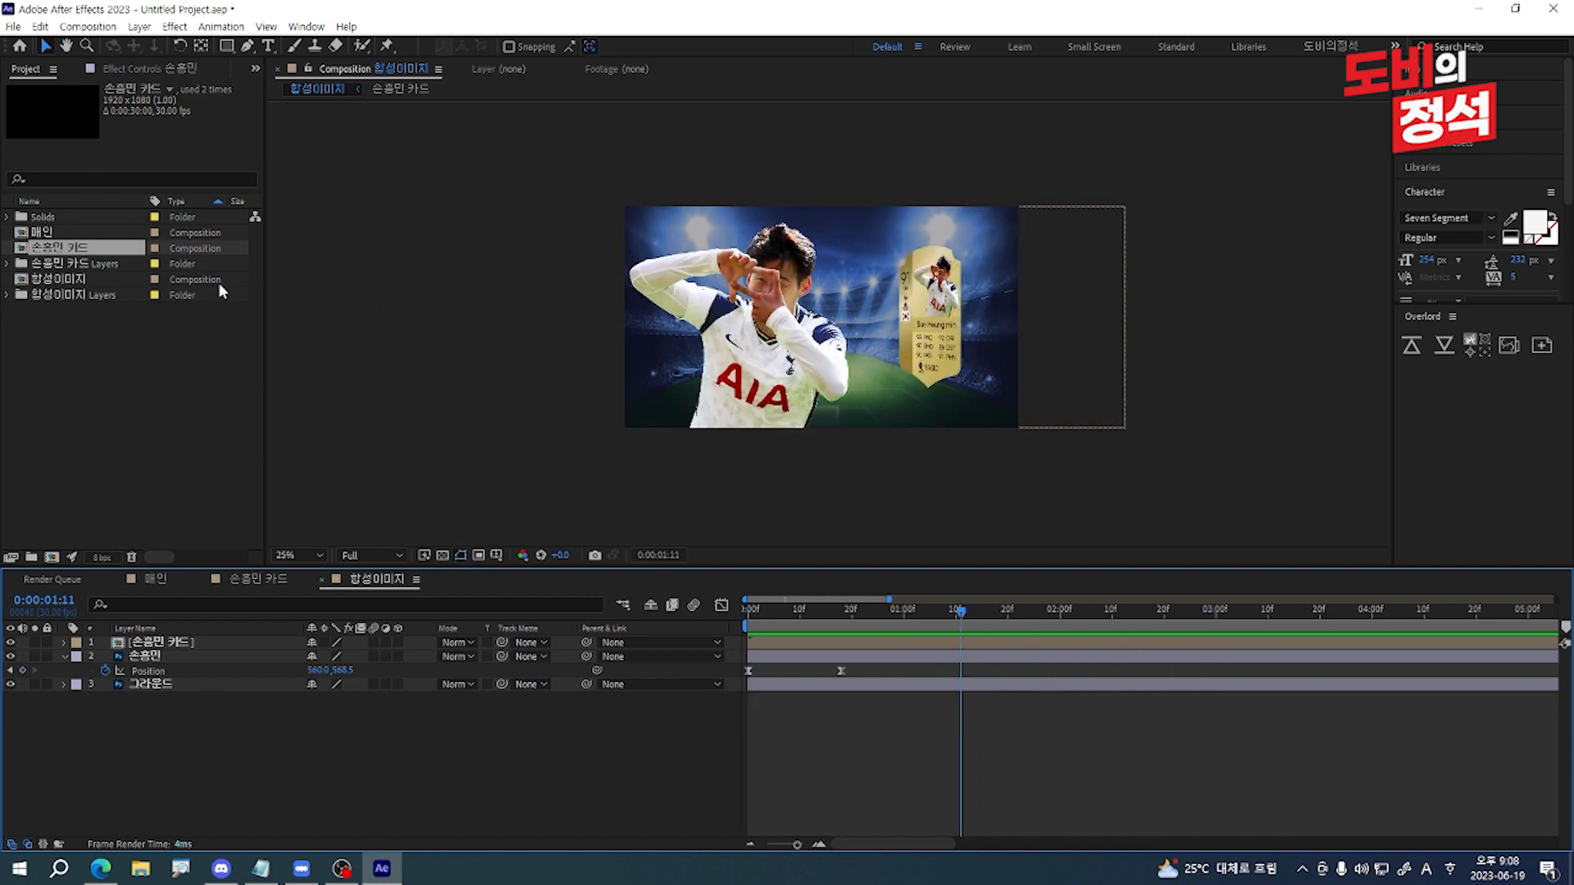
Step: Import 폭죽2.mov as footage and place it in the composition directly above the 그라운드 layer
click(153, 408)
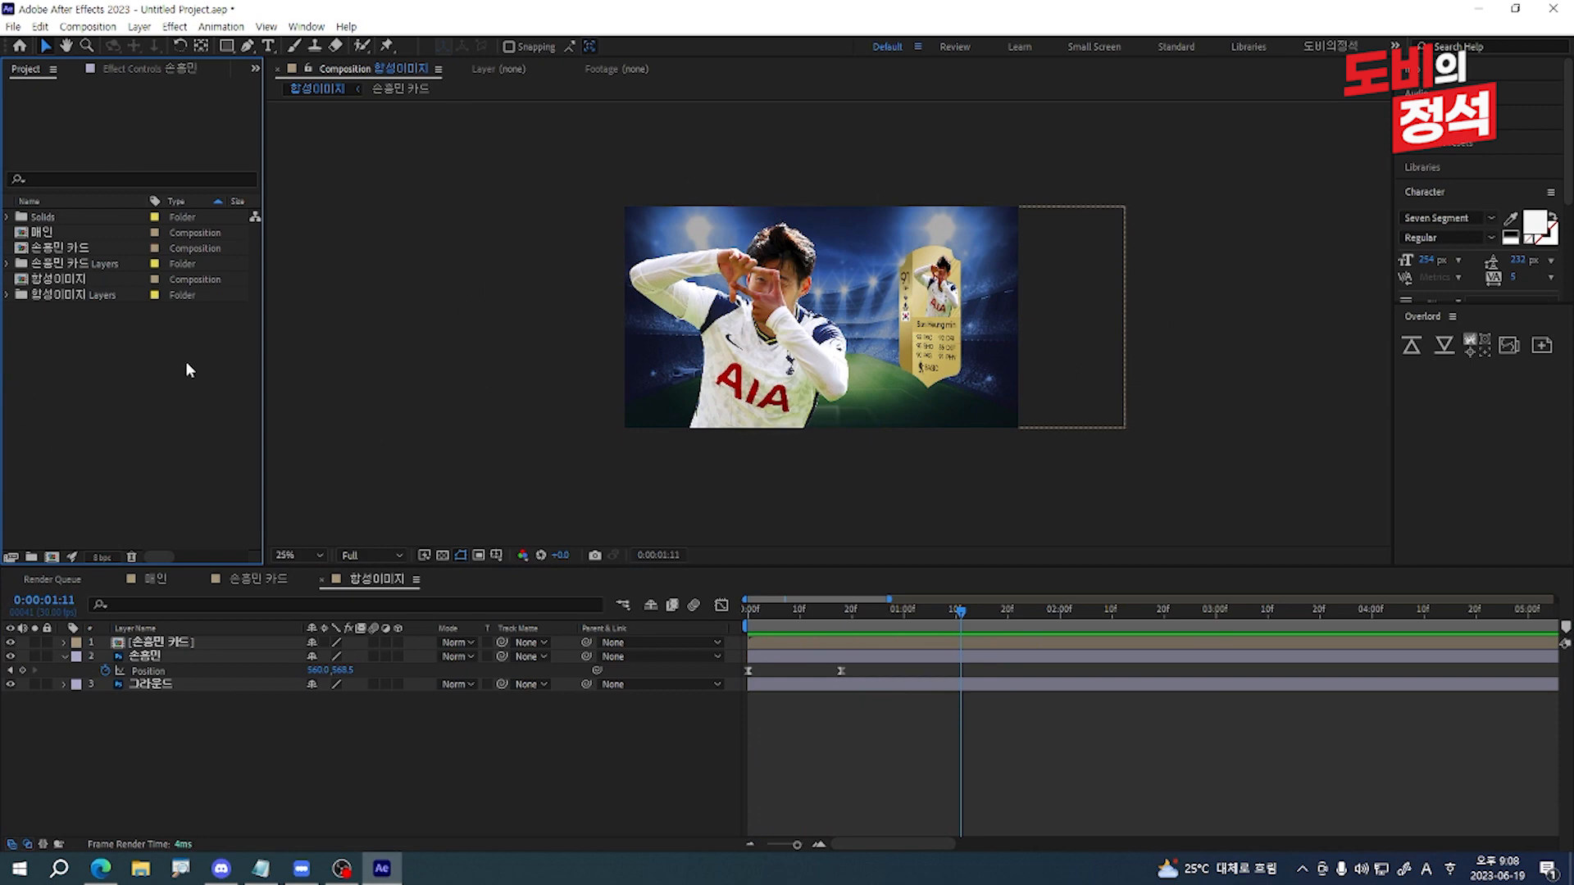
double_click(98, 374)
double_click(561, 320)
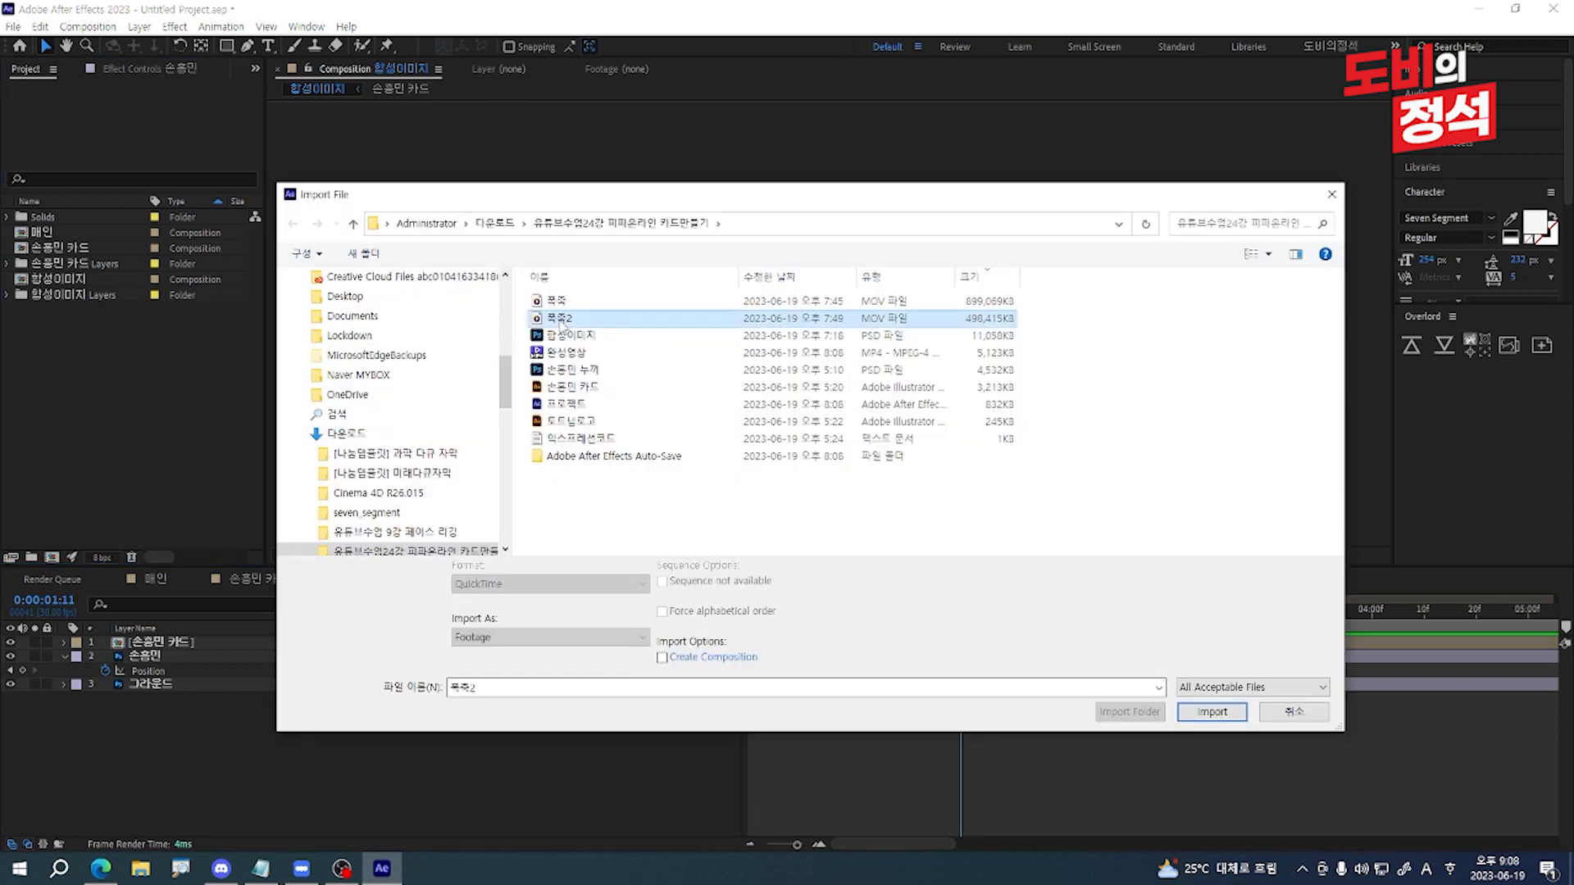
drag(140, 584, 162, 682)
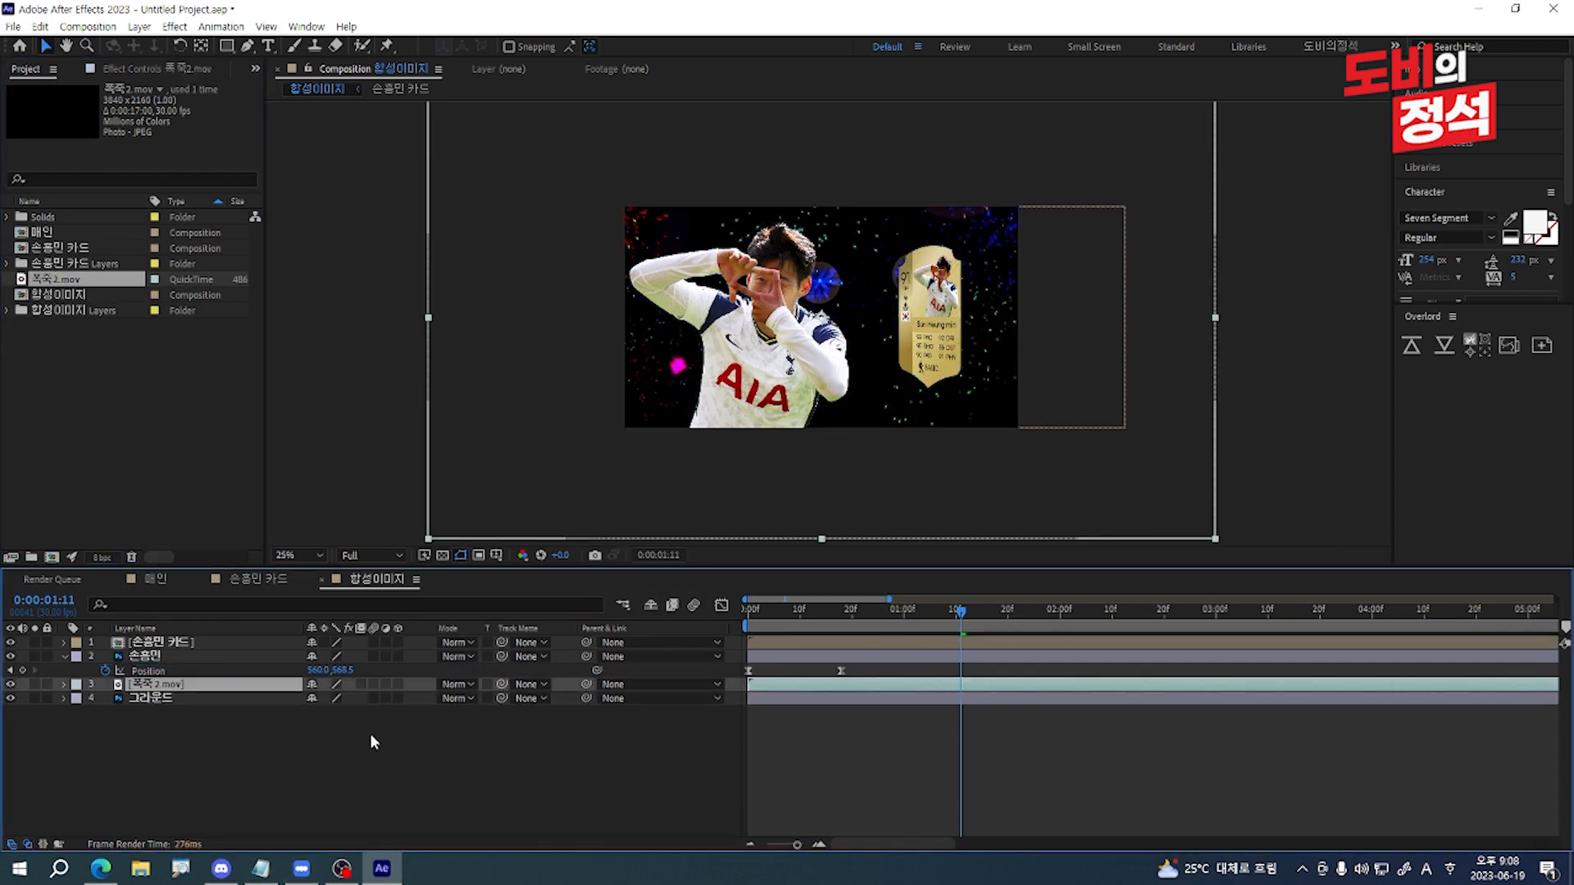
Step: Set the 폭죽2.mov layer's blending mode to Add and make the layer start at 0:00:01:08
click(460, 684)
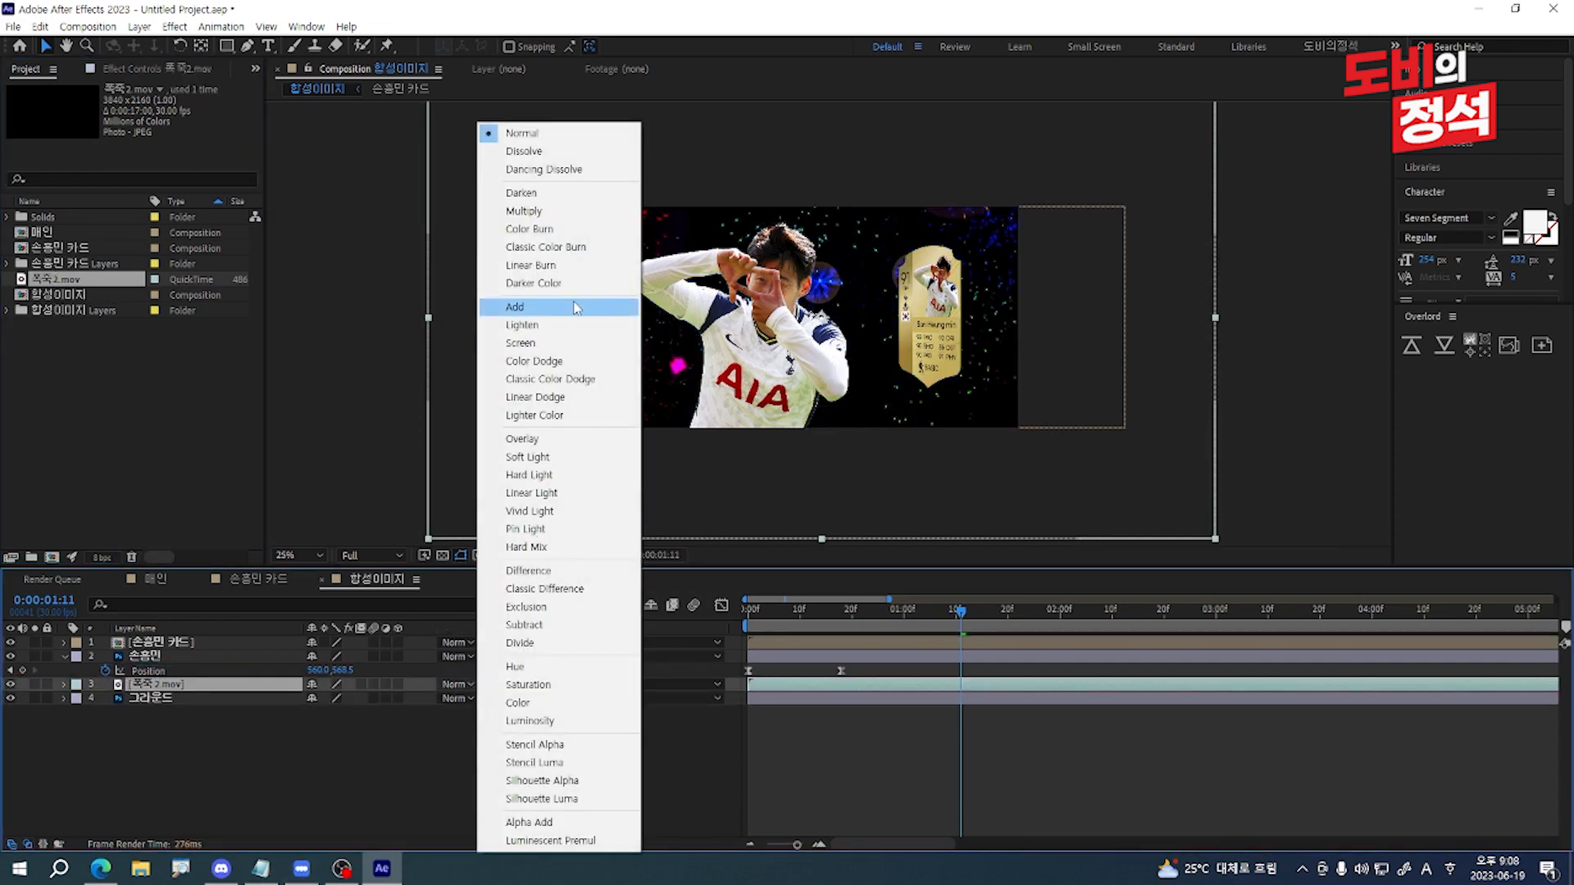
click(577, 308)
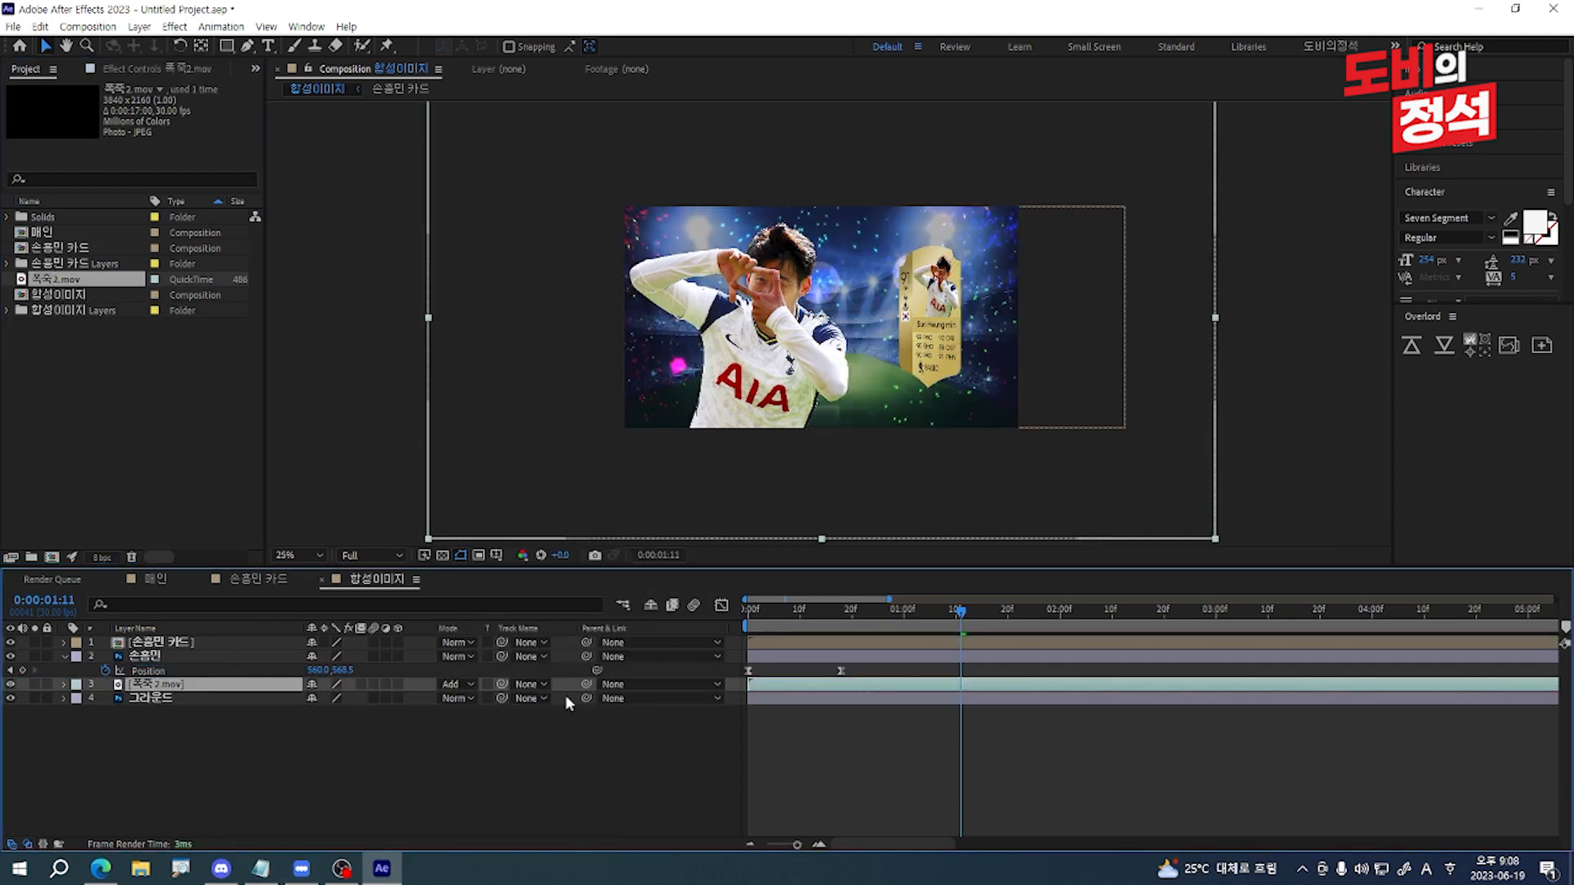
drag(946, 625, 942, 626)
key(alt+bracketleft)
click(1030, 723)
Step: Set the 폭죽2.mov layer's Opacity to 50% and preview the fireworks behind the player
click(1001, 682)
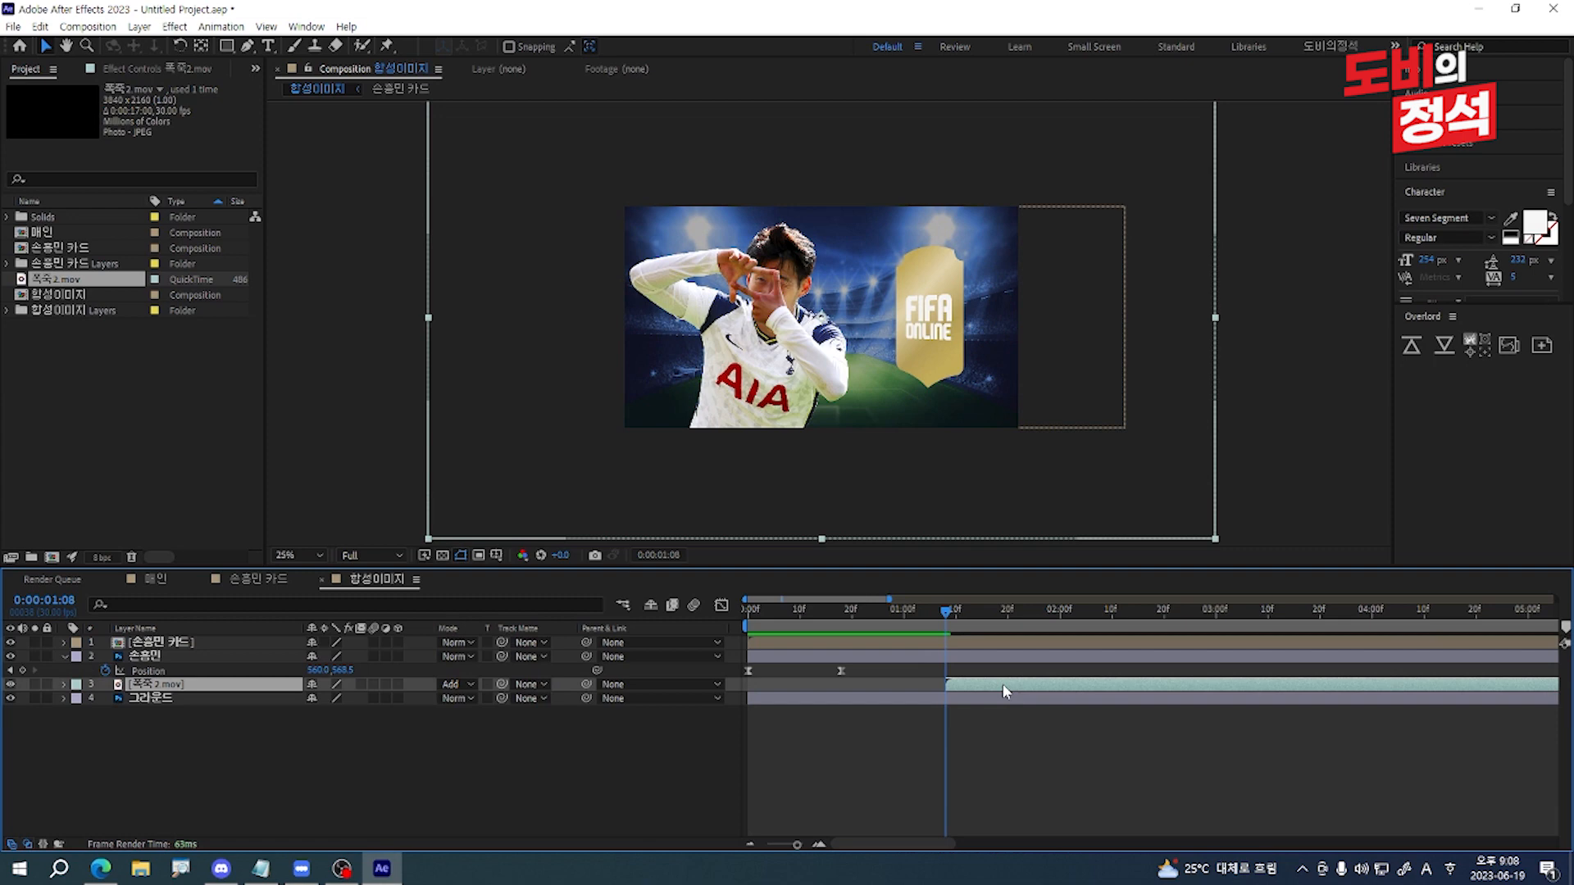
key(alt+shift+t)
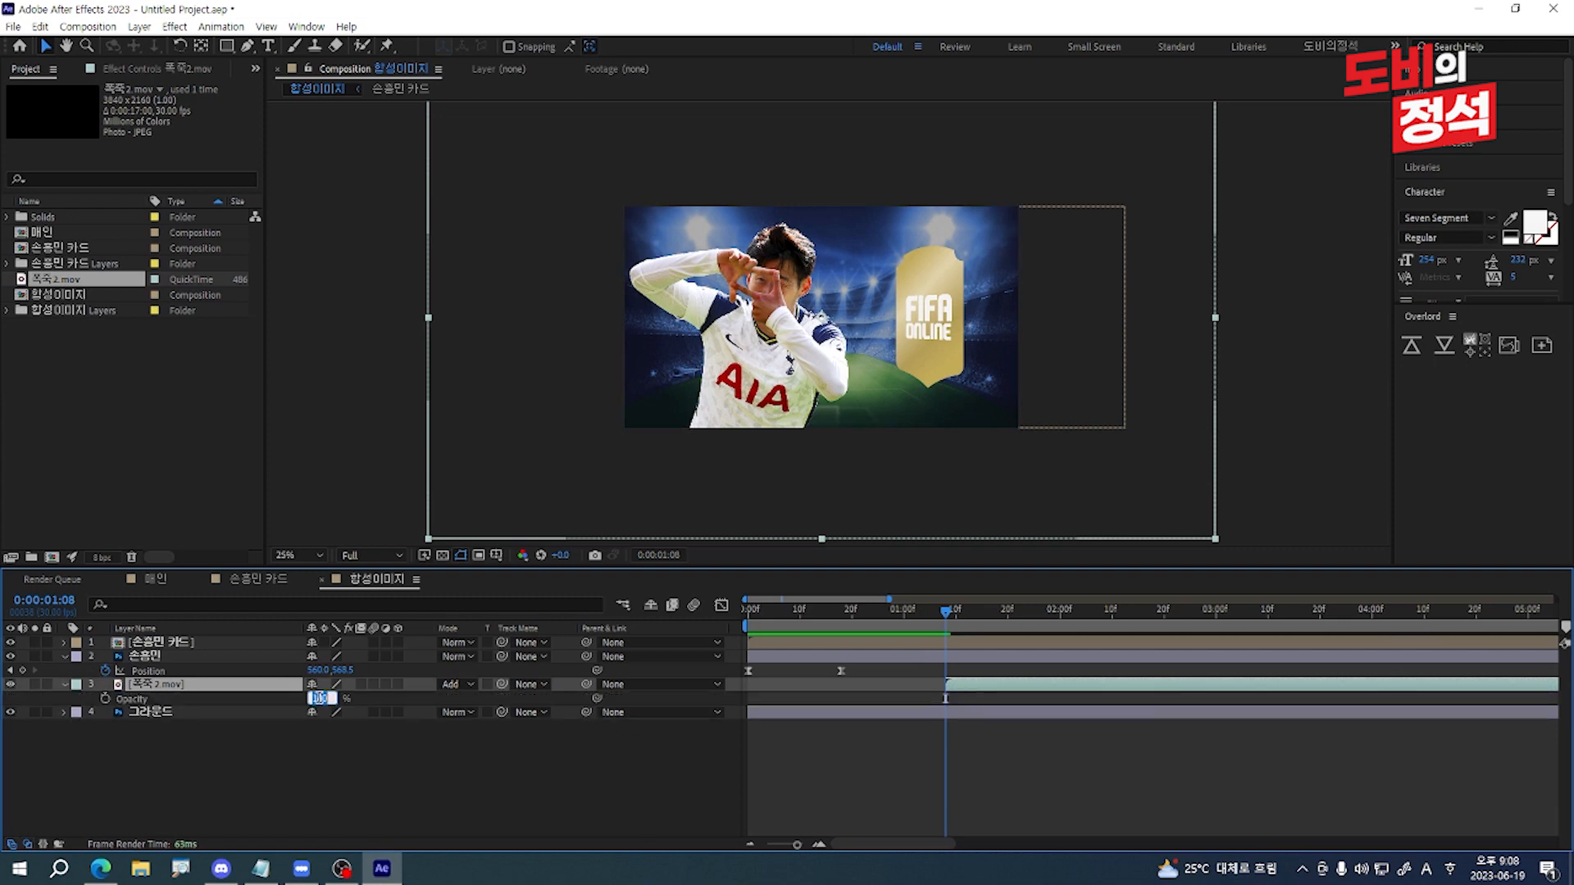
text(50)
key(Return)
key(space)
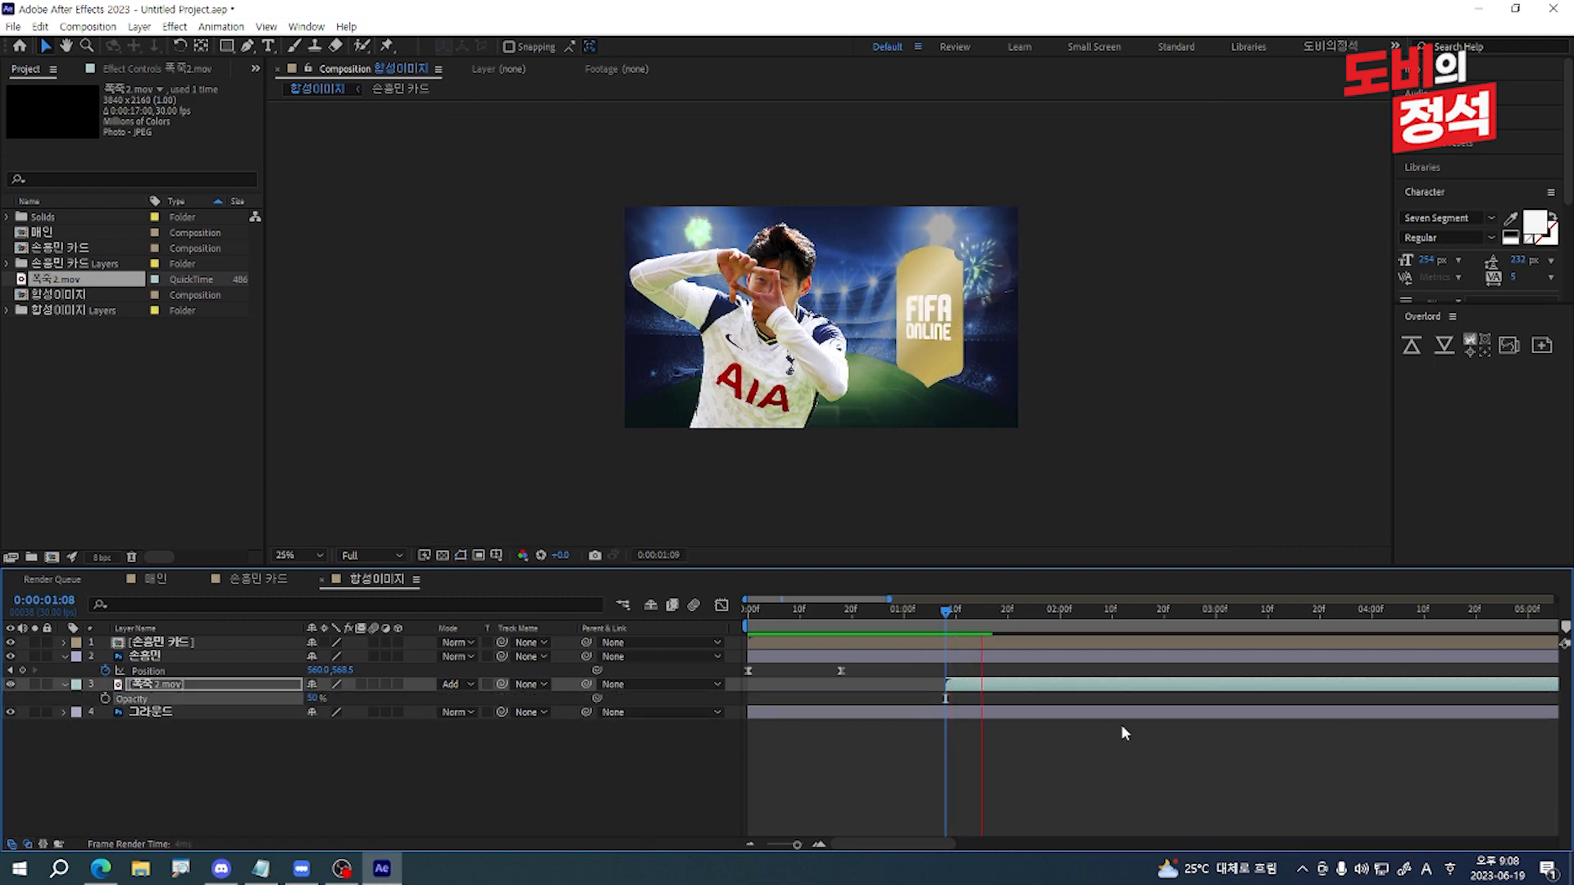